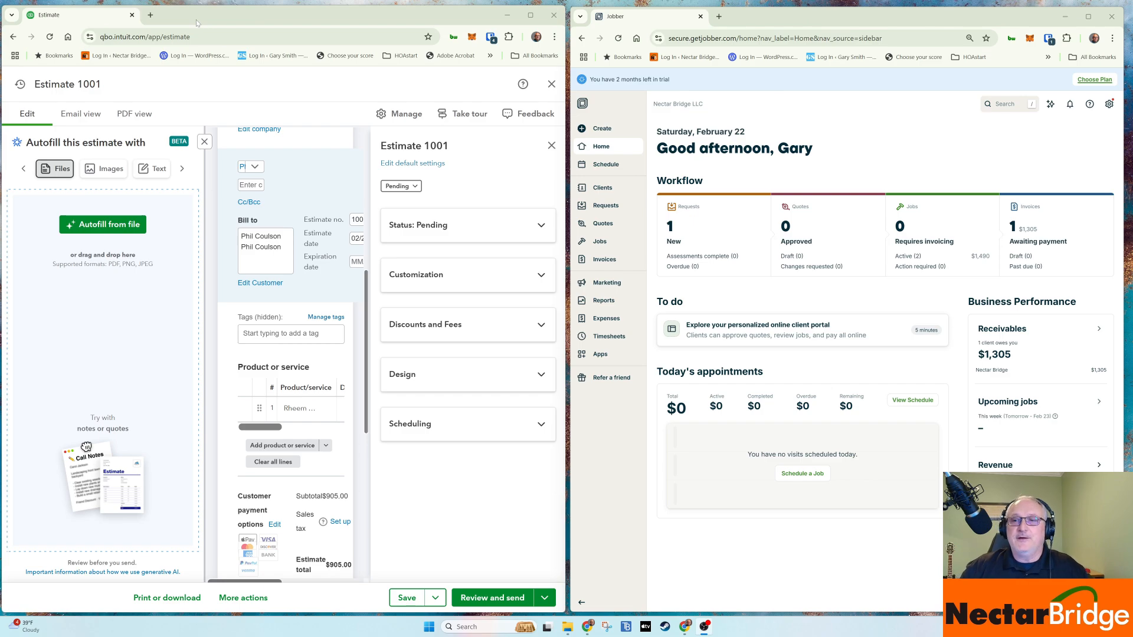
# Close the open estimate and look over the bank transactions and client overview pages in QuickBooks
pyautogui.click(551, 84)
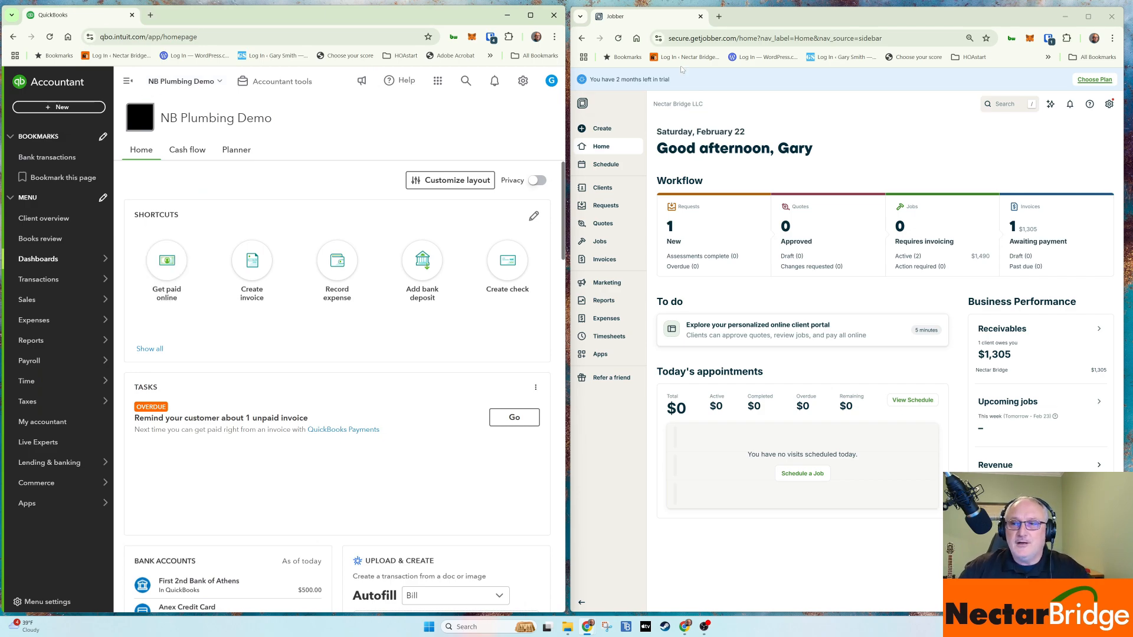
pyautogui.click(669, 21)
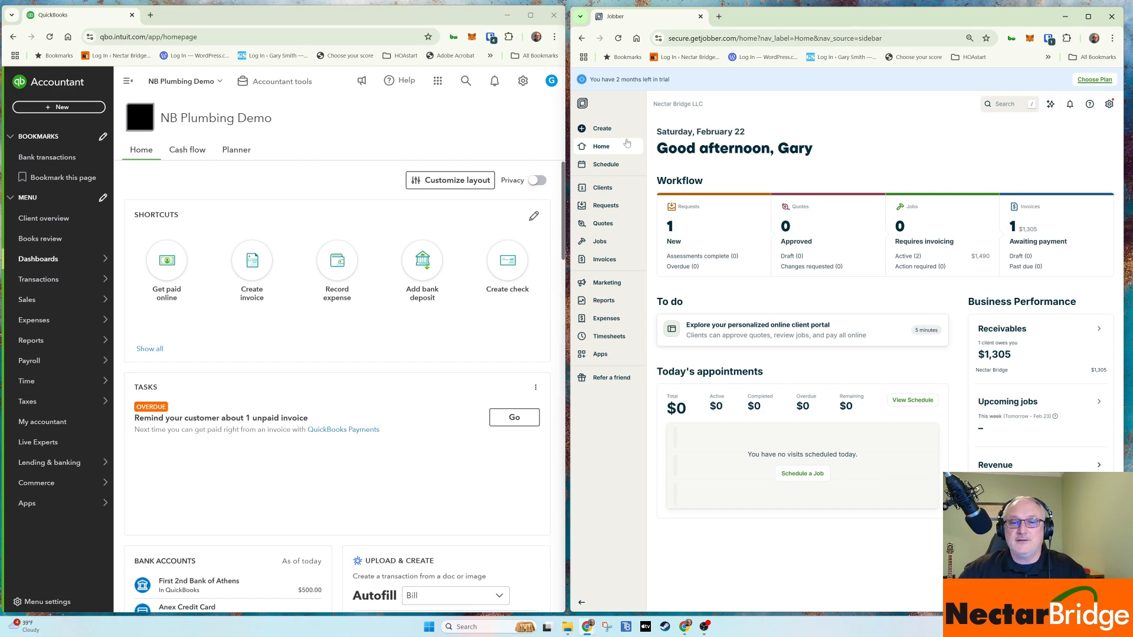
pyautogui.moveTo(62, 284)
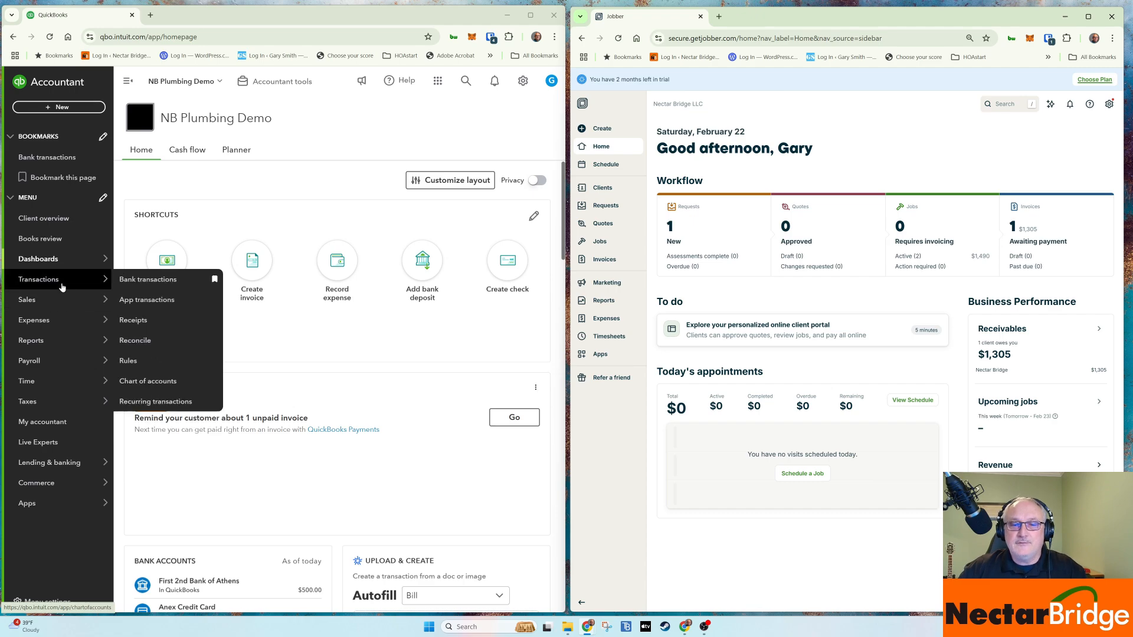
pyautogui.click(154, 280)
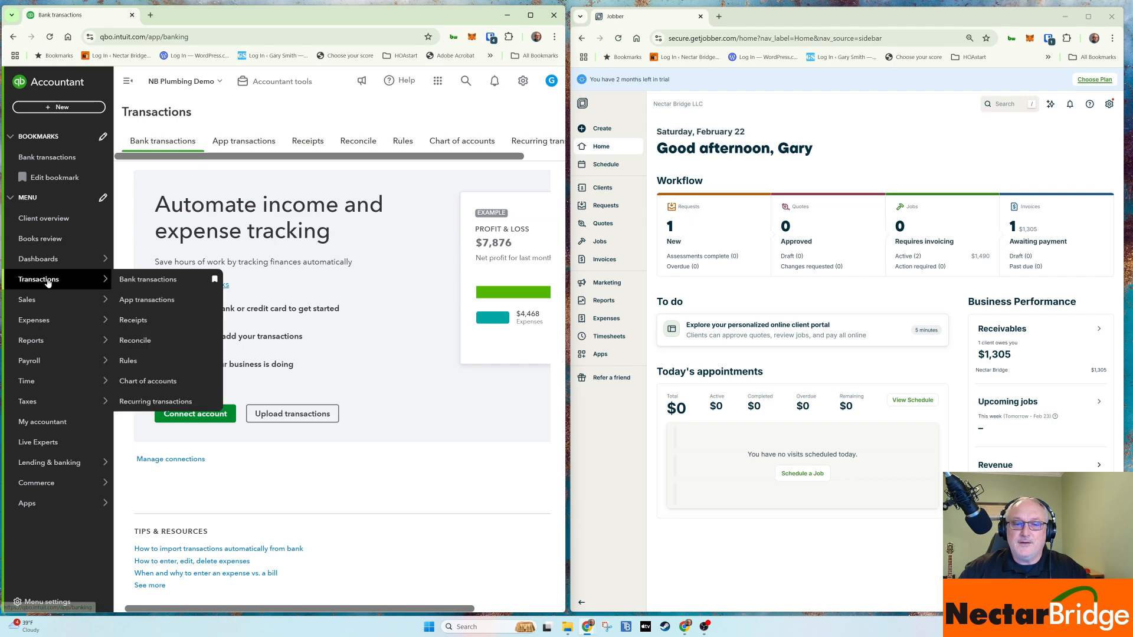
pyautogui.moveTo(40, 258)
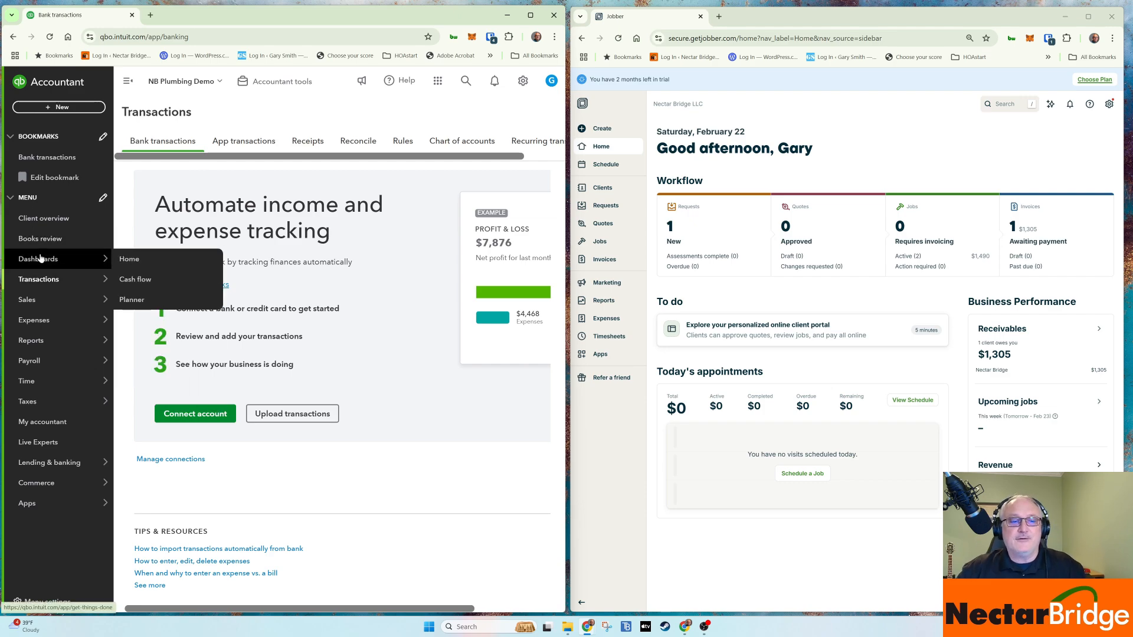
pyautogui.click(61, 219)
pyautogui.scroll(-1, 227, 354)
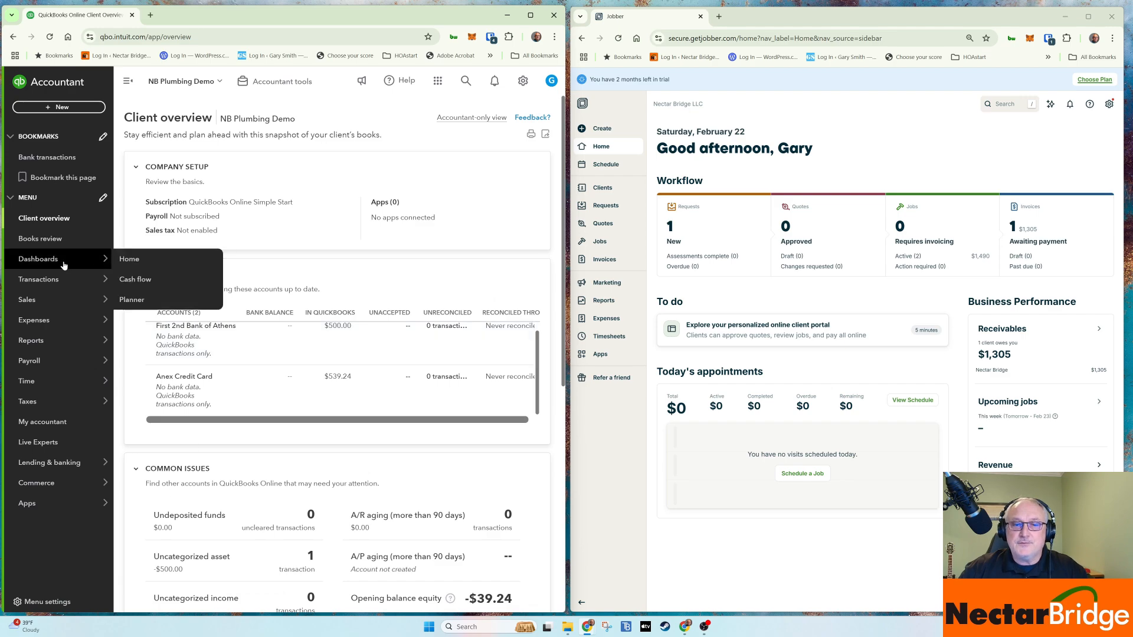
# Compare the sales invoices list in QuickBooks with the invoices list in Jobber
pyautogui.moveTo(49, 327)
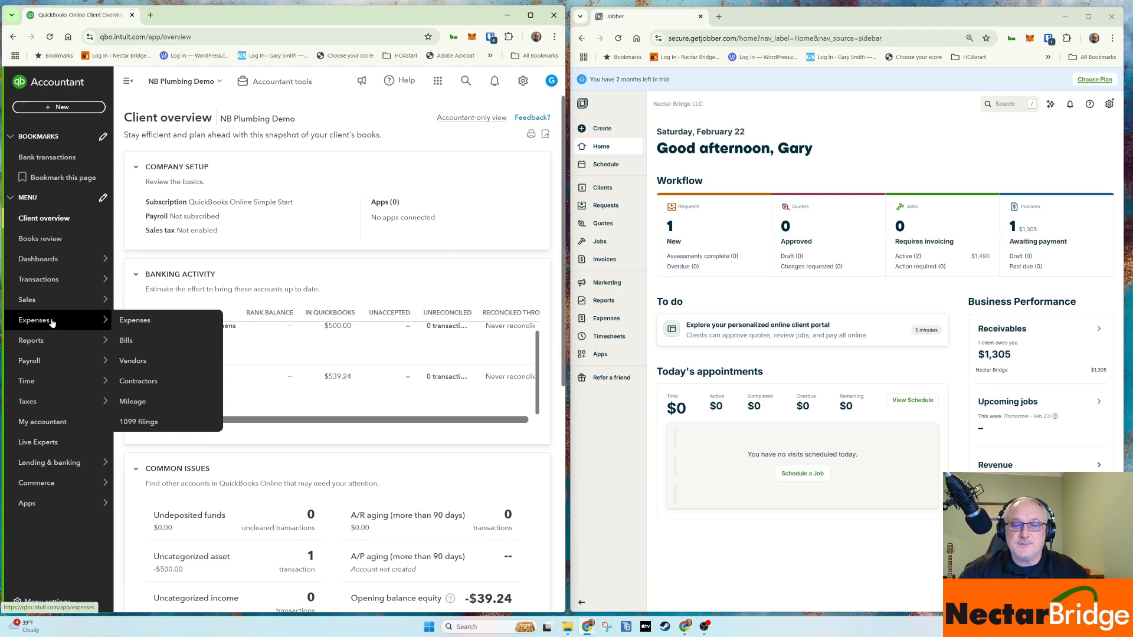
pyautogui.moveTo(63, 301)
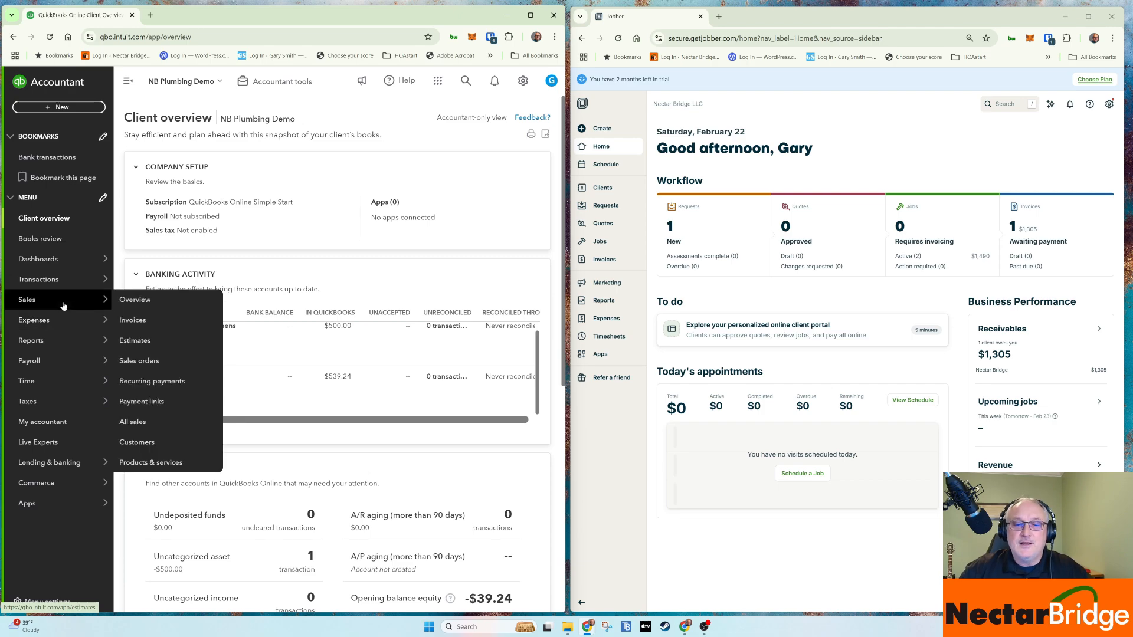
pyautogui.click(128, 301)
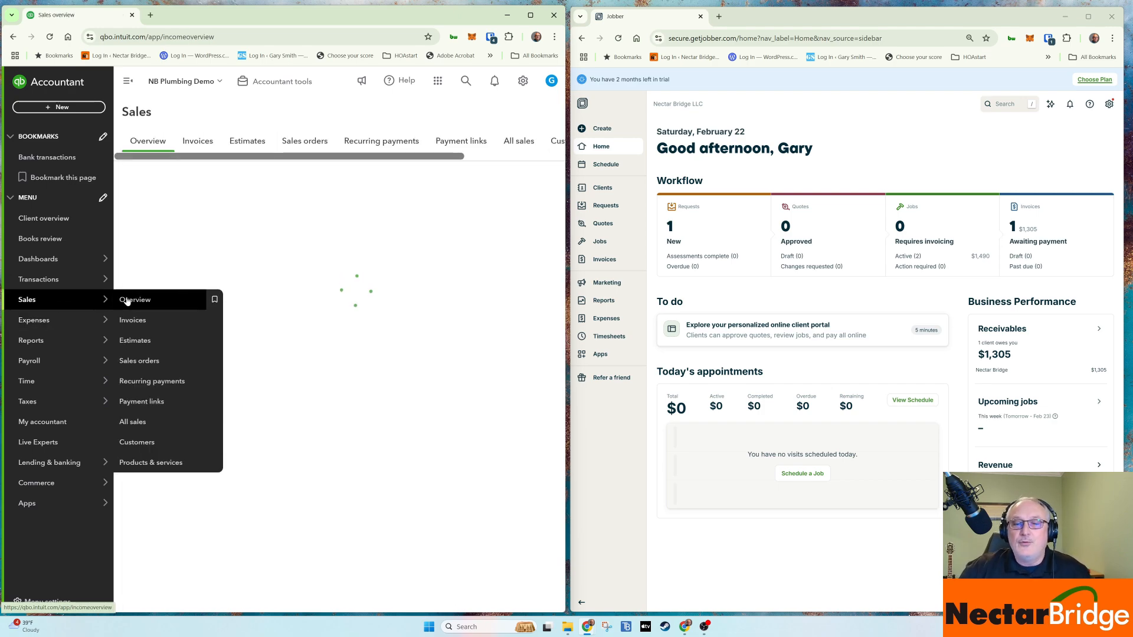
pyautogui.click(197, 142)
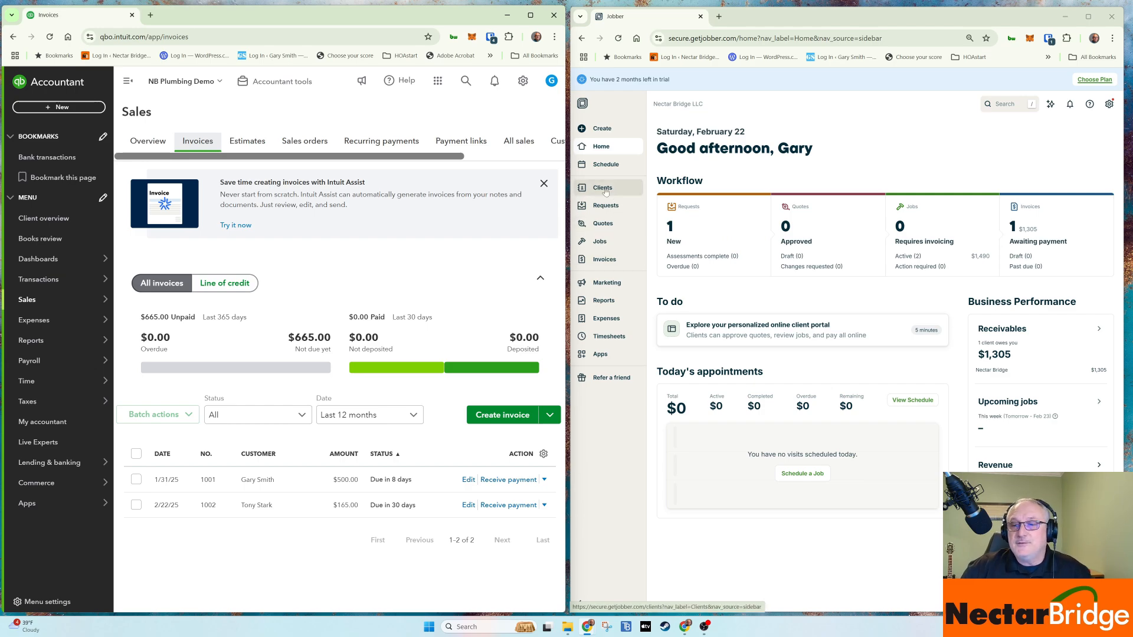
pyautogui.click(605, 260)
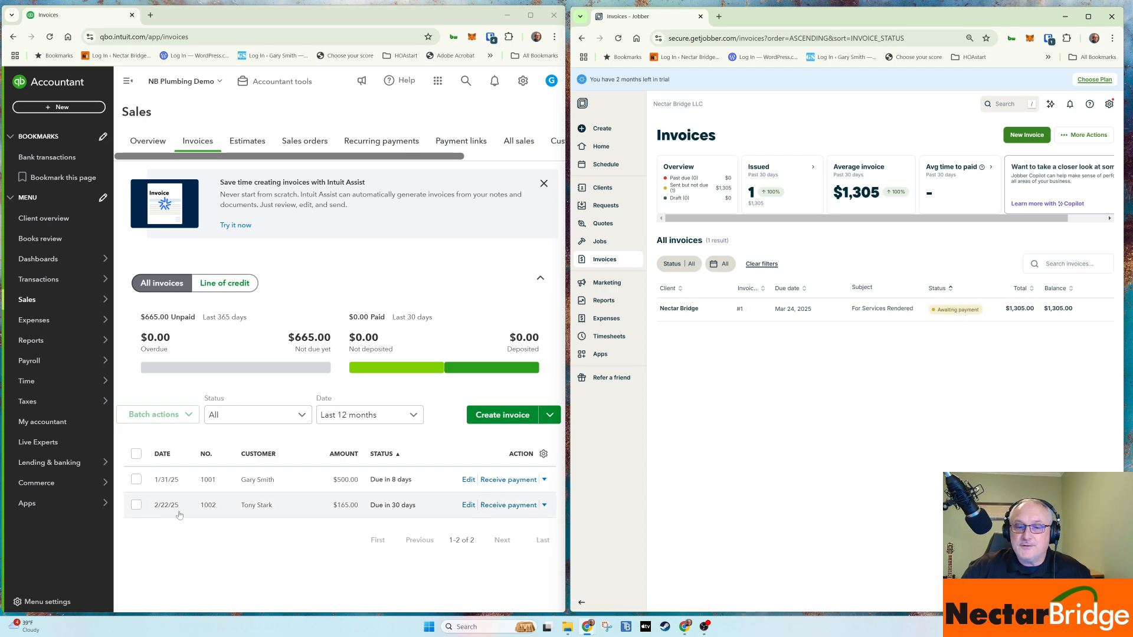
# Compare the quotes list in Jobber with the sales estimates list in QuickBooks
pyautogui.click(602, 224)
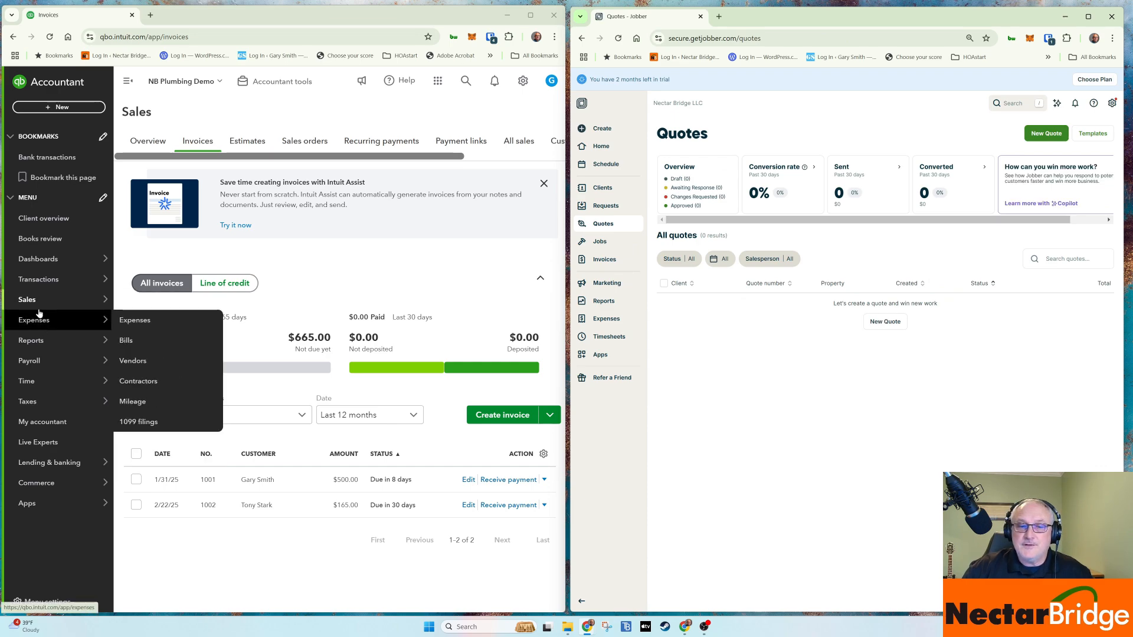
pyautogui.moveTo(70, 300)
pyautogui.click(134, 341)
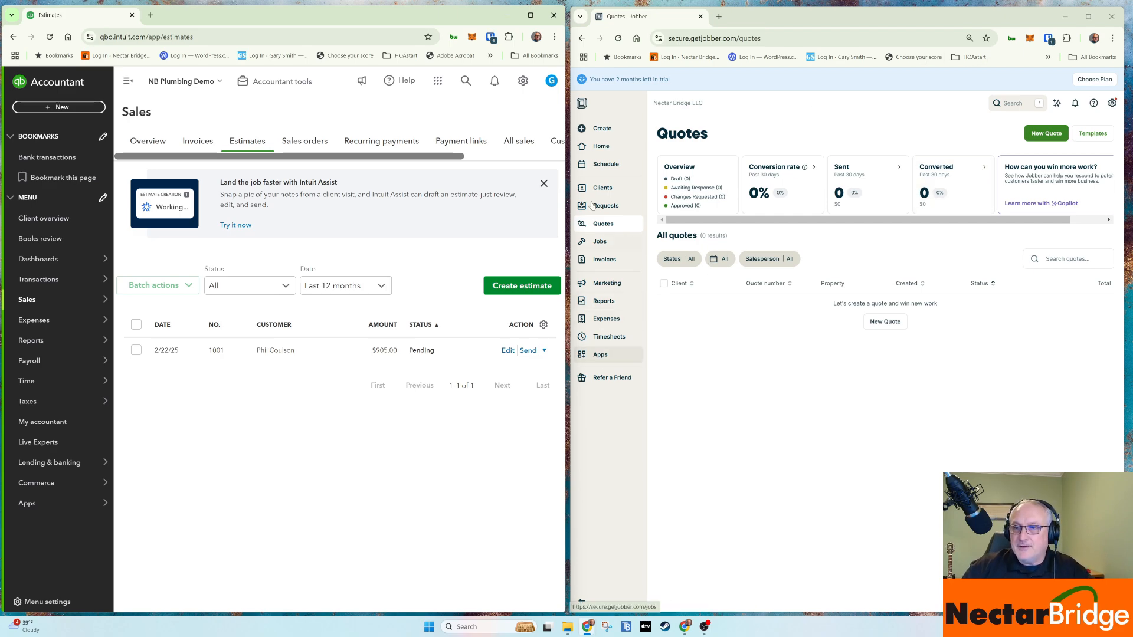
# Start connecting the QuickBooks Online app from Jobber's App Marketplace and allow it access to the Jobber account
pyautogui.click(598, 149)
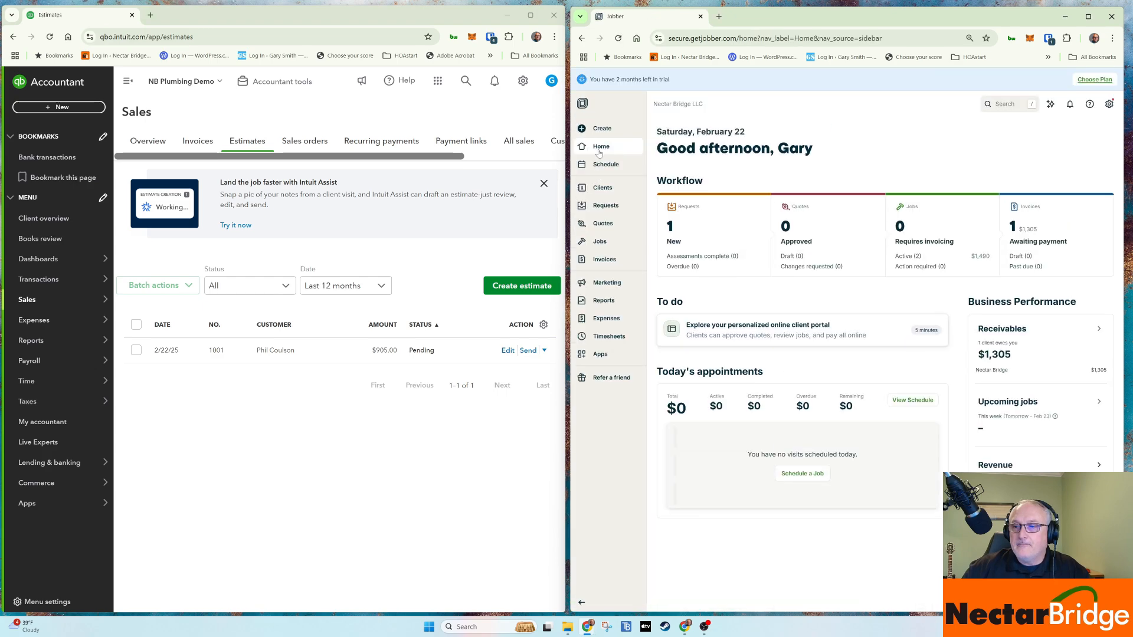
pyautogui.click(600, 354)
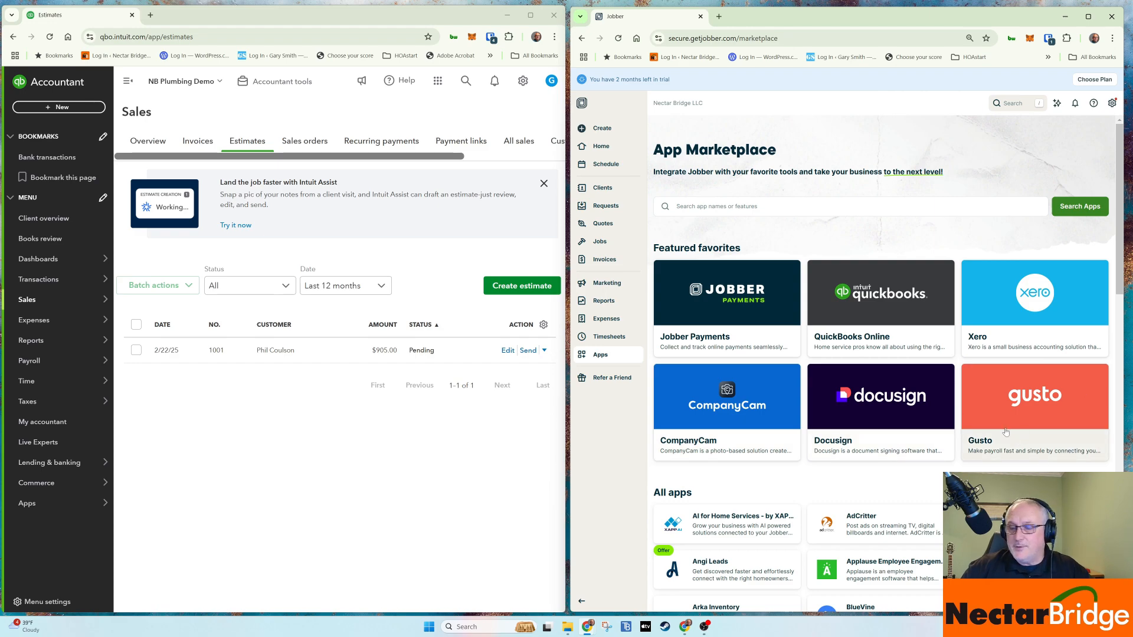
pyautogui.click(864, 342)
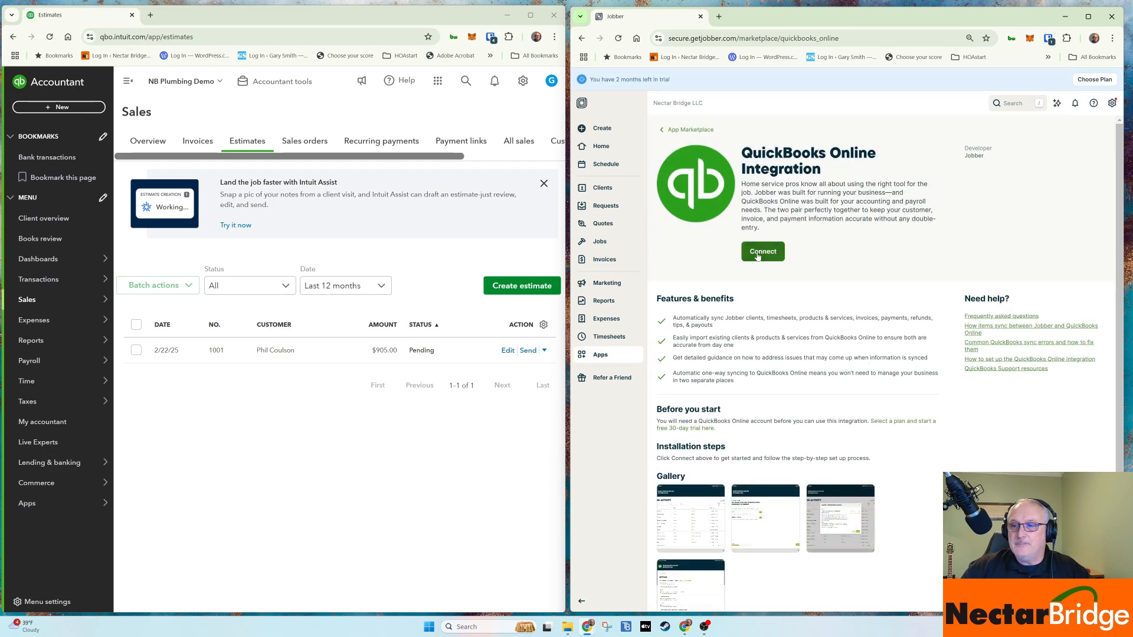
pyautogui.click(757, 253)
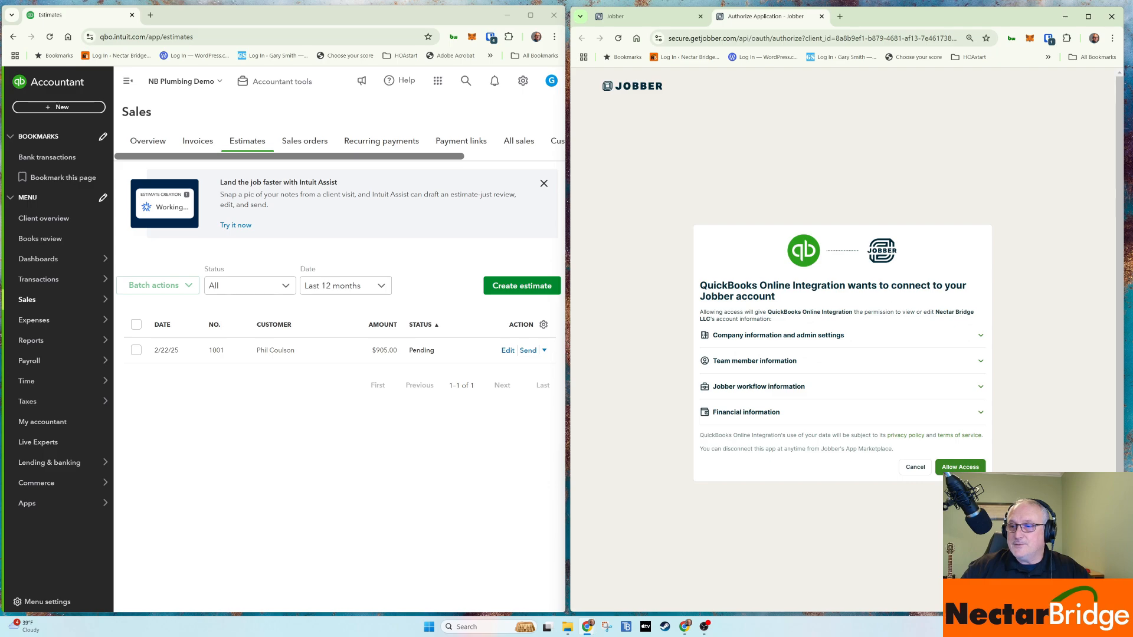
pyautogui.click(960, 467)
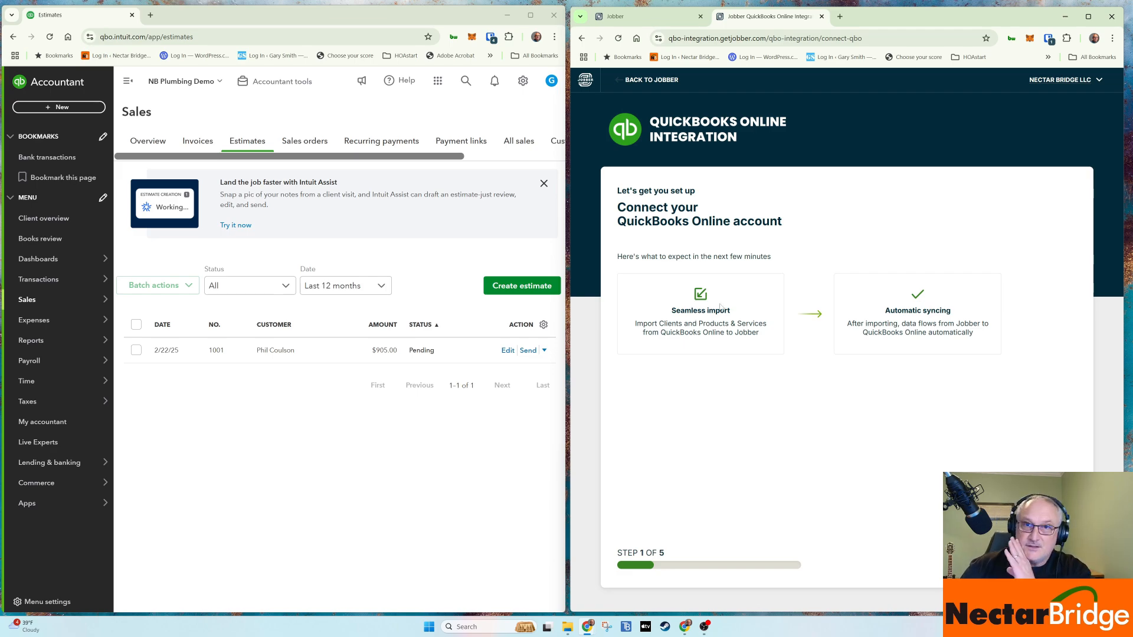
# Connect Jobber to QuickBooks Online, choosing the firm Nectar Bridge LLC and its client NB Plumbing without installing for the firm
pyautogui.click(1025, 559)
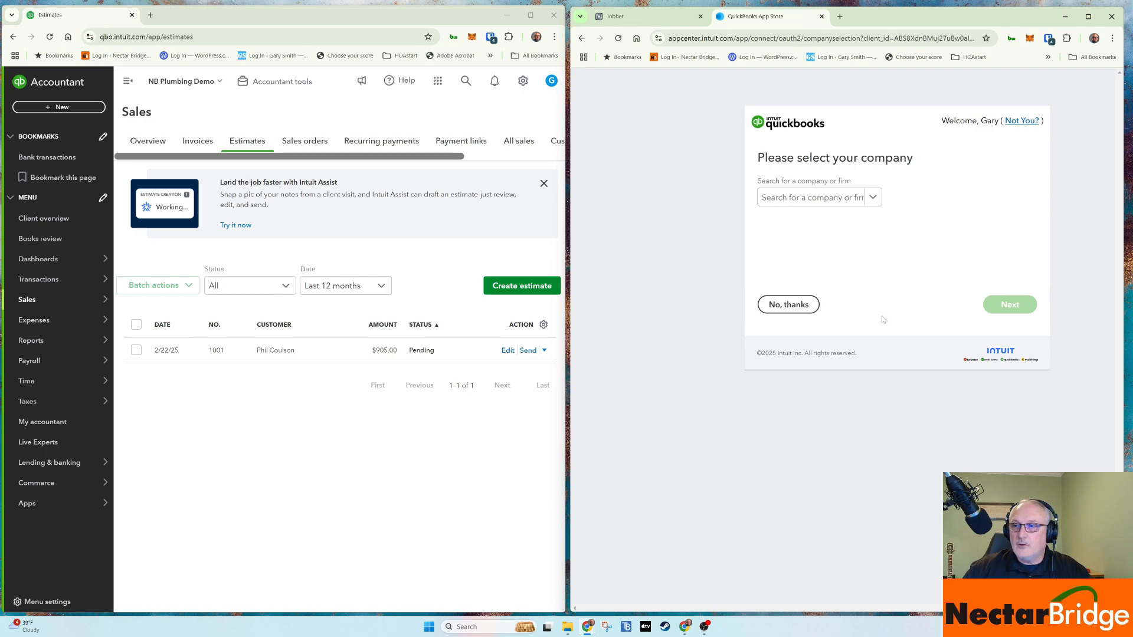
pyautogui.click(874, 199)
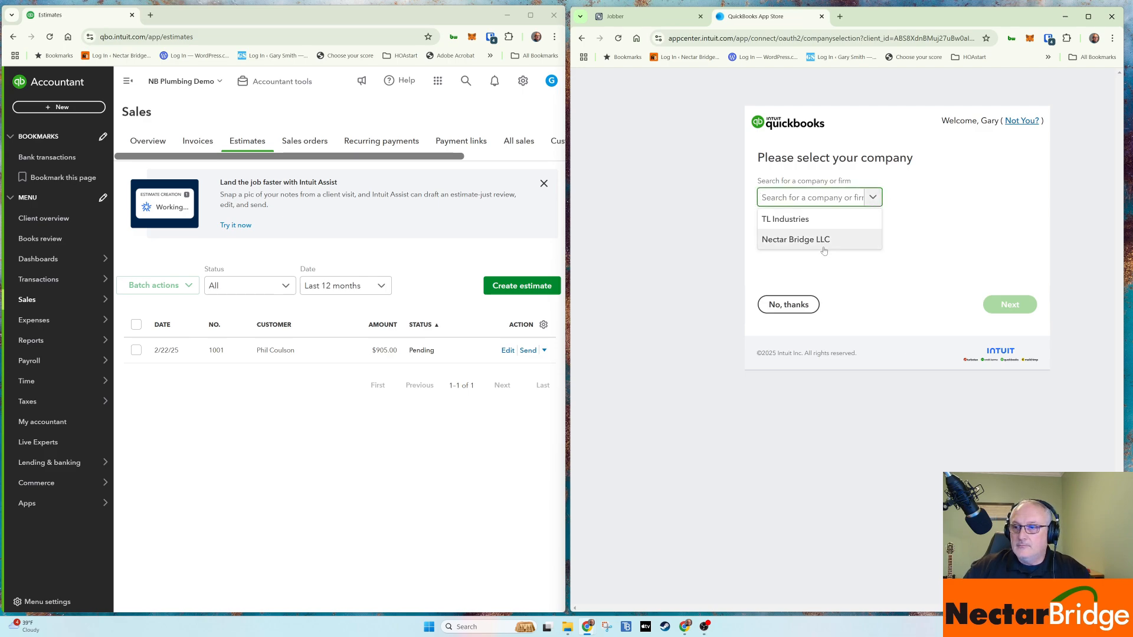
pyautogui.click(790, 242)
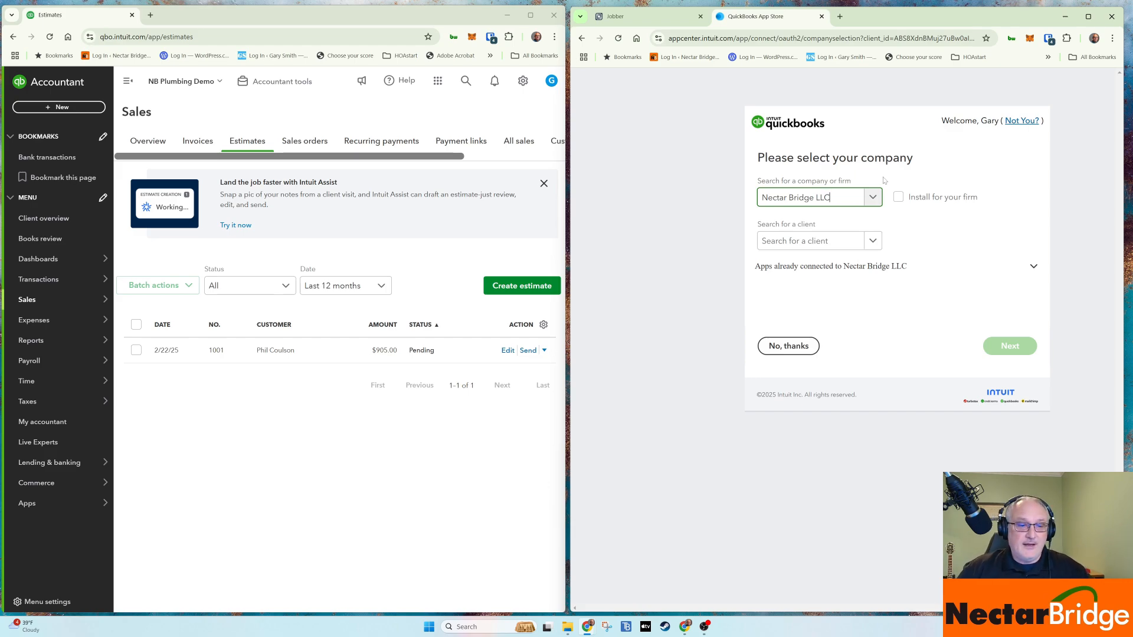
pyautogui.click(873, 242)
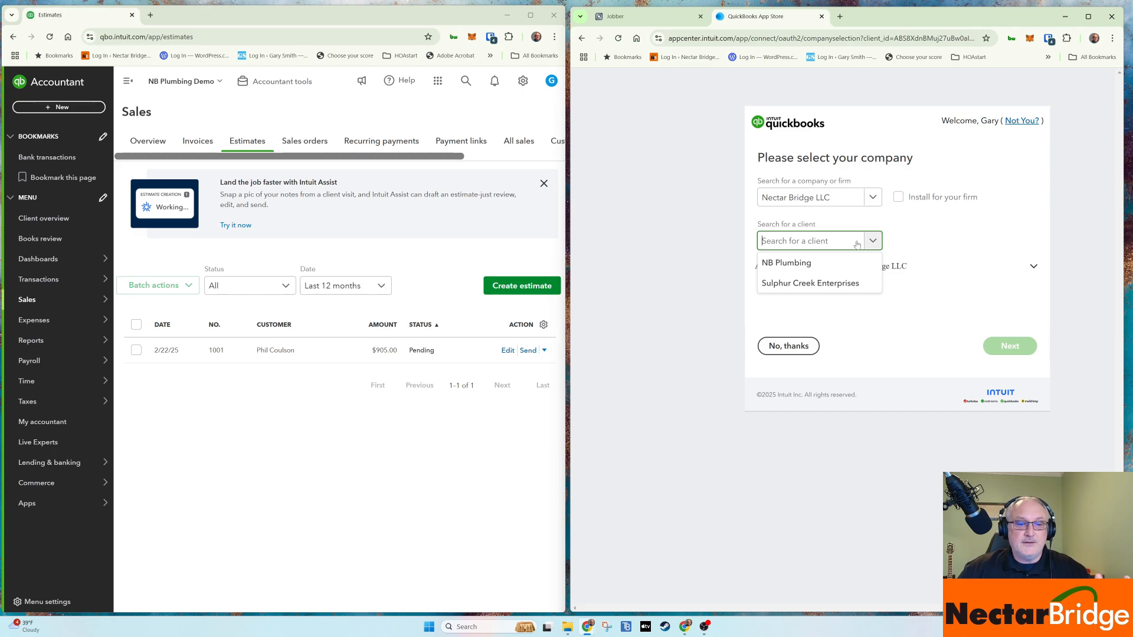
pyautogui.click(785, 264)
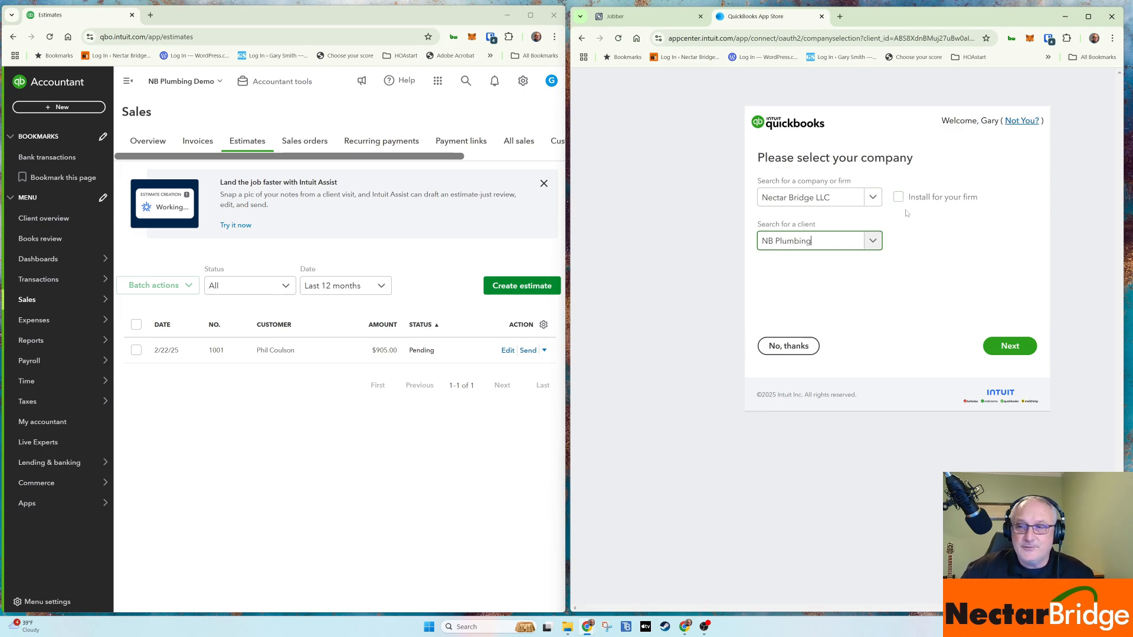
pyautogui.click(1008, 347)
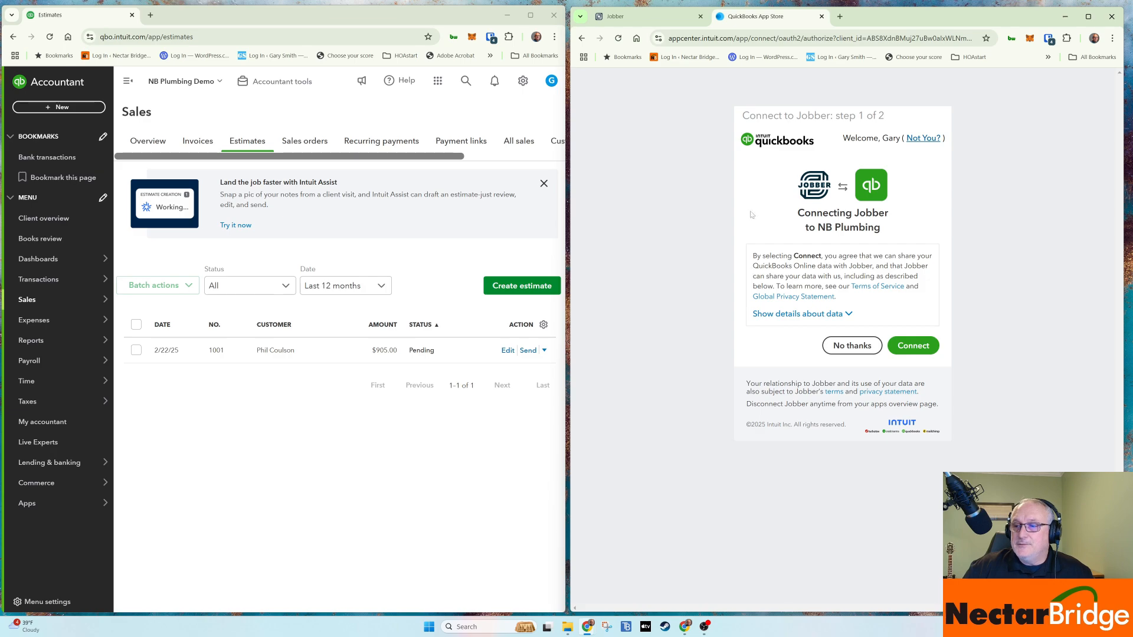
pyautogui.click(909, 346)
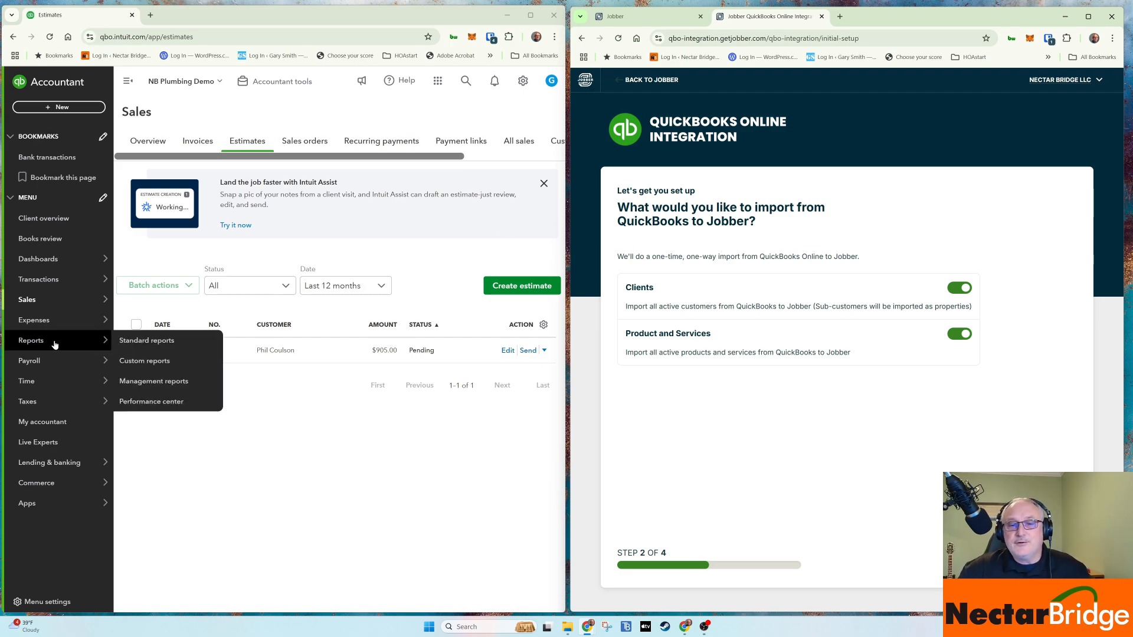
# Check the products and services in QuickBooks, and continue the Jobber import setup with Clients and Product and Services both enabled
pyautogui.moveTo(64, 309)
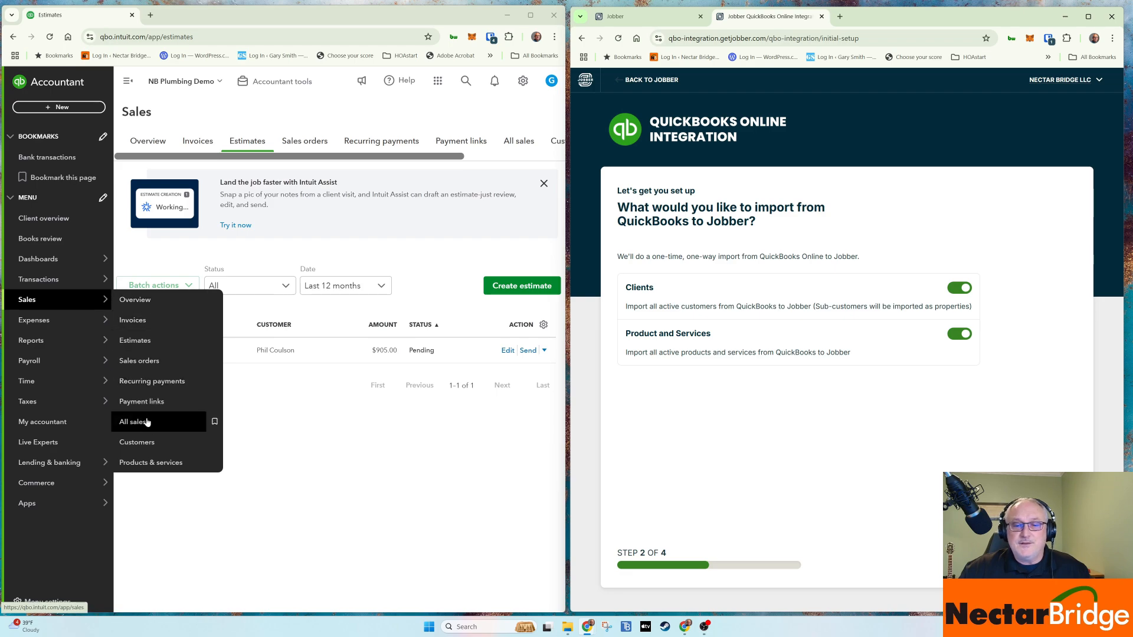
pyautogui.click(152, 463)
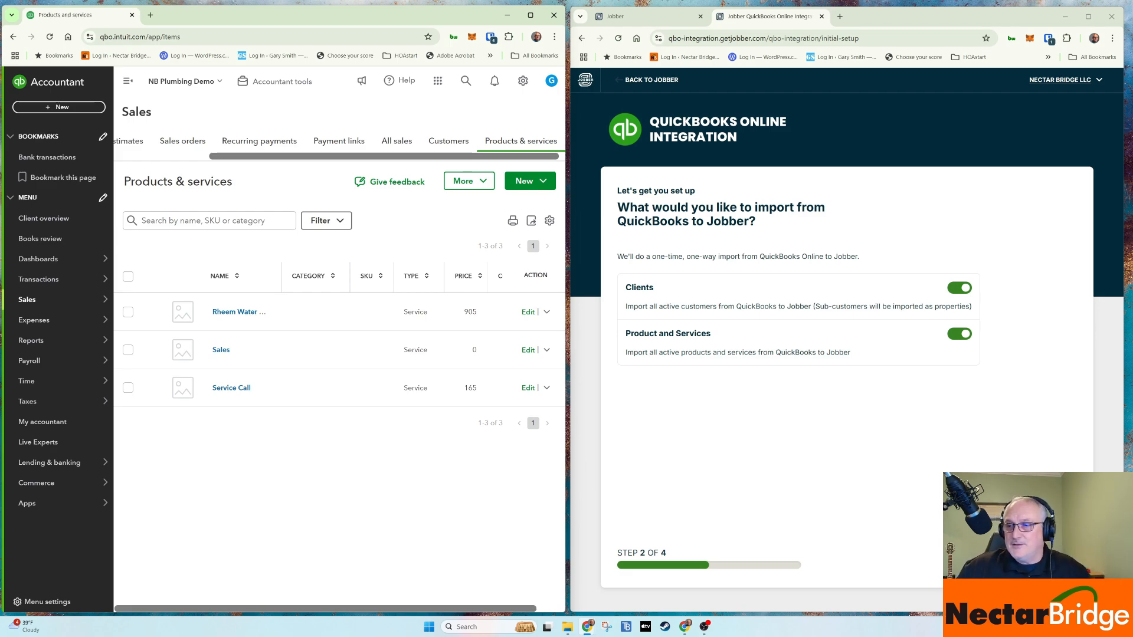
pyautogui.click(1056, 558)
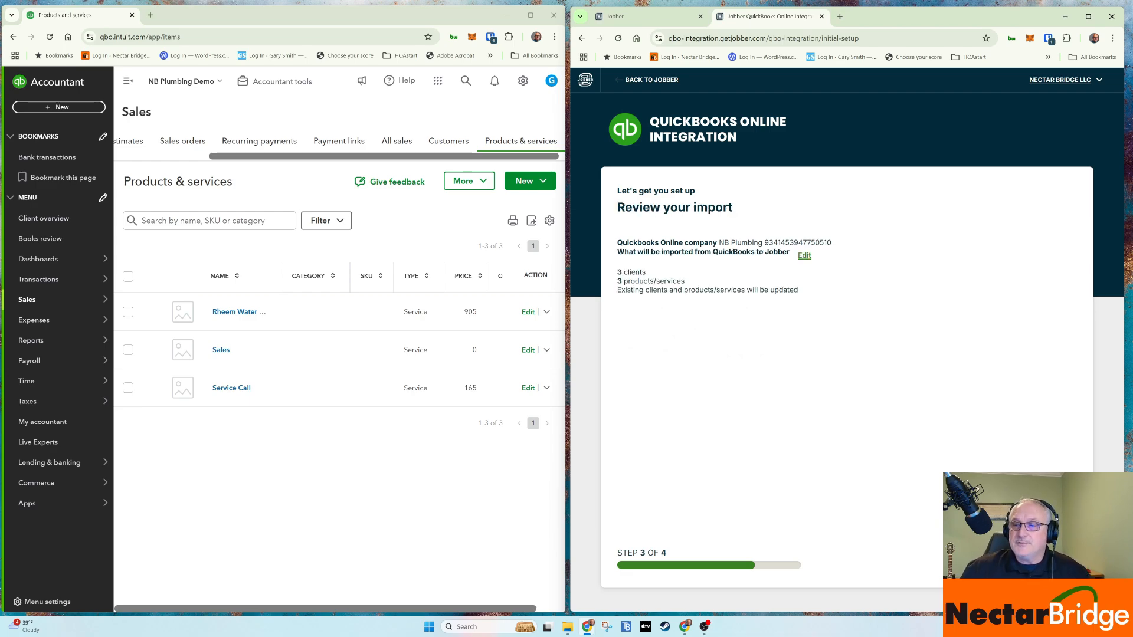
# Recheck the import selection, review the note about existing clients and products/services, and run the import into Jobber
pyautogui.click(804, 256)
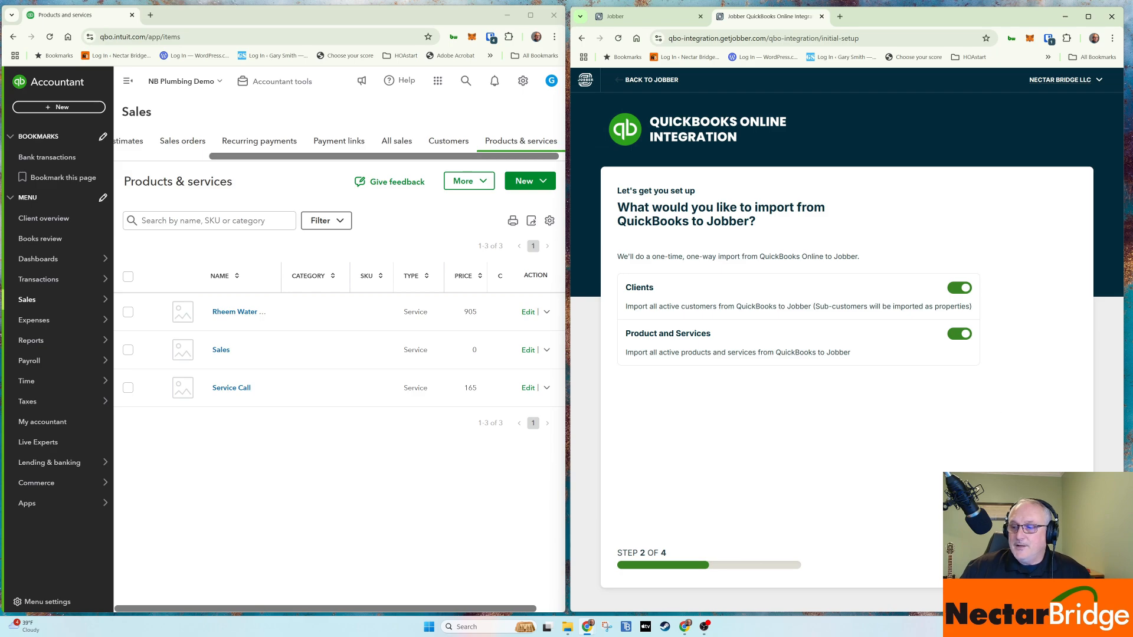
pyautogui.click(1059, 559)
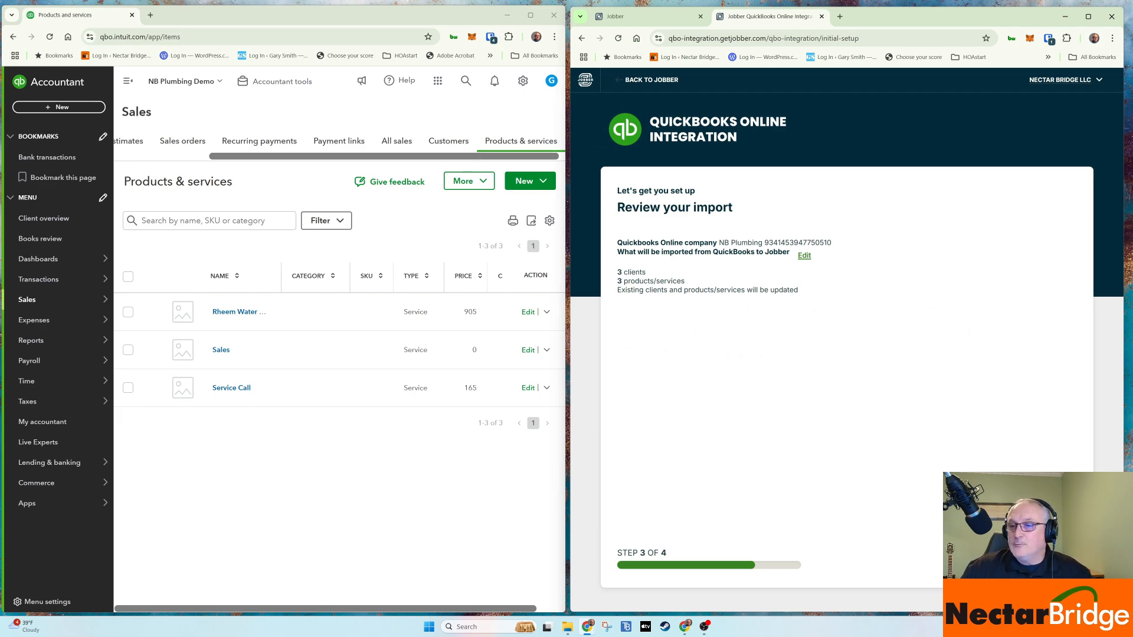
pyautogui.moveTo(621, 290); pyautogui.dragTo(832, 289)
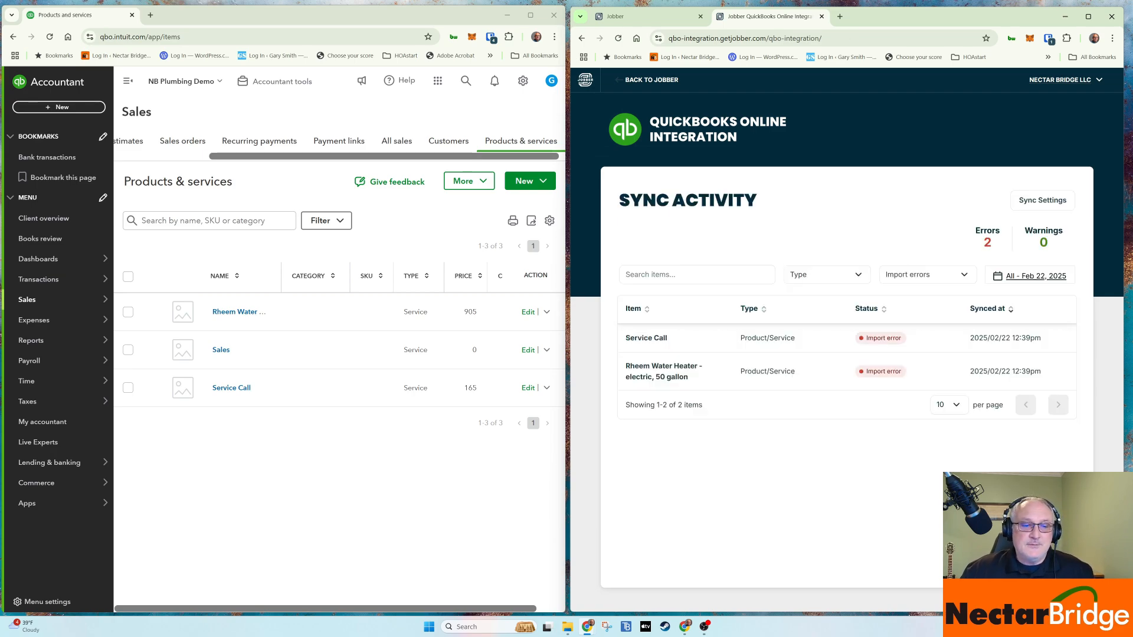
# Open the import error details for Service Call, try importing it again and close the details
pyautogui.click(880, 341)
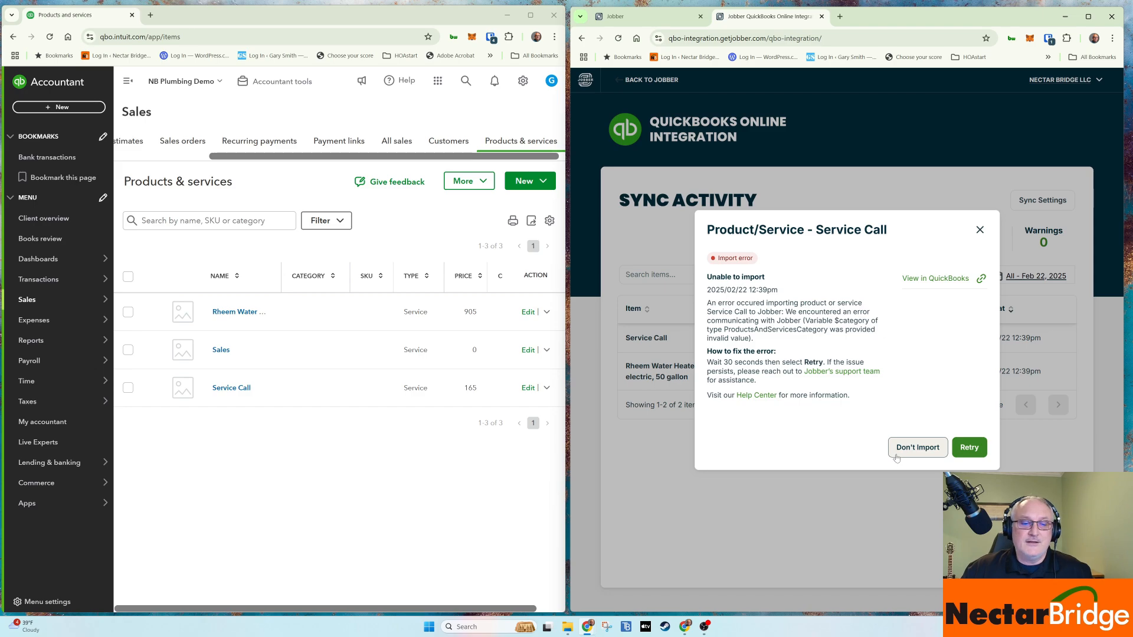
pyautogui.click(971, 448)
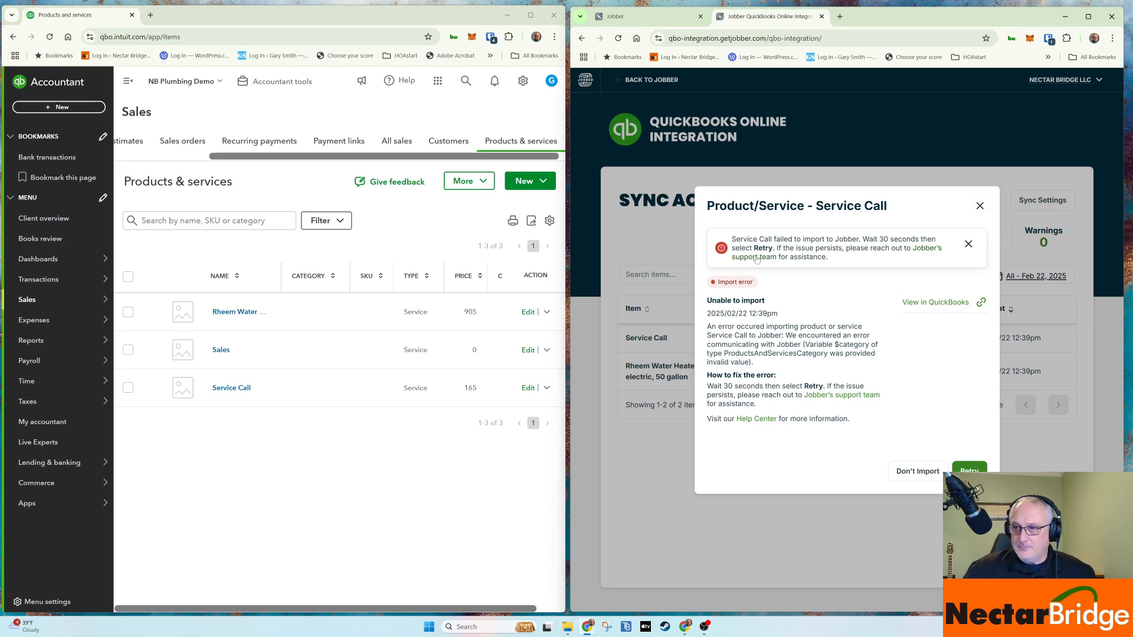
pyautogui.click(980, 206)
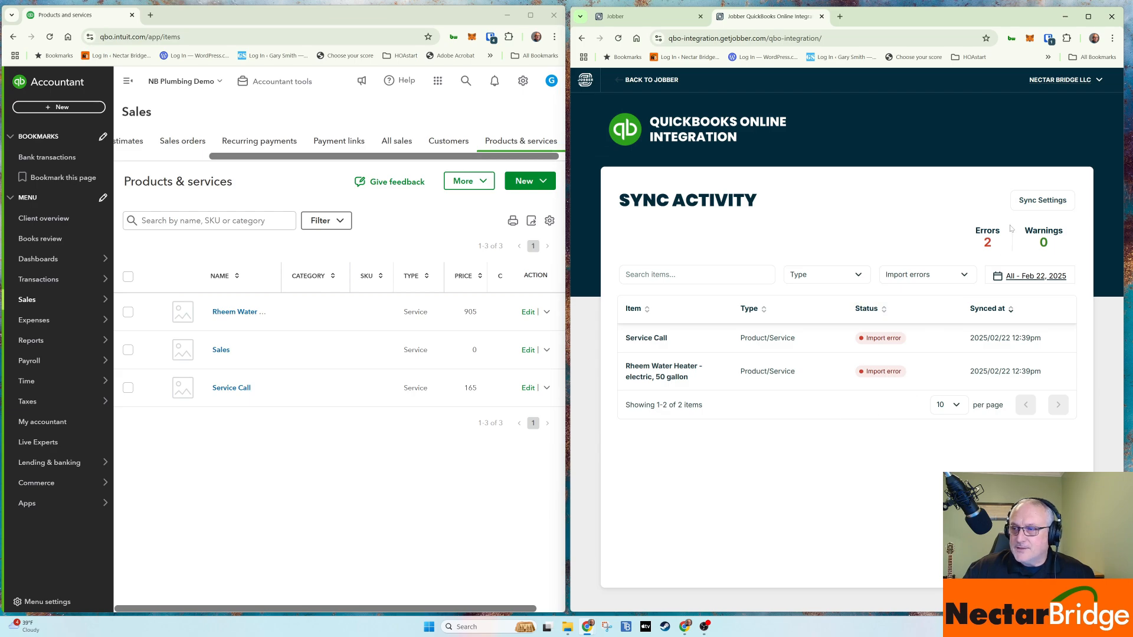
# Open the sync settings, review the options for each item type, and set Timesheets to Do not sync
pyautogui.click(1037, 202)
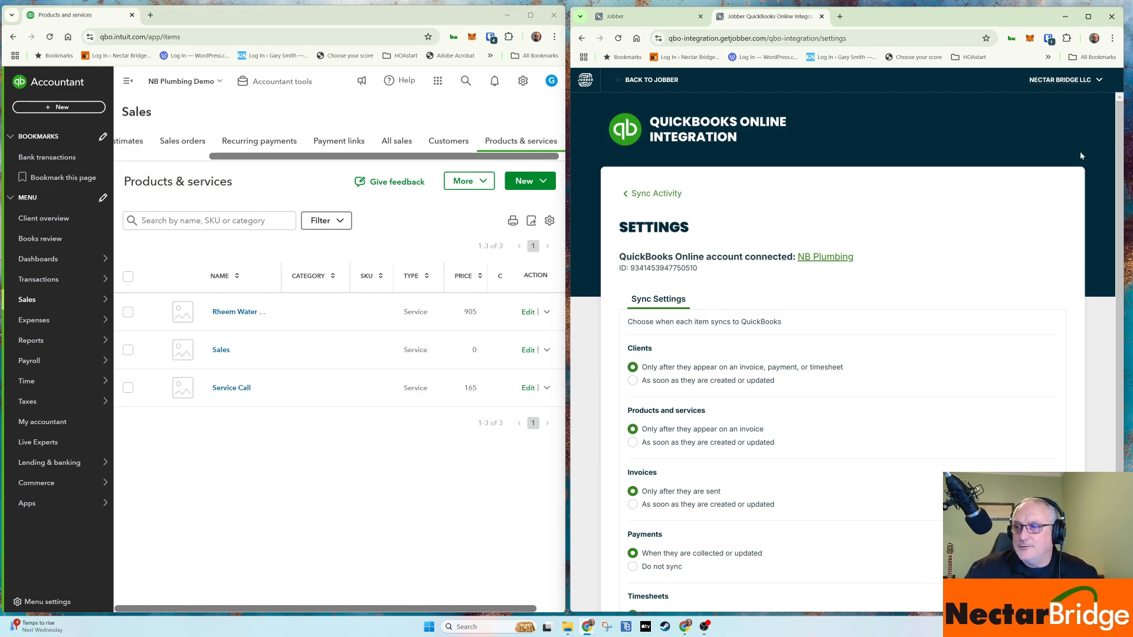
pyautogui.scroll(-2, 746, 283)
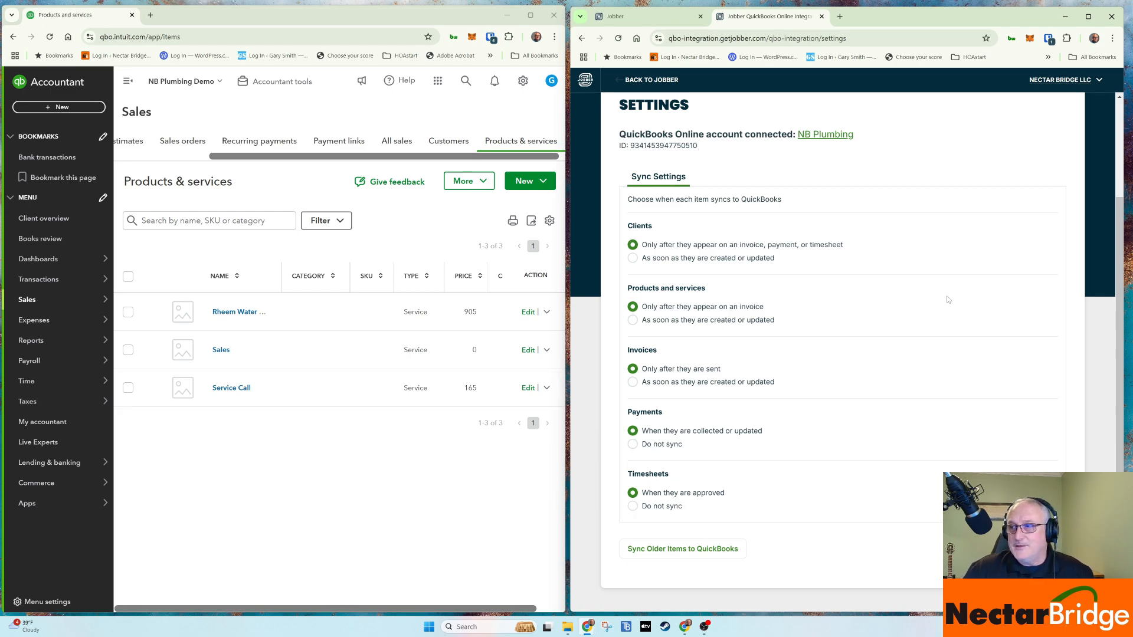
pyautogui.click(633, 507)
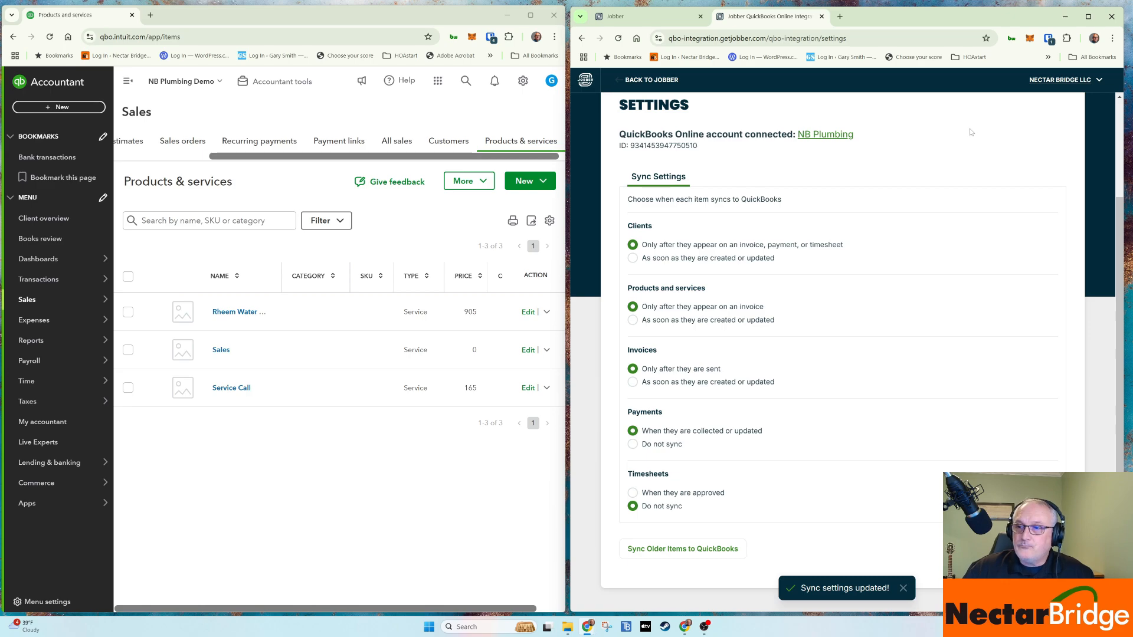
pyautogui.scroll(3, 862, 372)
pyautogui.scroll(-3, 868, 354)
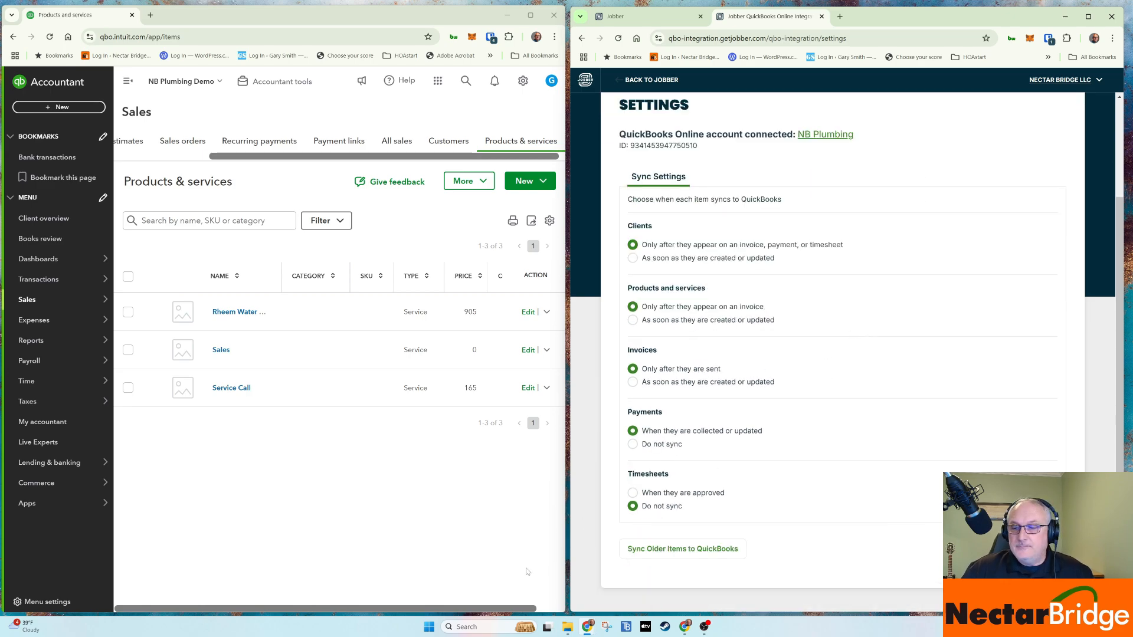
# Set up a sync of older items to QuickBooks that includes Invoices with the Invoices and Payments option
pyautogui.click(665, 552)
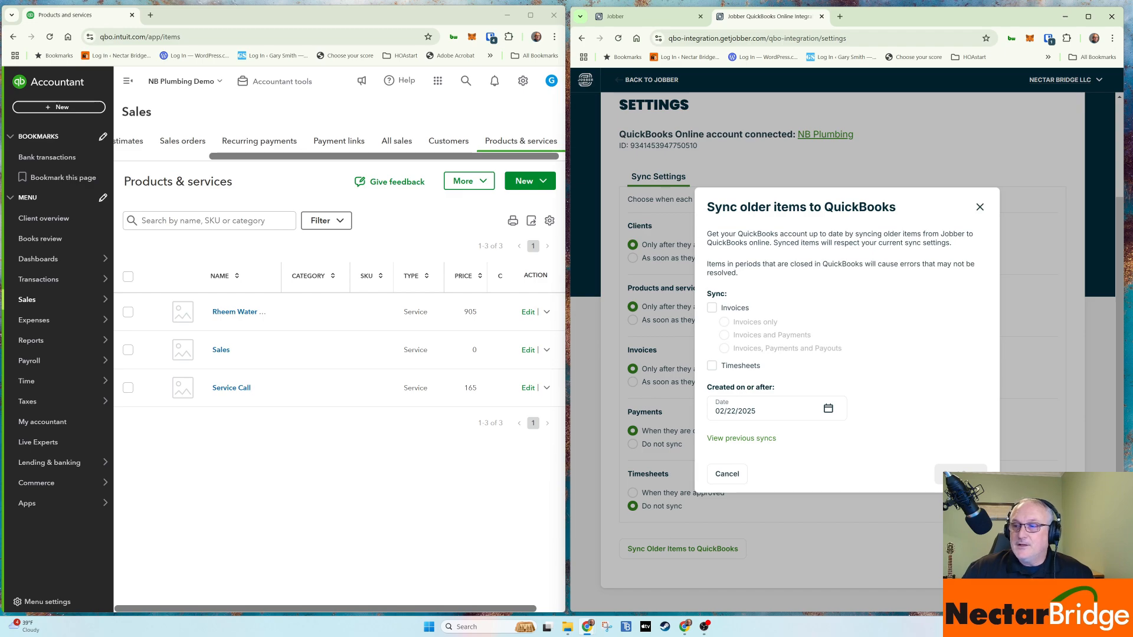
pyautogui.click(712, 307)
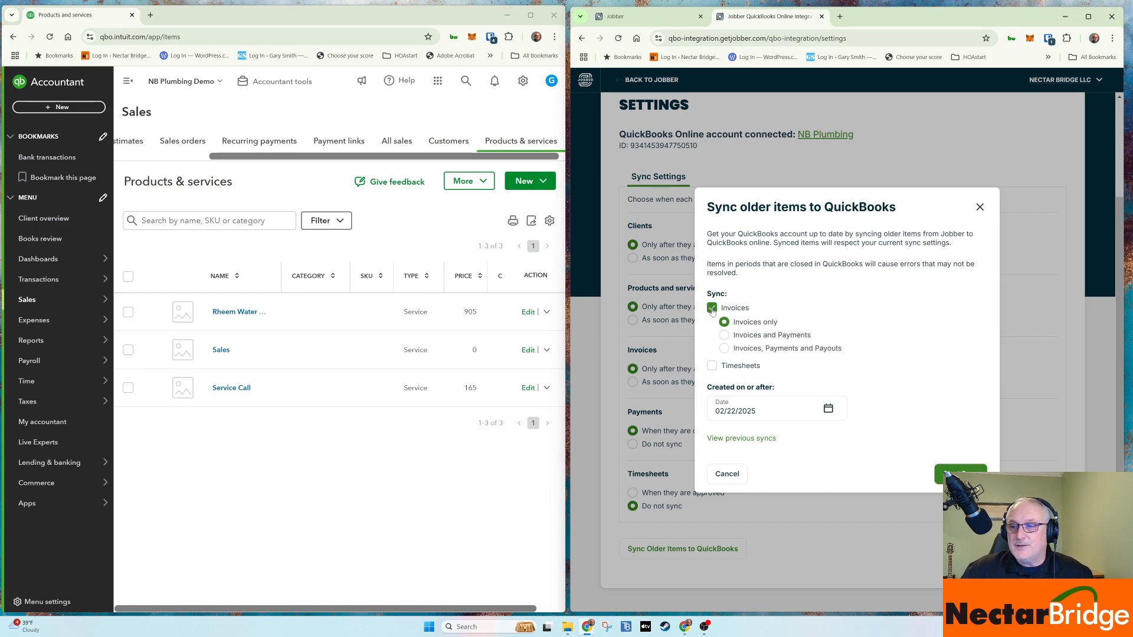
pyautogui.click(725, 336)
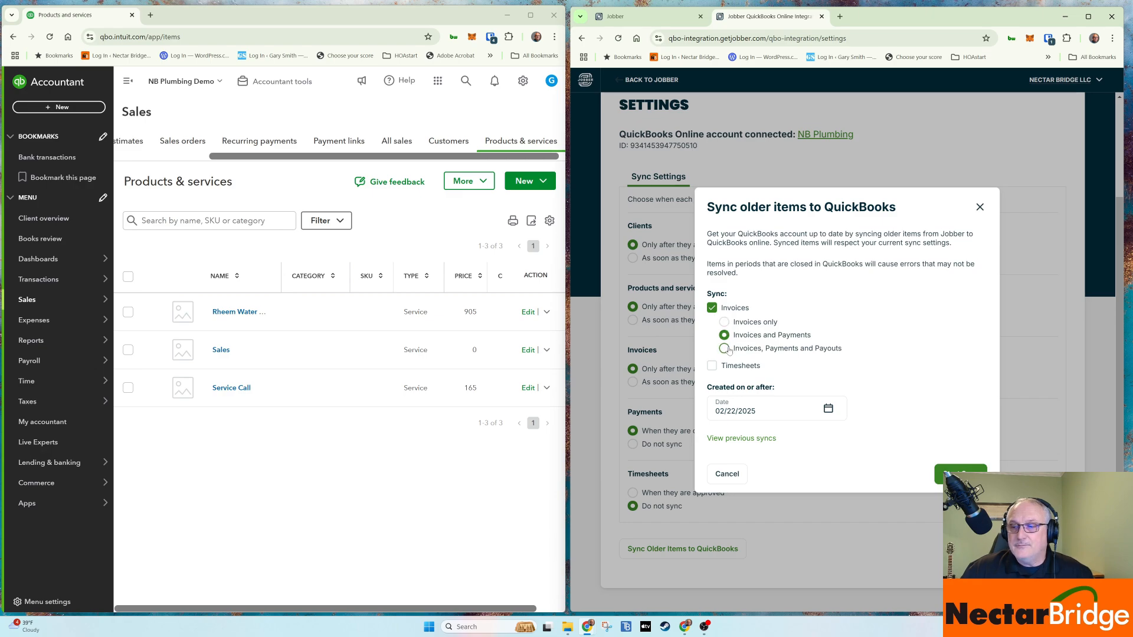
pyautogui.click(725, 349)
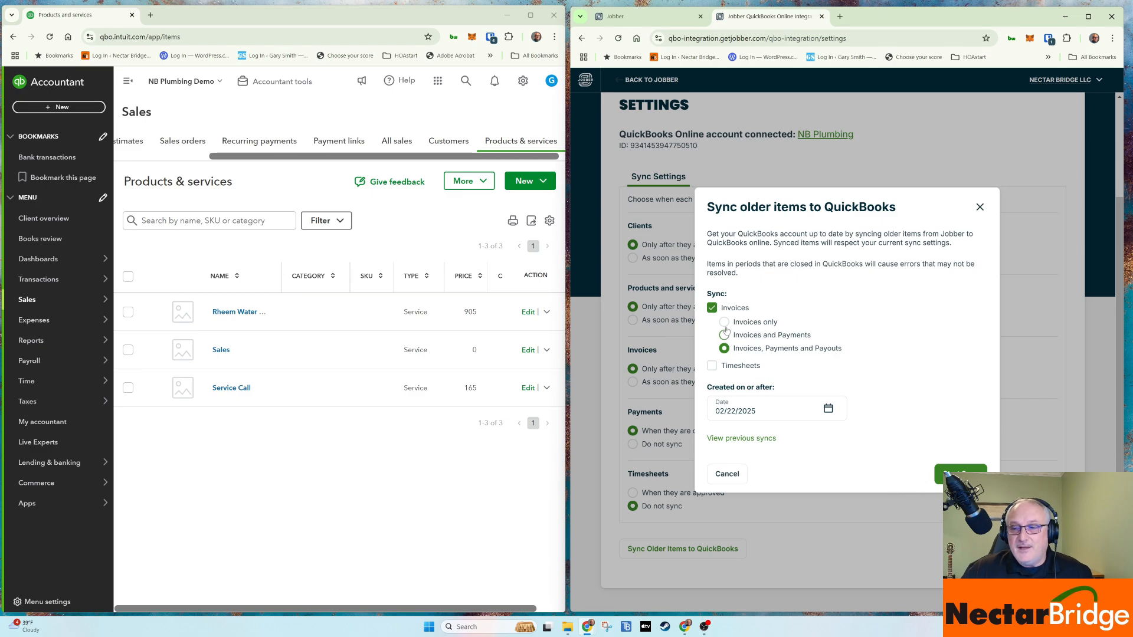
pyautogui.click(724, 336)
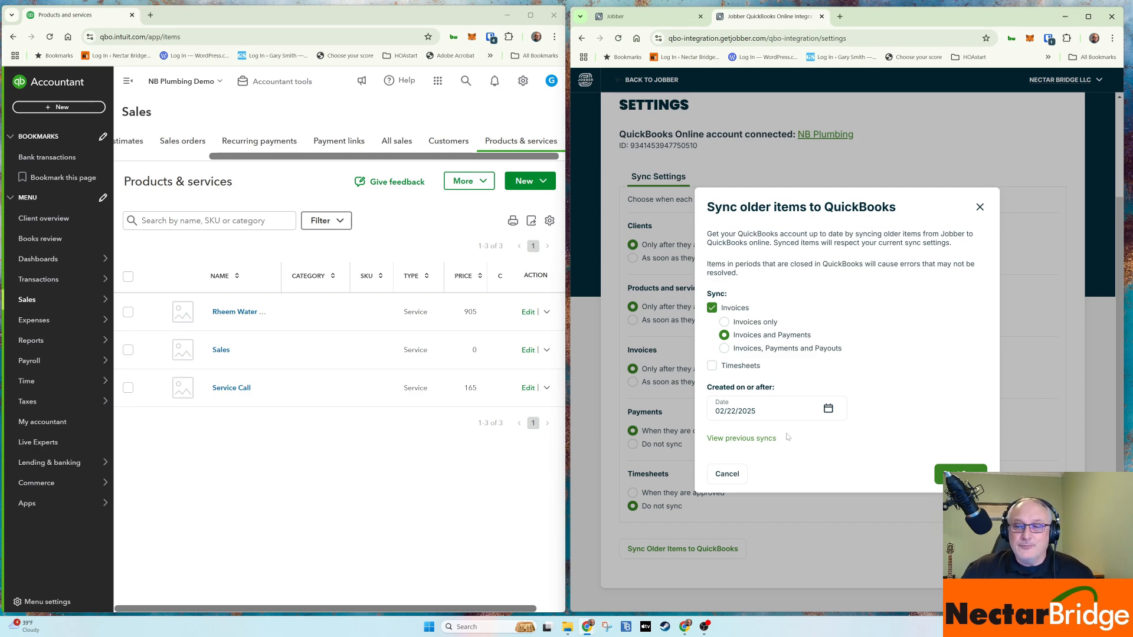
# Set the created-on-or-after date to 01/01/2025 and run the sync of older items
pyautogui.click(827, 409)
pyautogui.click(719, 436)
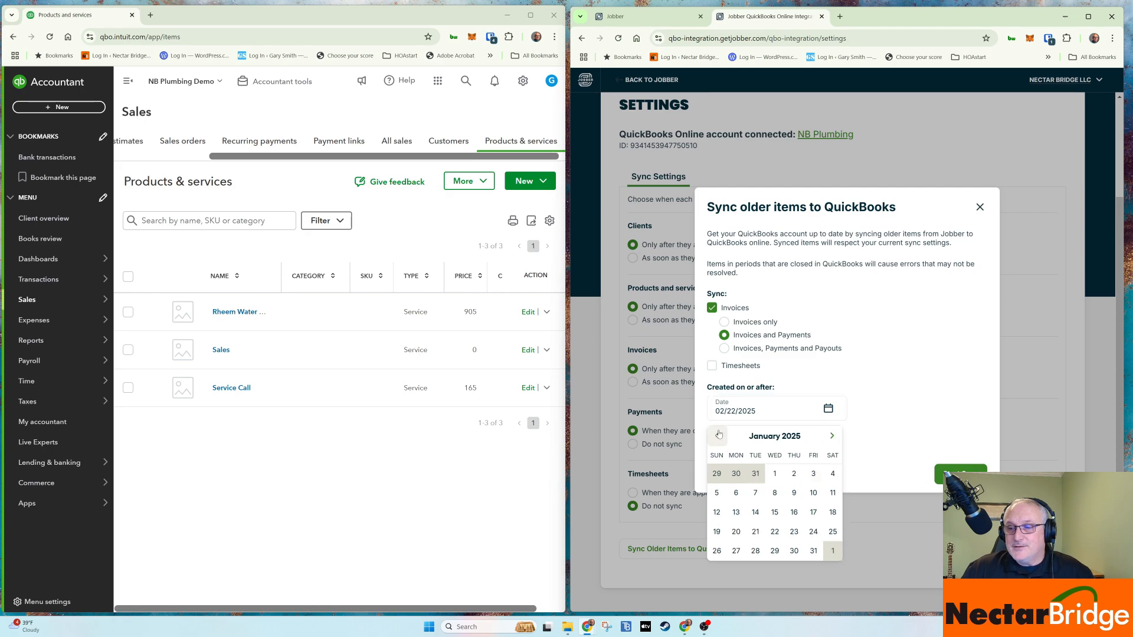
pyautogui.click(775, 473)
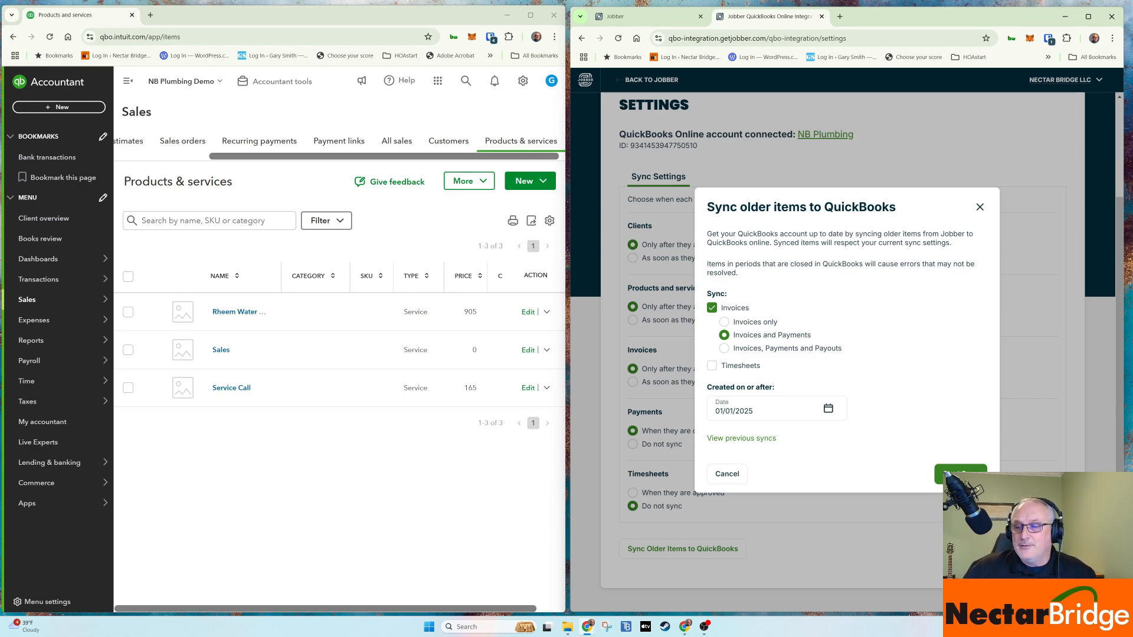
pyautogui.click(952, 472)
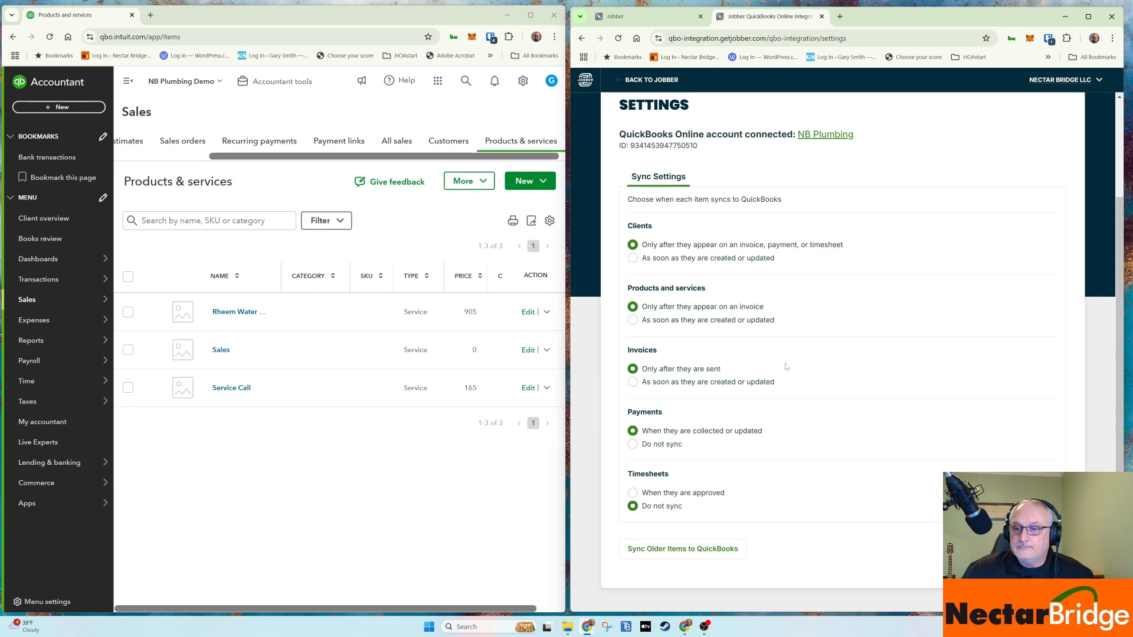
pyautogui.scroll(3, 786, 367)
pyautogui.scroll(-3, 786, 368)
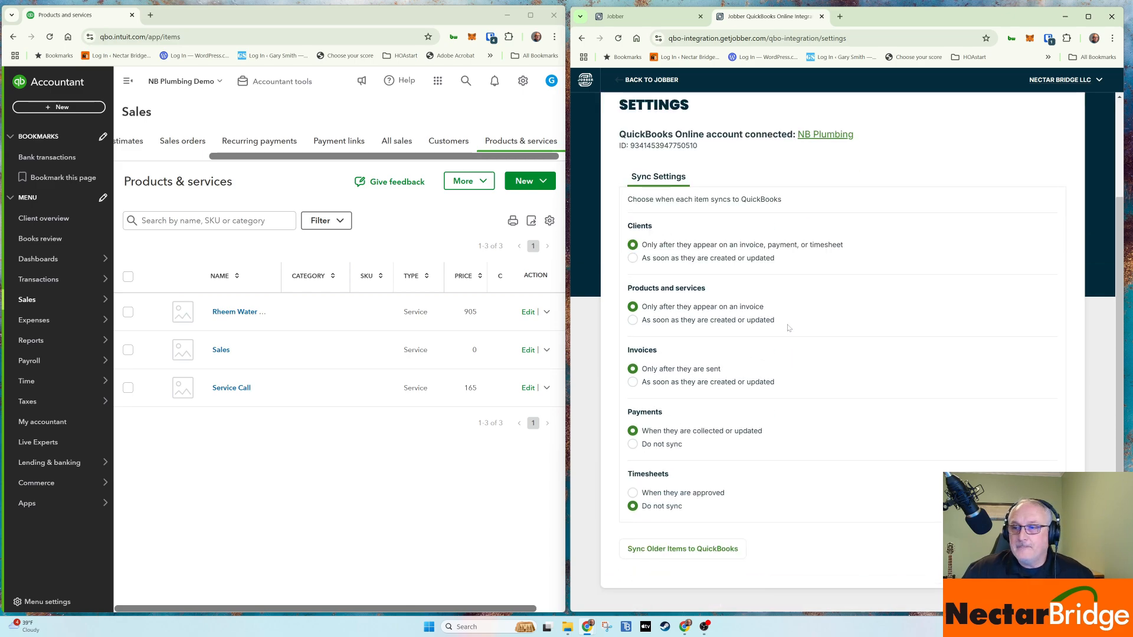
pyautogui.scroll(3, 788, 328)
pyautogui.scroll(-3, 760, 208)
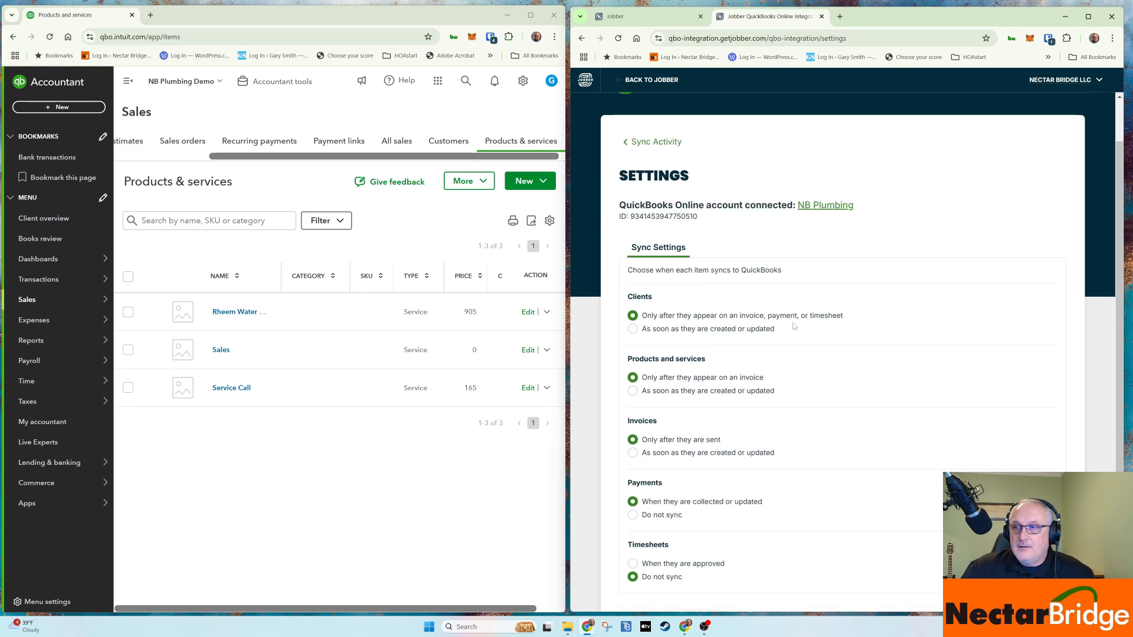
# Compare the invoices in Jobber and QuickBooks, recheck the invoice sync setting, and dismiss the notice on the settings page
pyautogui.click(653, 80)
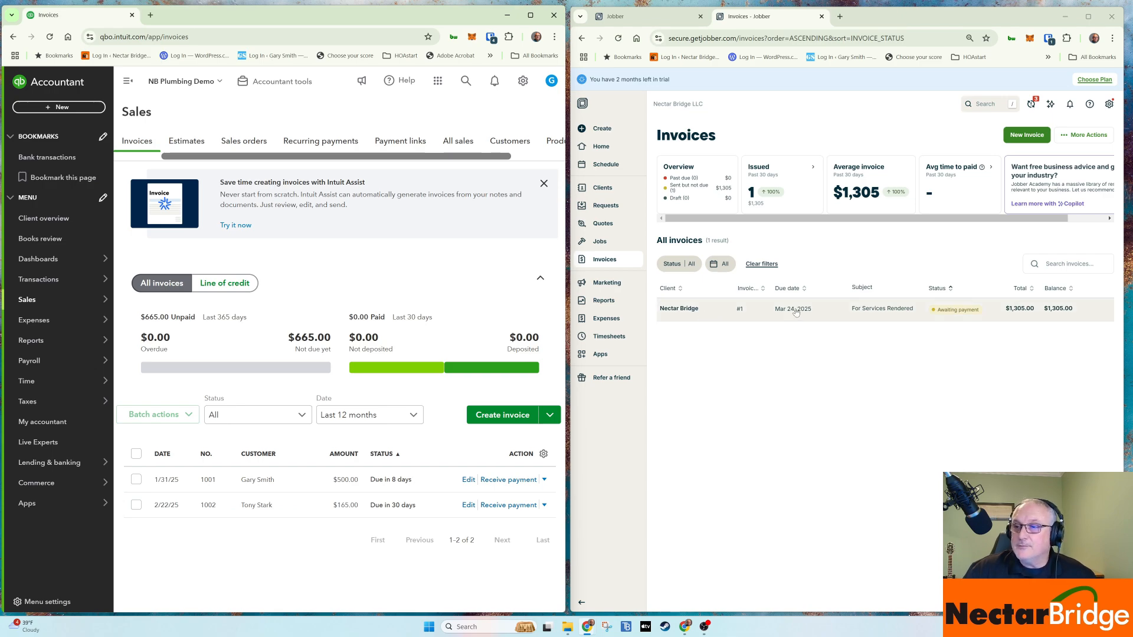
pyautogui.moveTo(88, 402)
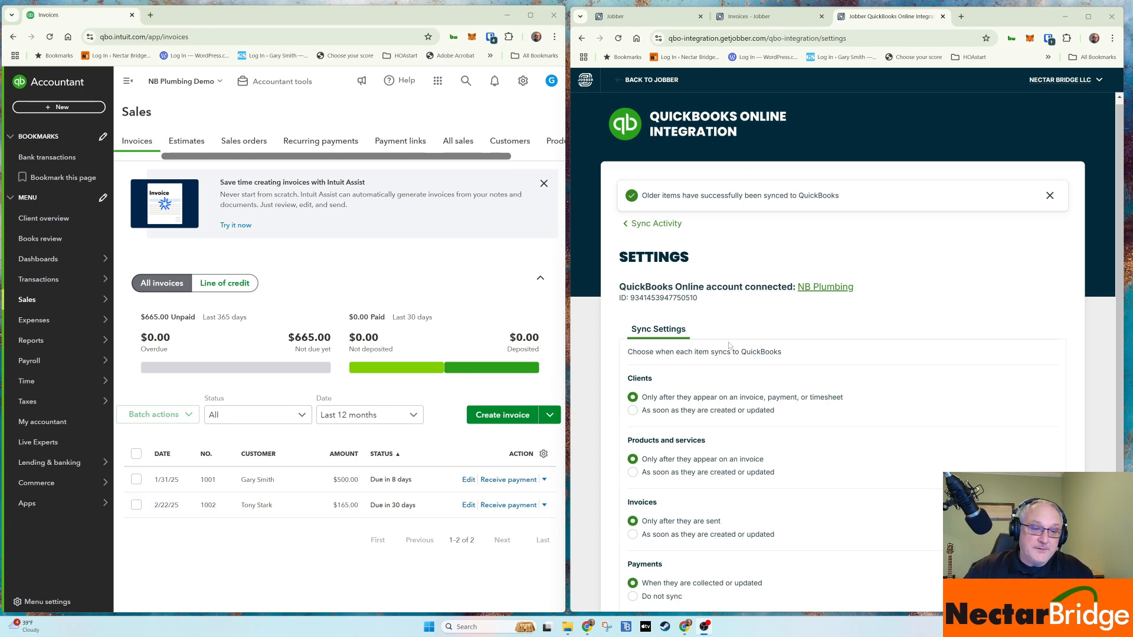
pyautogui.scroll(-3, 730, 346)
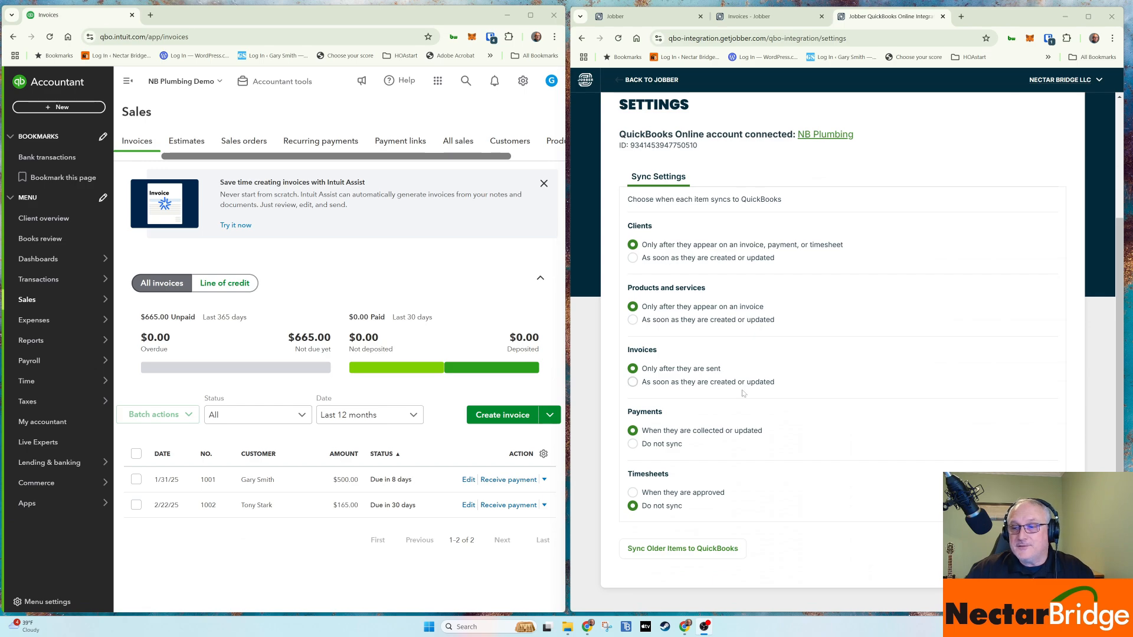
pyautogui.scroll(1, 676, 338)
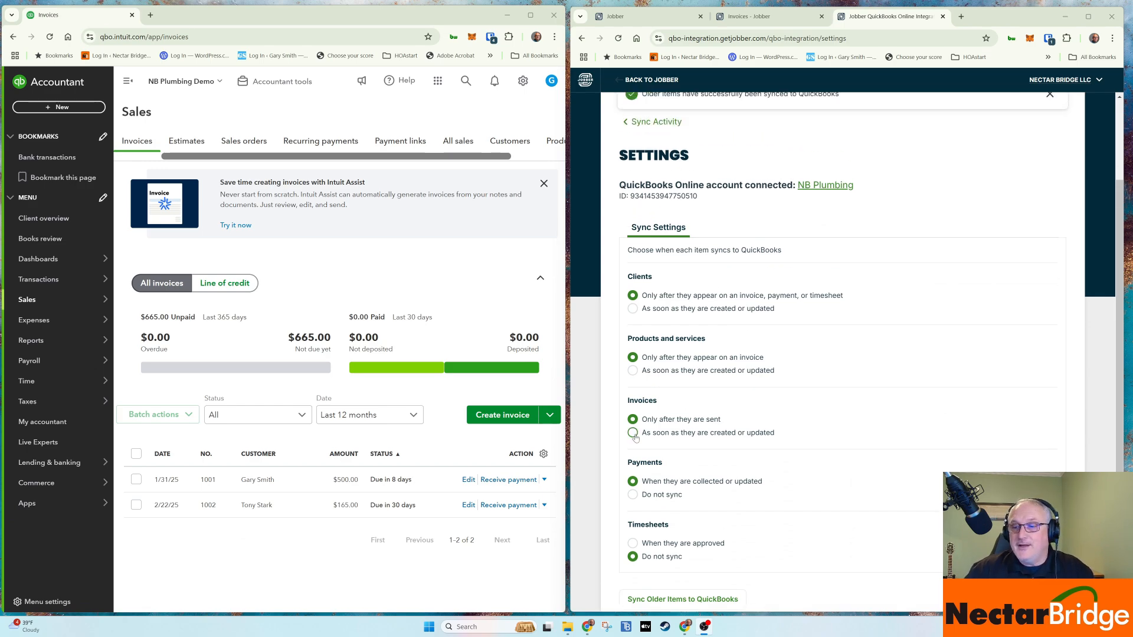
pyautogui.scroll(2, 1096, 111)
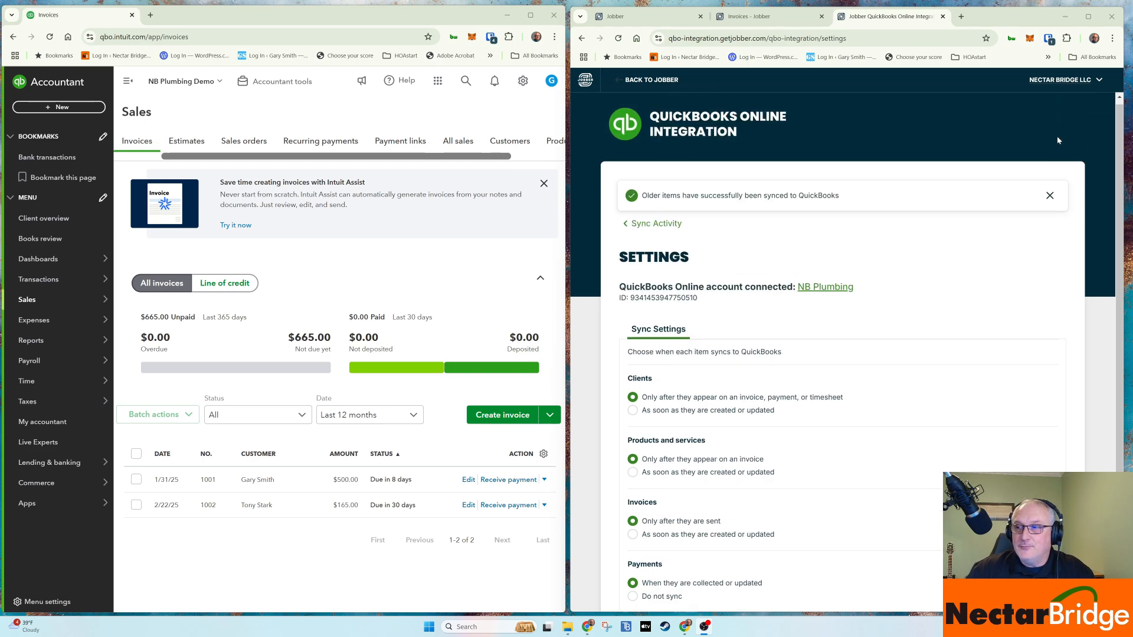
pyautogui.click(1050, 196)
# Return to Jobber, open invoice #1 for Nectar Bridge and email it to the client
pyautogui.click(658, 81)
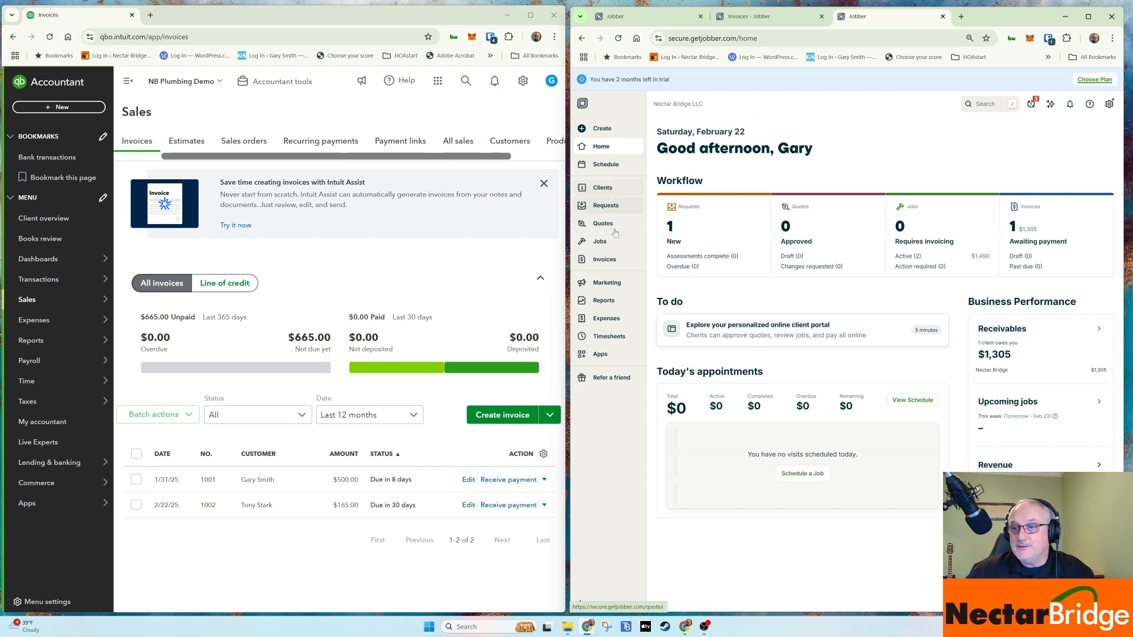
pyautogui.click(608, 261)
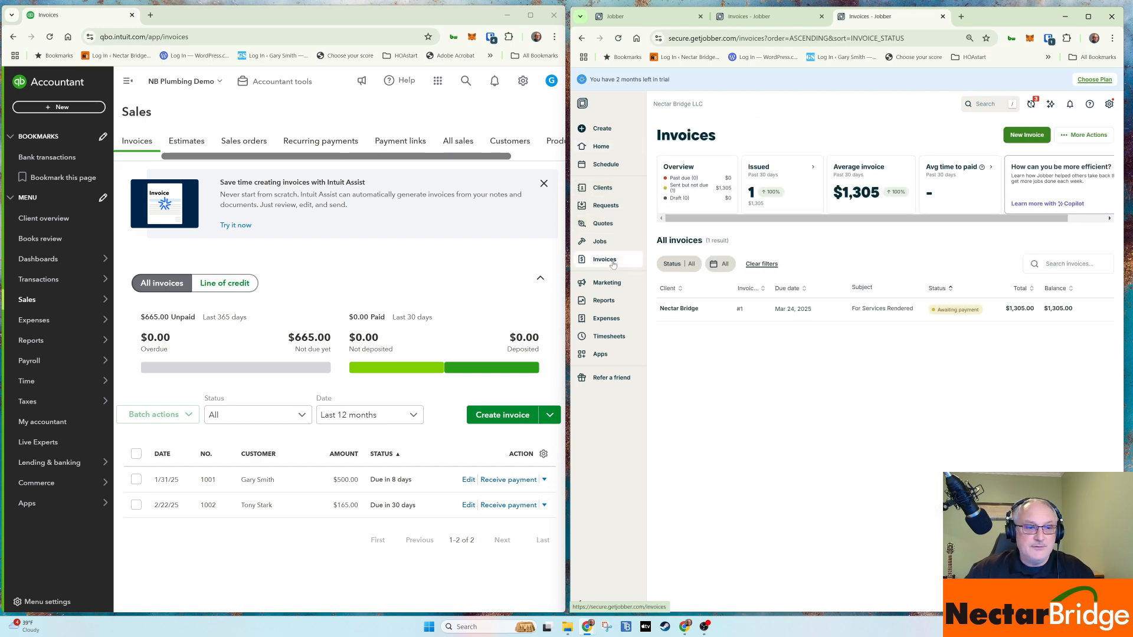
pyautogui.click(718, 311)
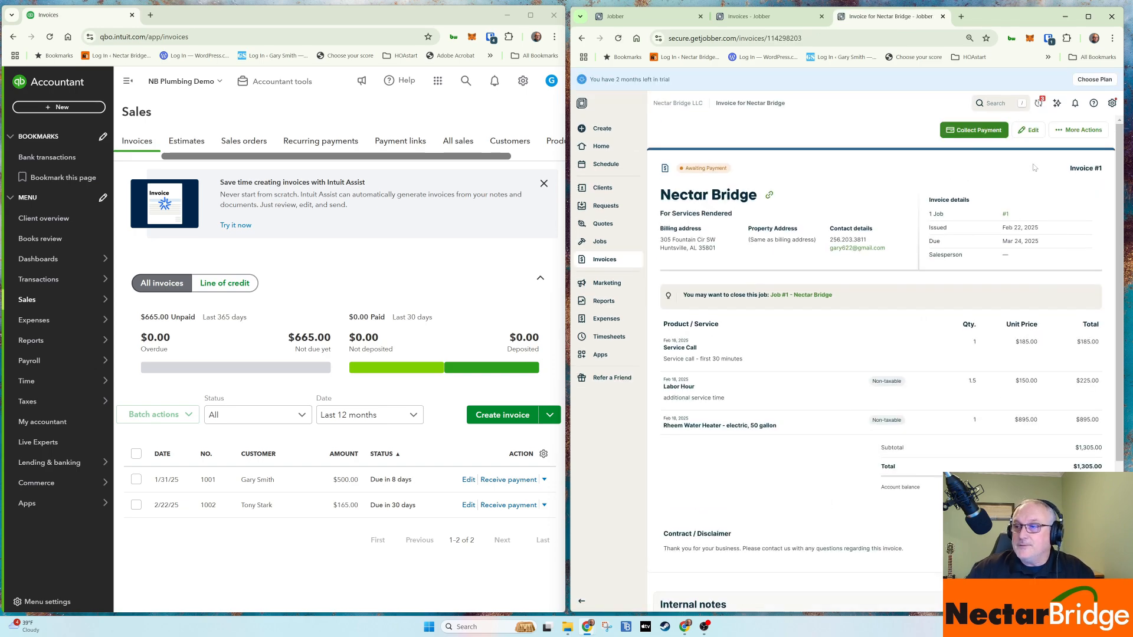
pyautogui.click(1077, 133)
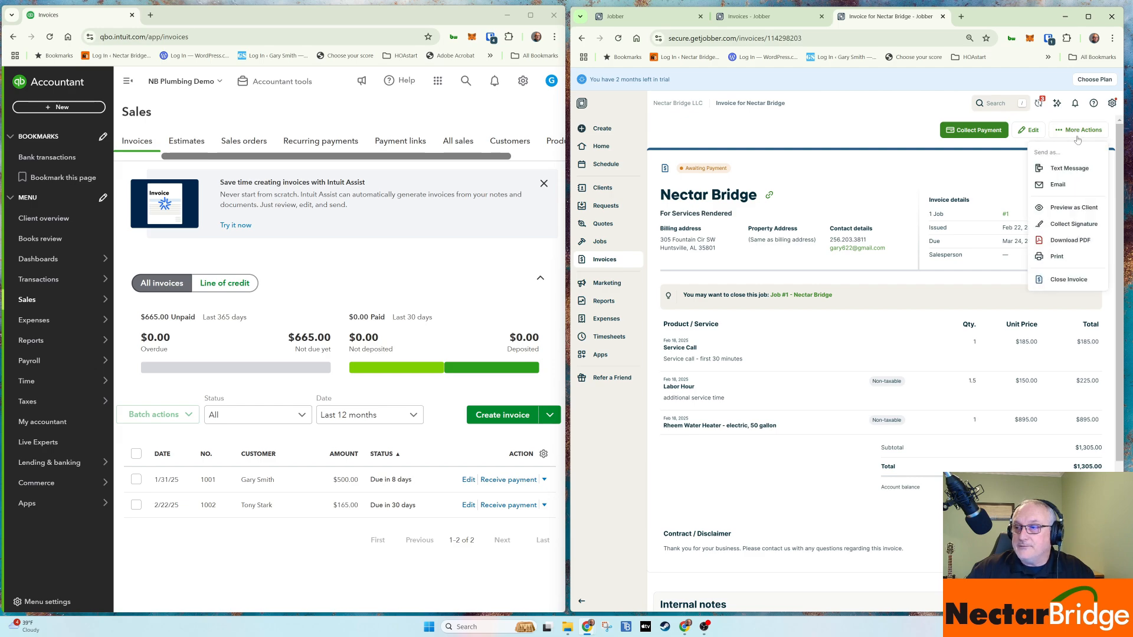
pyautogui.click(1060, 184)
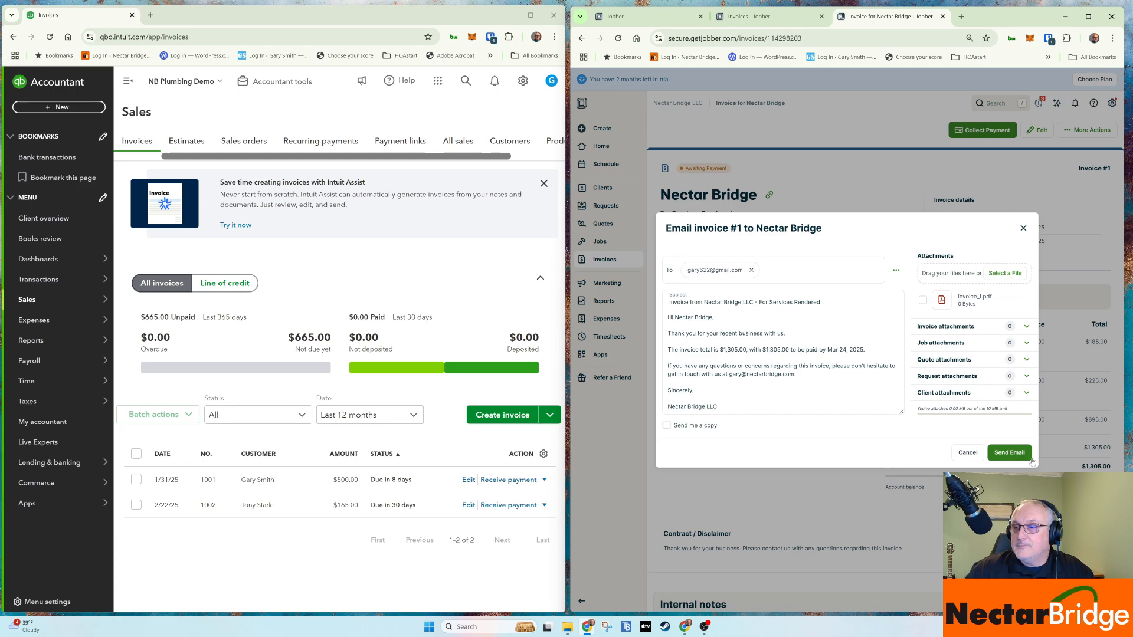
pyautogui.click(1011, 452)
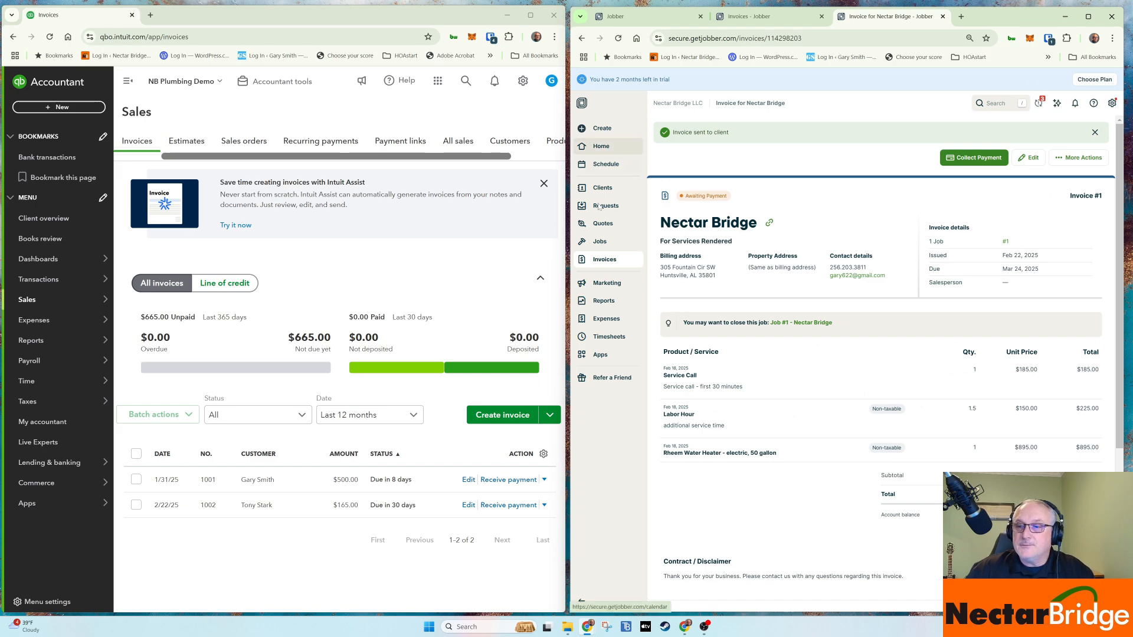
# Open the QuickBooks Online Integration alerts in Jobber and retry syncing invoice #1 for Nectar Bridge
pyautogui.click(597, 357)
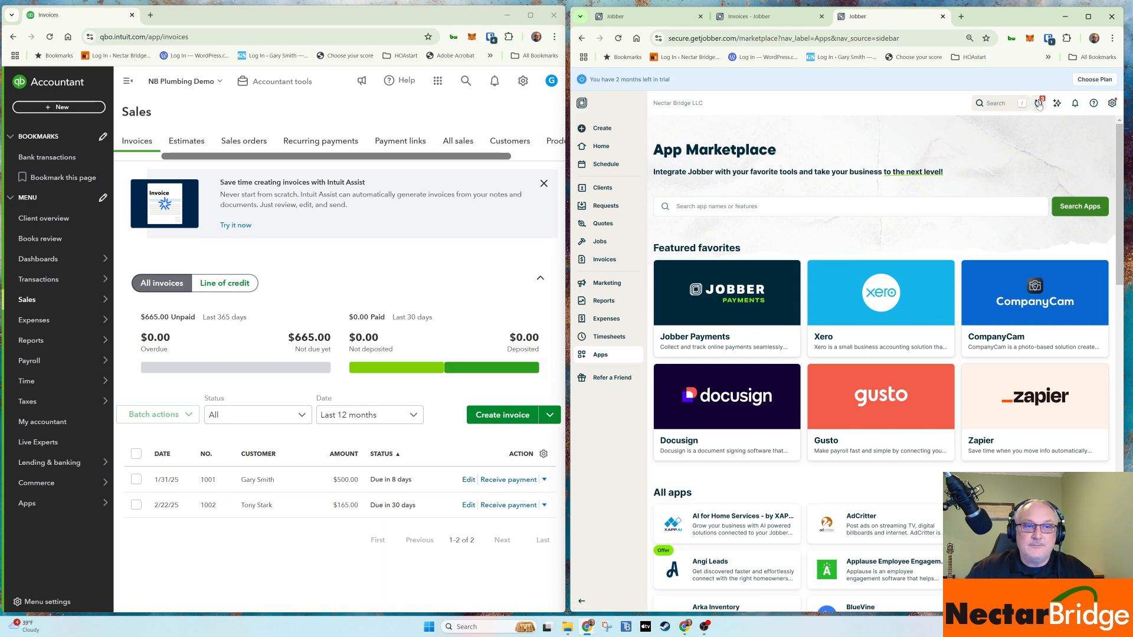
pyautogui.click(1040, 103)
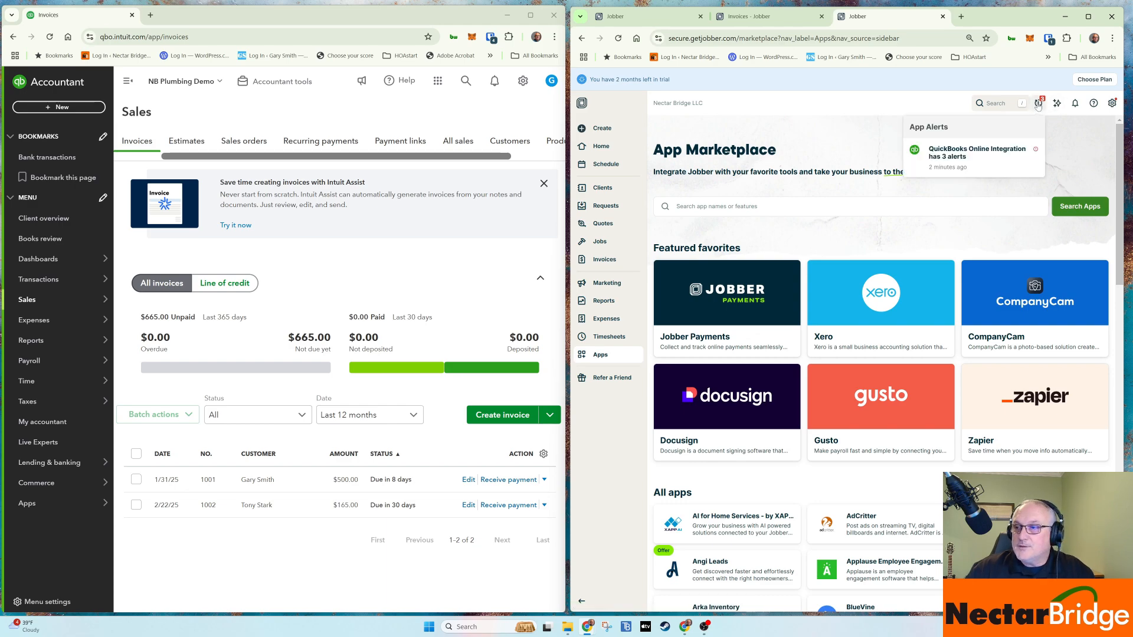
pyautogui.click(982, 157)
pyautogui.click(1042, 242)
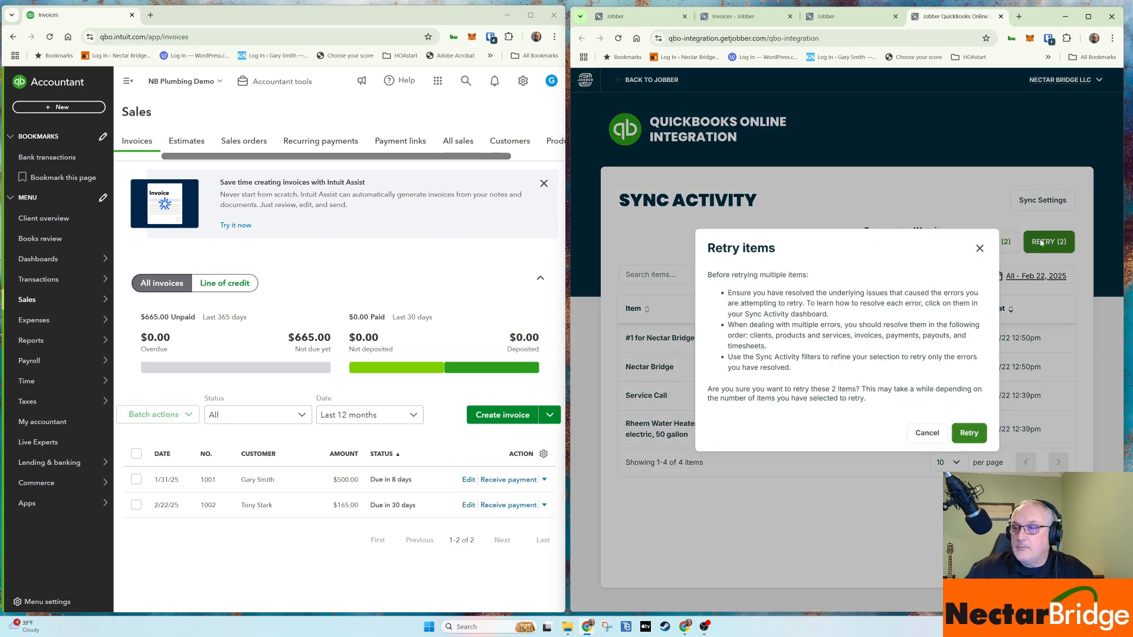
pyautogui.click(922, 430)
pyautogui.click(906, 341)
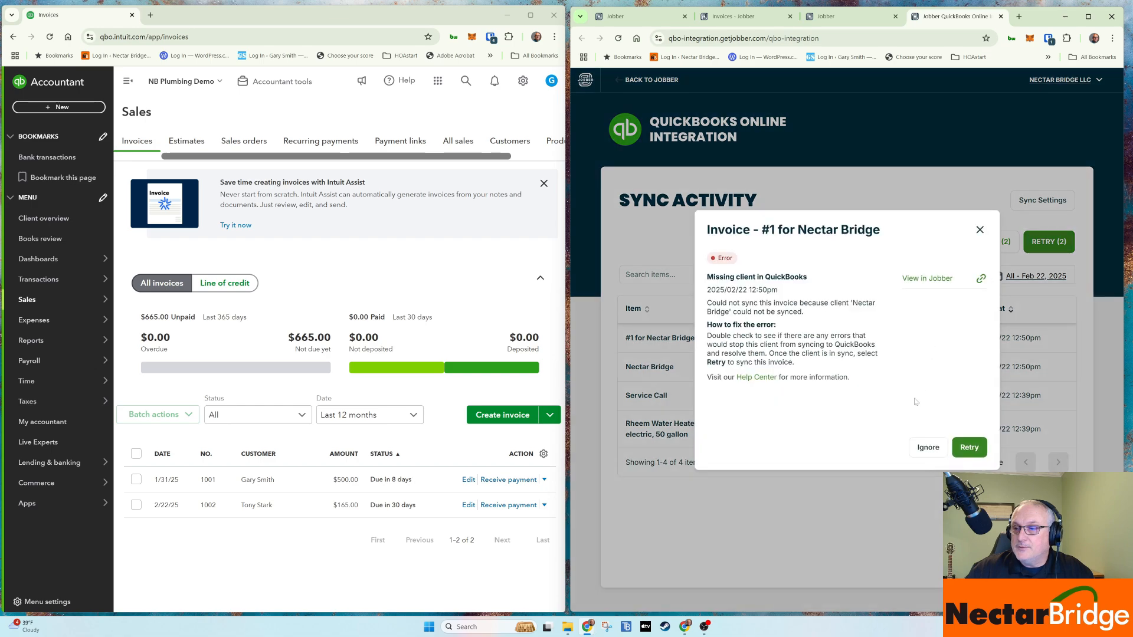
pyautogui.click(974, 447)
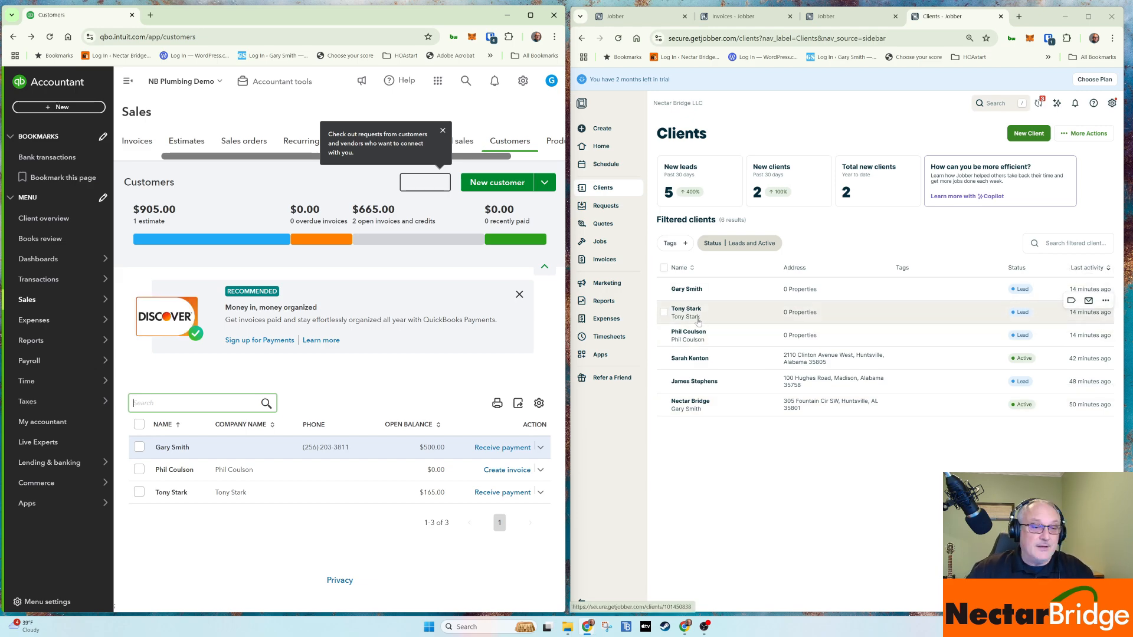
# Compare the Jobber client list with the QuickBooks customers and open the Nectar Bridge client
pyautogui.moveTo(87, 269)
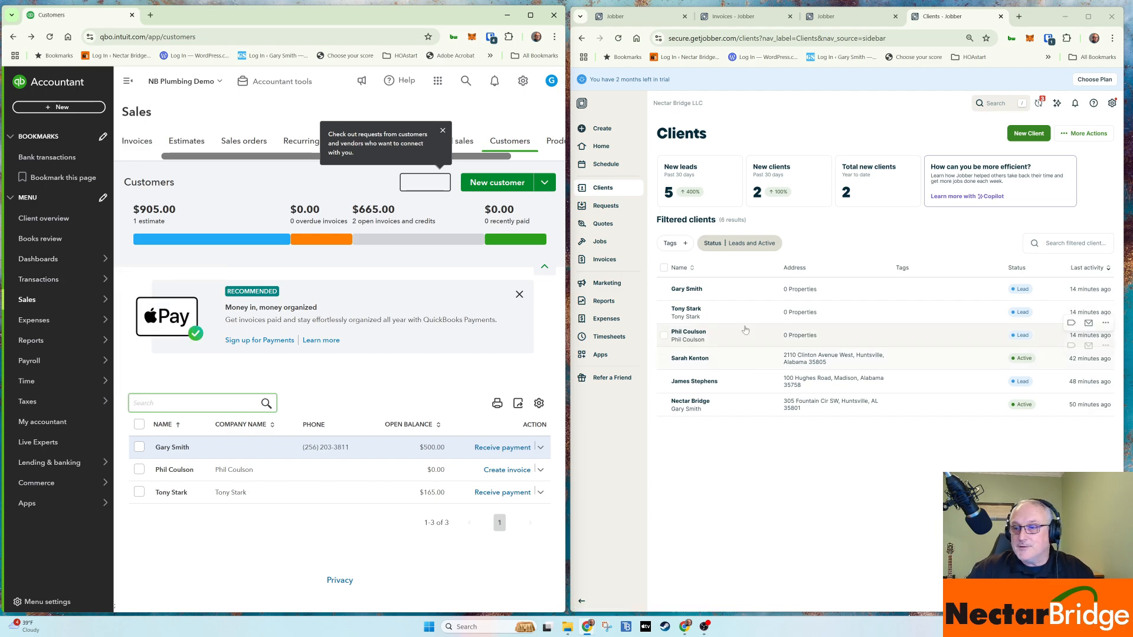
pyautogui.click(706, 411)
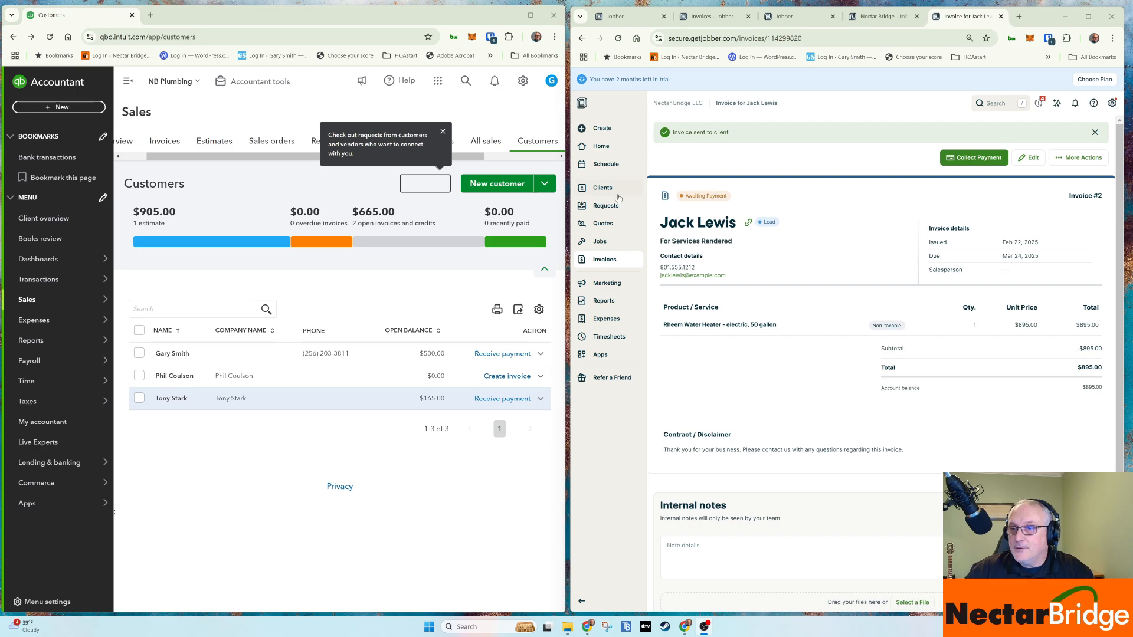
# Reopen the sync activity from Jobber's app alerts and refresh the QuickBooks customer list to check for the newly invoiced client
pyautogui.click(1039, 104)
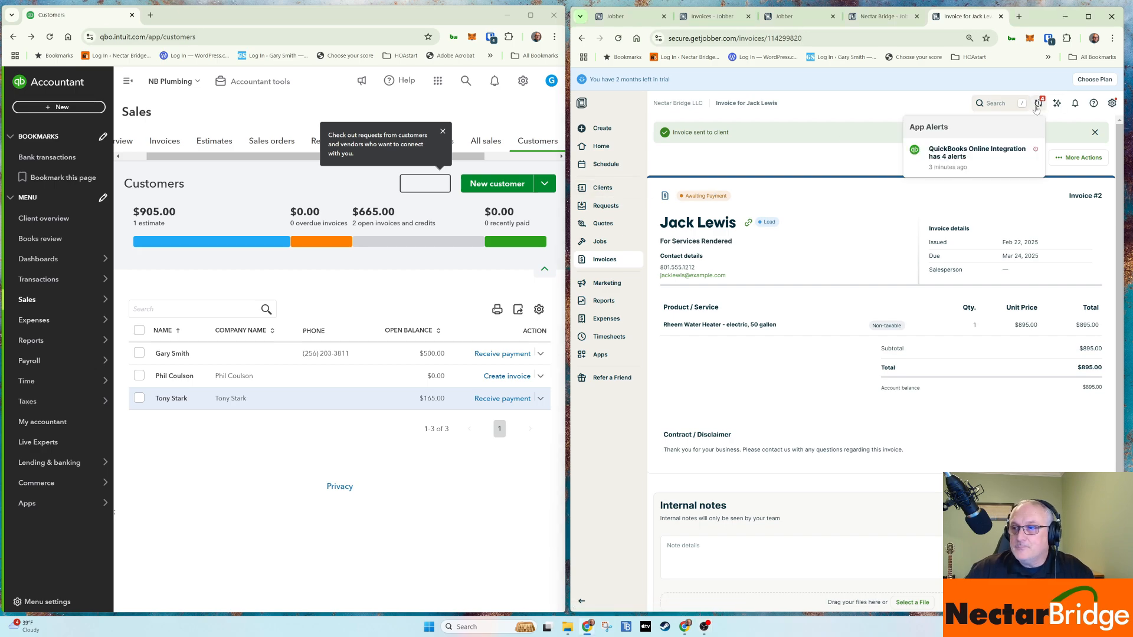
pyautogui.click(990, 156)
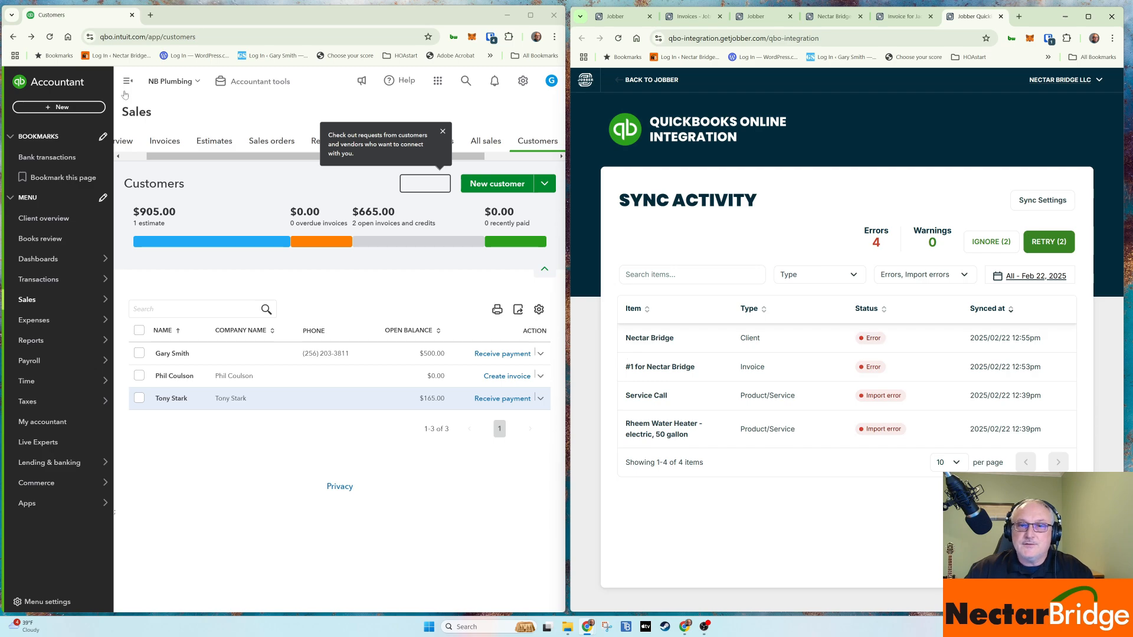
pyautogui.click(50, 37)
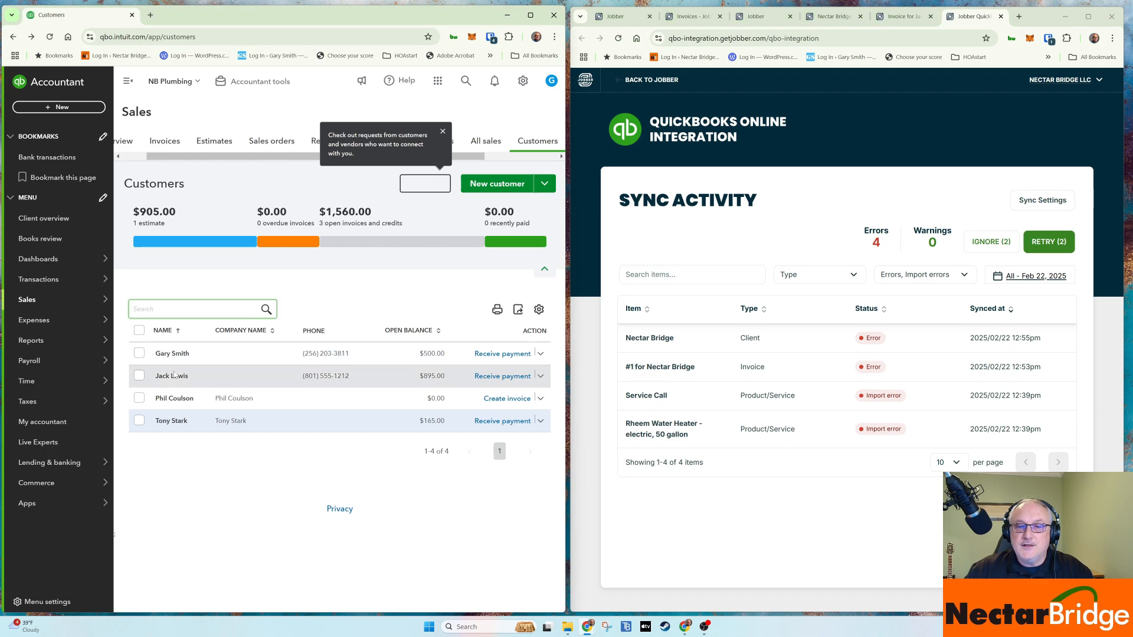
# Open the invoice list in QuickBooks Online and check which Jobber invoices have synced
pyautogui.moveTo(41, 302)
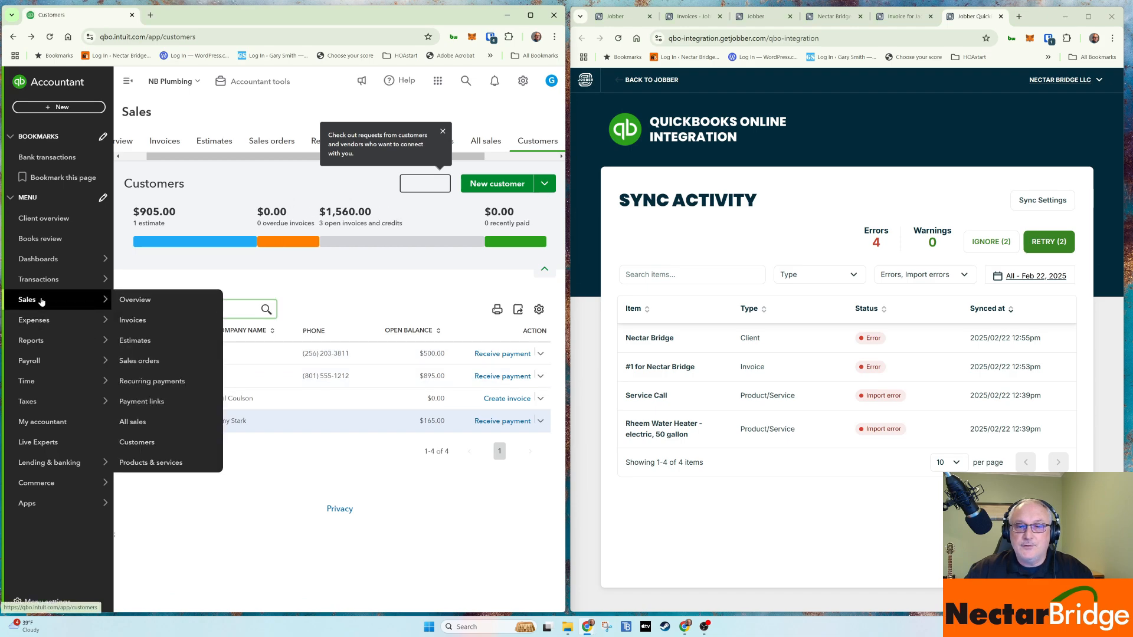
pyautogui.click(144, 322)
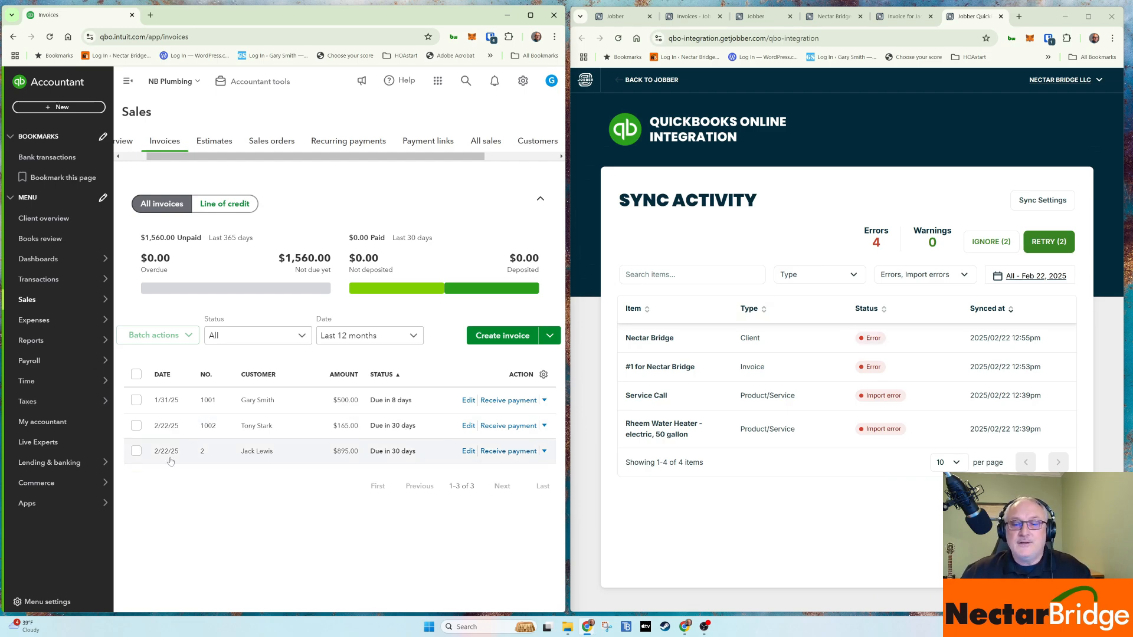
pyautogui.moveTo(50, 286)
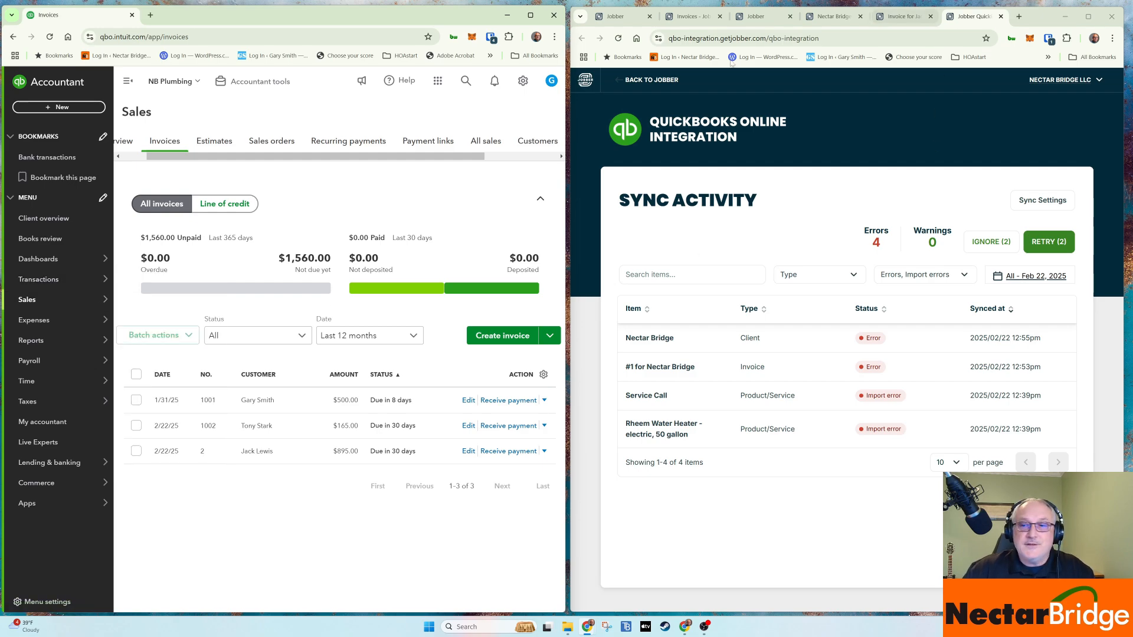
# Return to Jobber, widen its browser window and start a new job on February 24 from the schedule
pyautogui.click(654, 83)
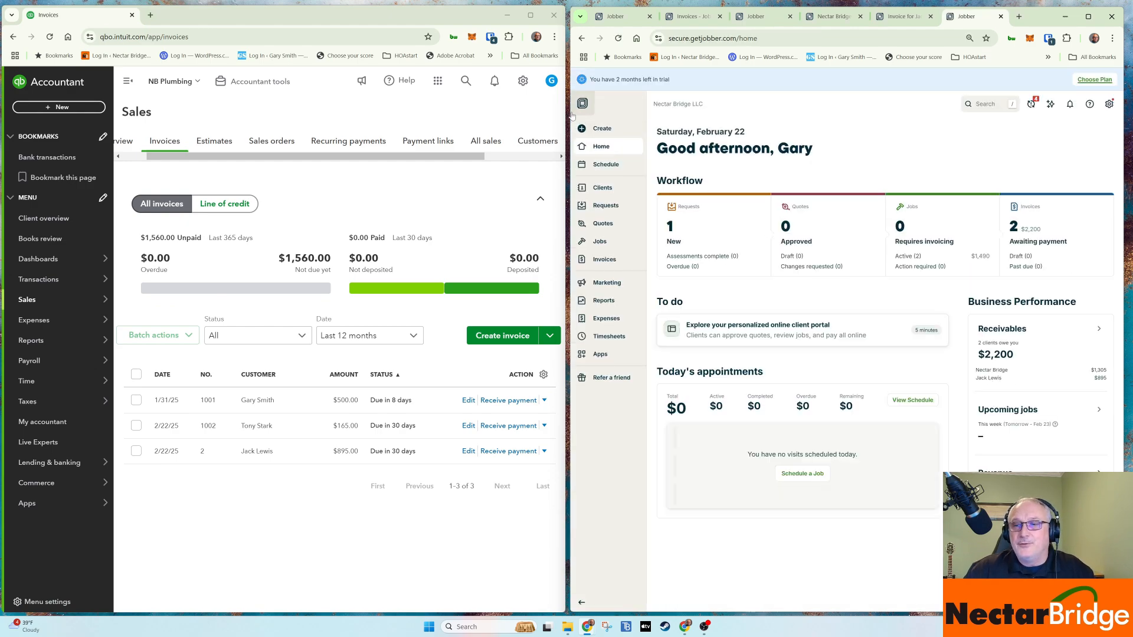
pyautogui.moveTo(569, 116); pyautogui.dragTo(214, 141)
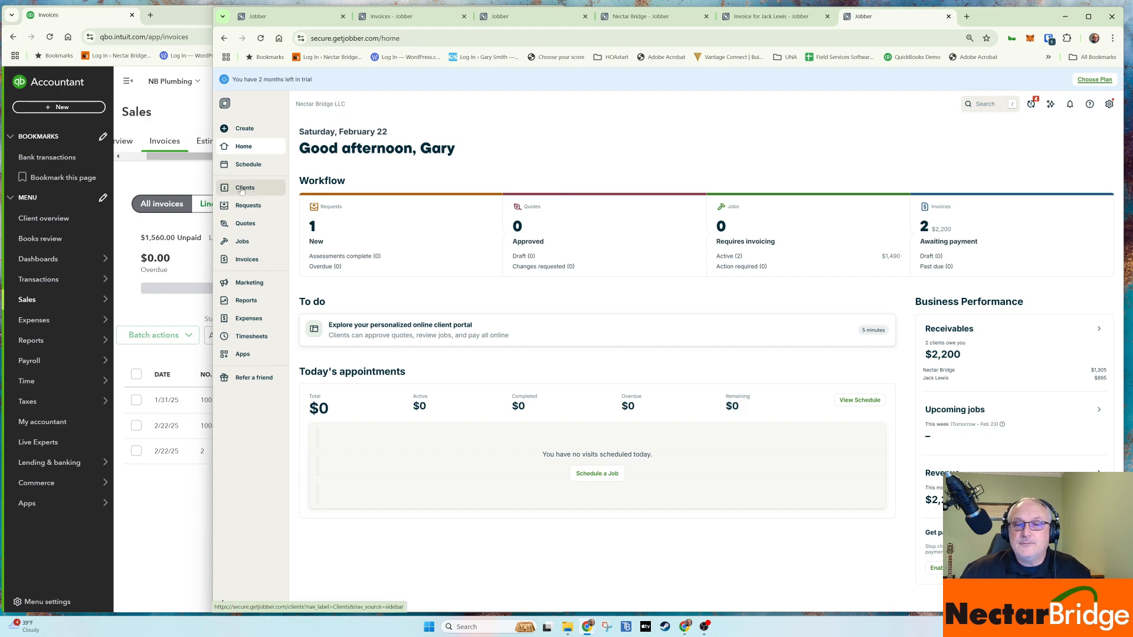
pyautogui.click(248, 164)
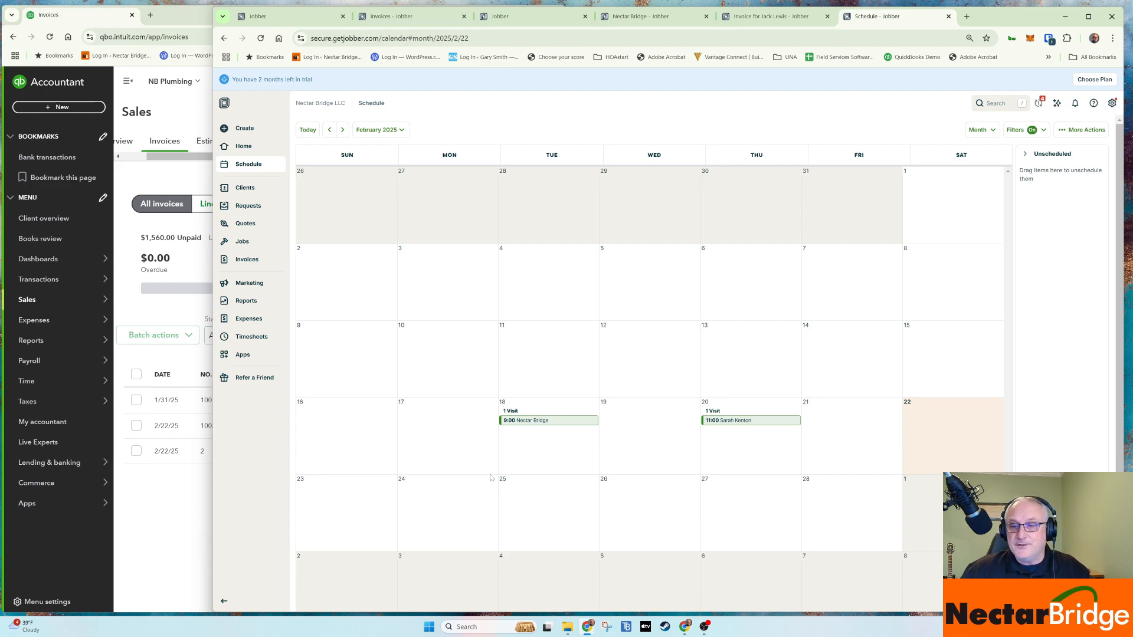
pyautogui.click(437, 486)
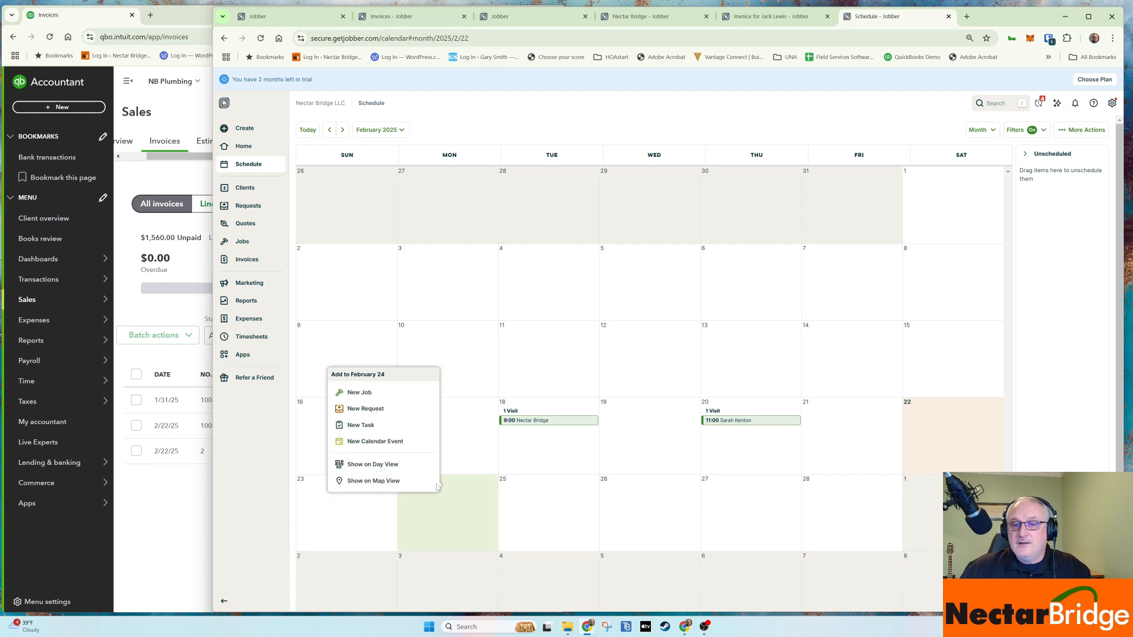
pyautogui.click(373, 393)
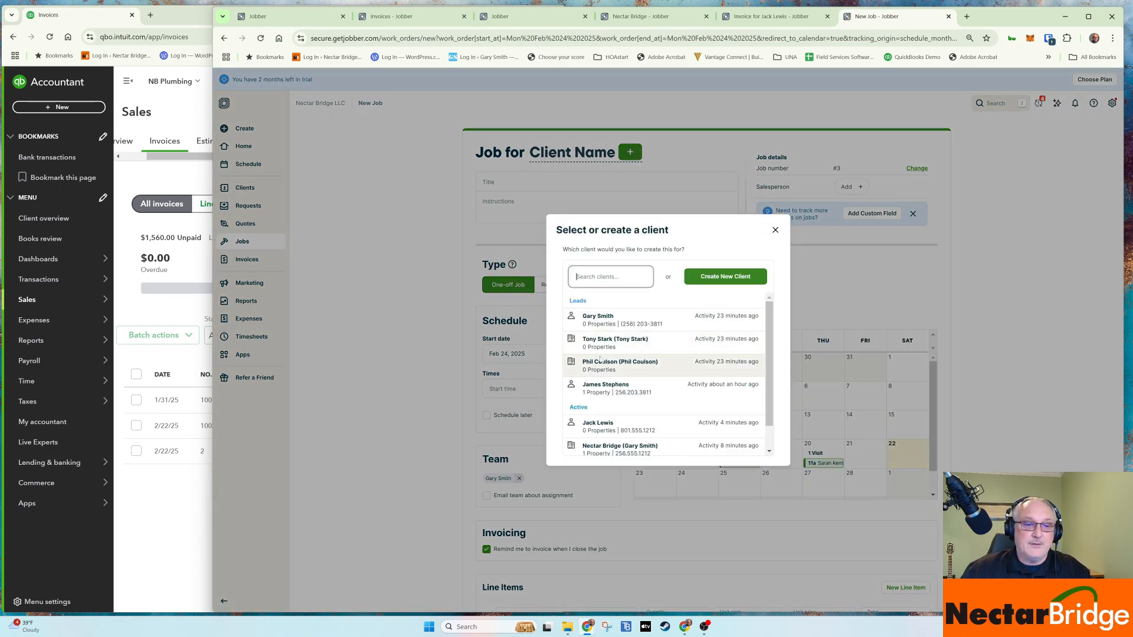
# Choose the third lead as the job's client and create a new property using a suggested street address in Madison, Alabama
pyautogui.click(608, 365)
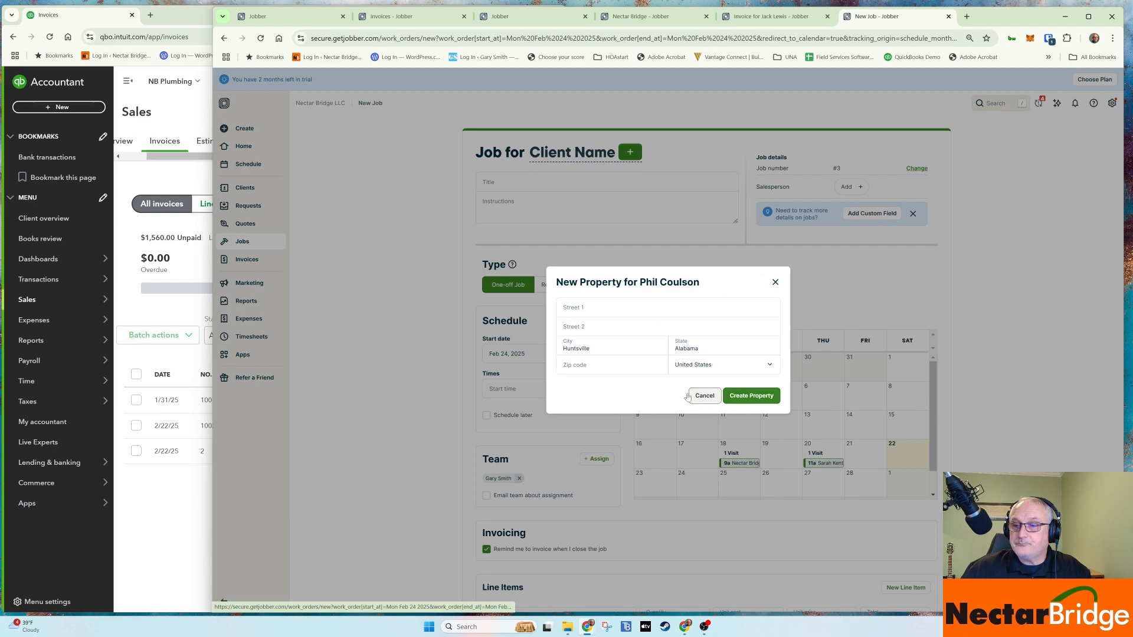
pyautogui.click(596, 307)
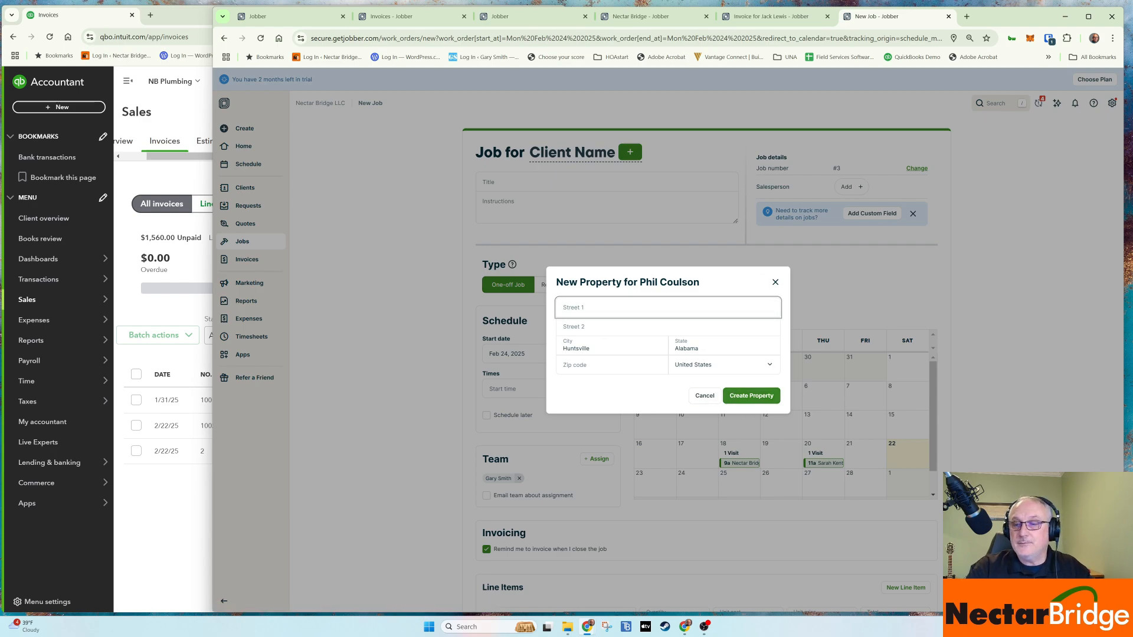
pyautogui.write('10')
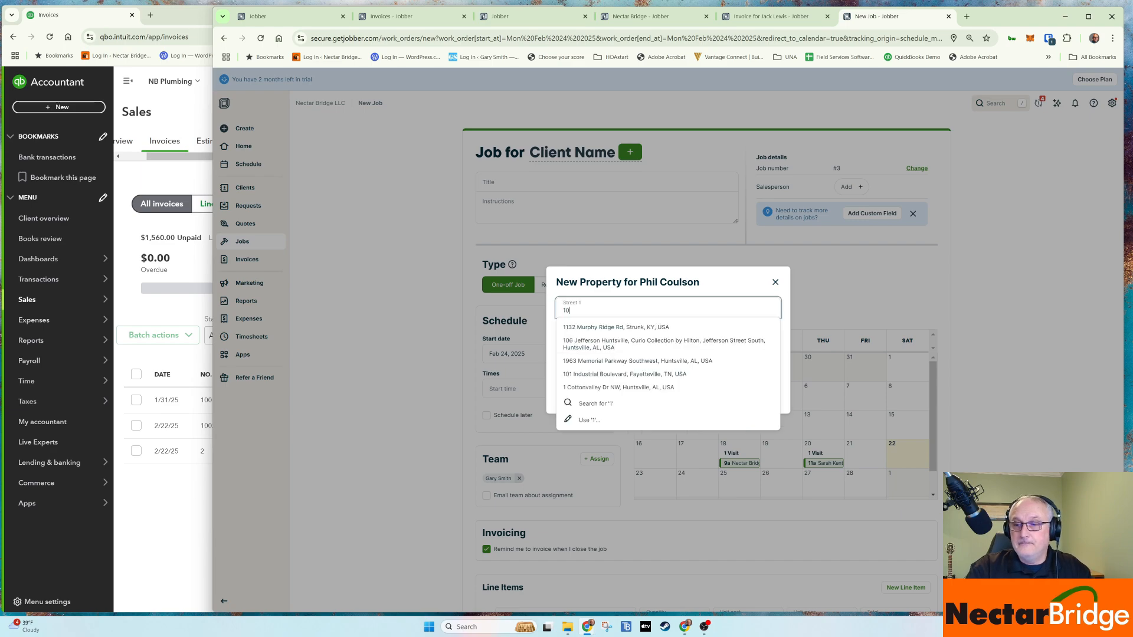
pyautogui.write('0')
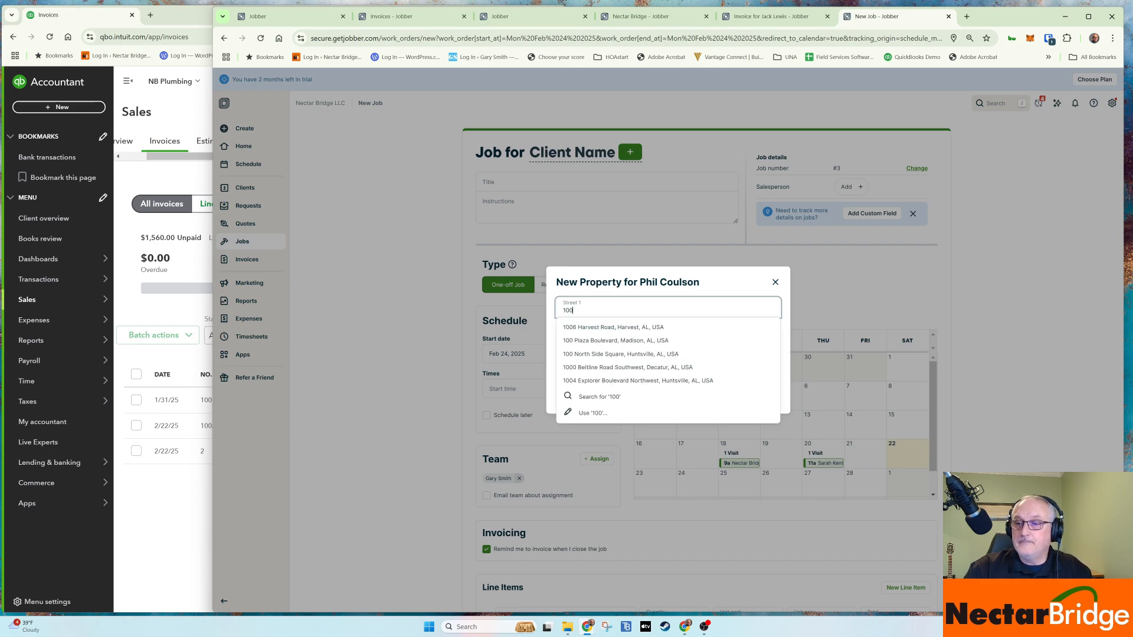
pyautogui.click(624, 342)
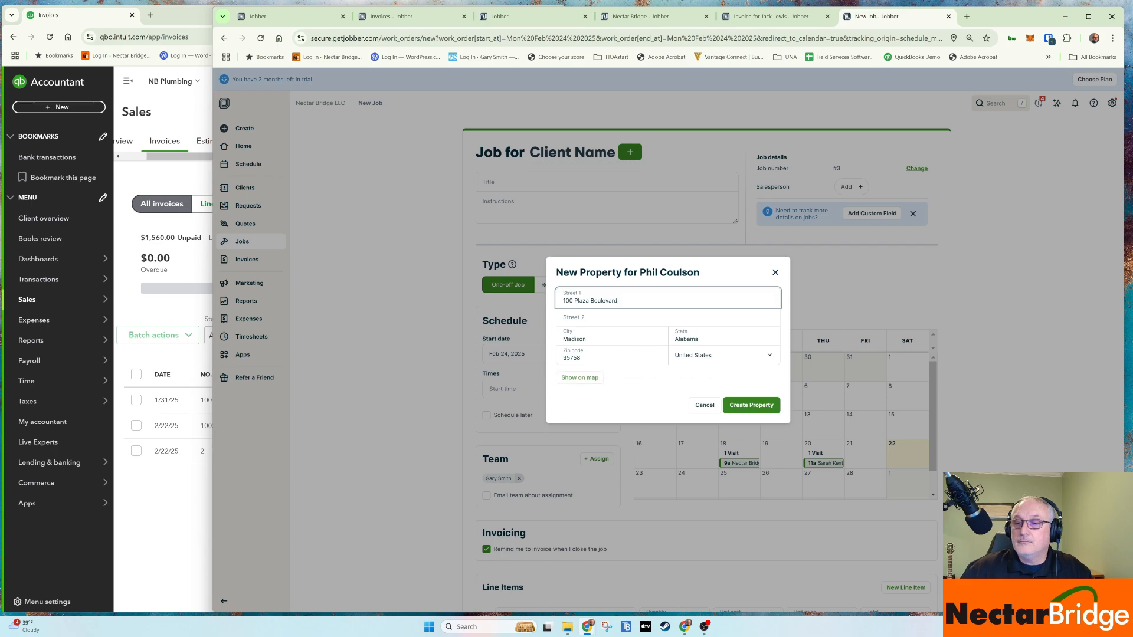
pyautogui.click(753, 407)
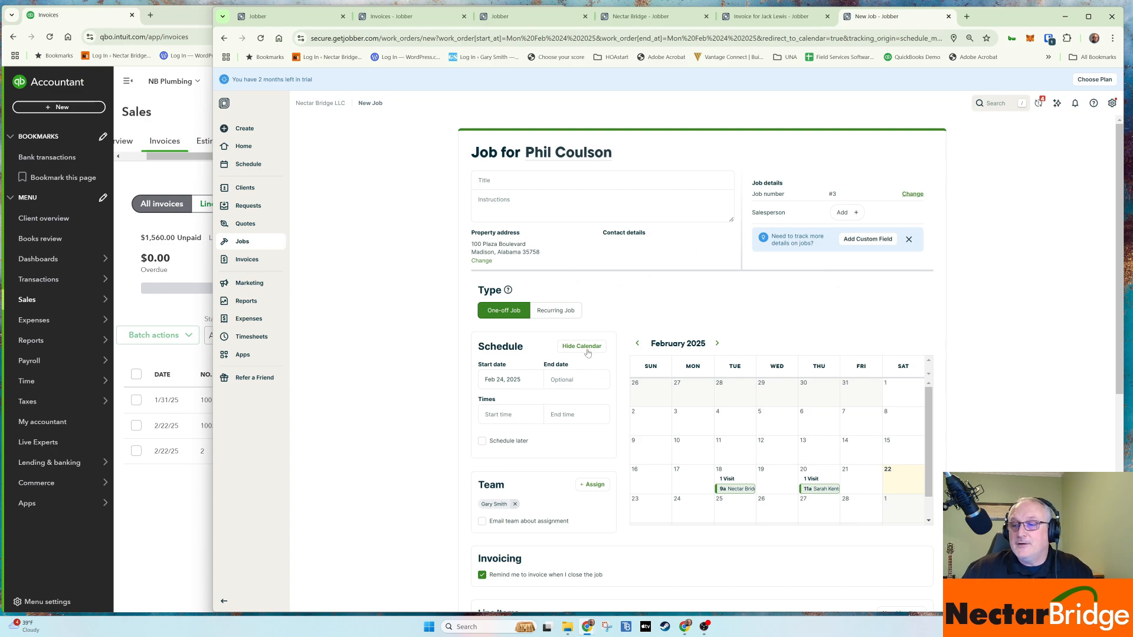
# Schedule the job from 9:00 AM to 11:00 AM and check the team assignment options
pyautogui.scroll(-2, 589, 324)
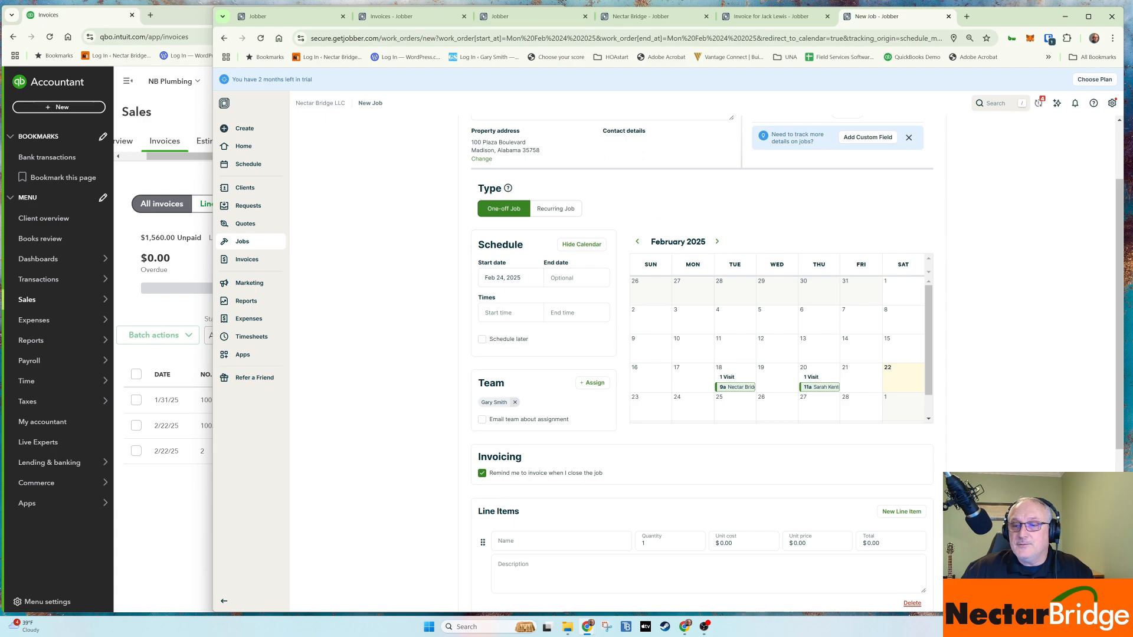
pyautogui.click(511, 313)
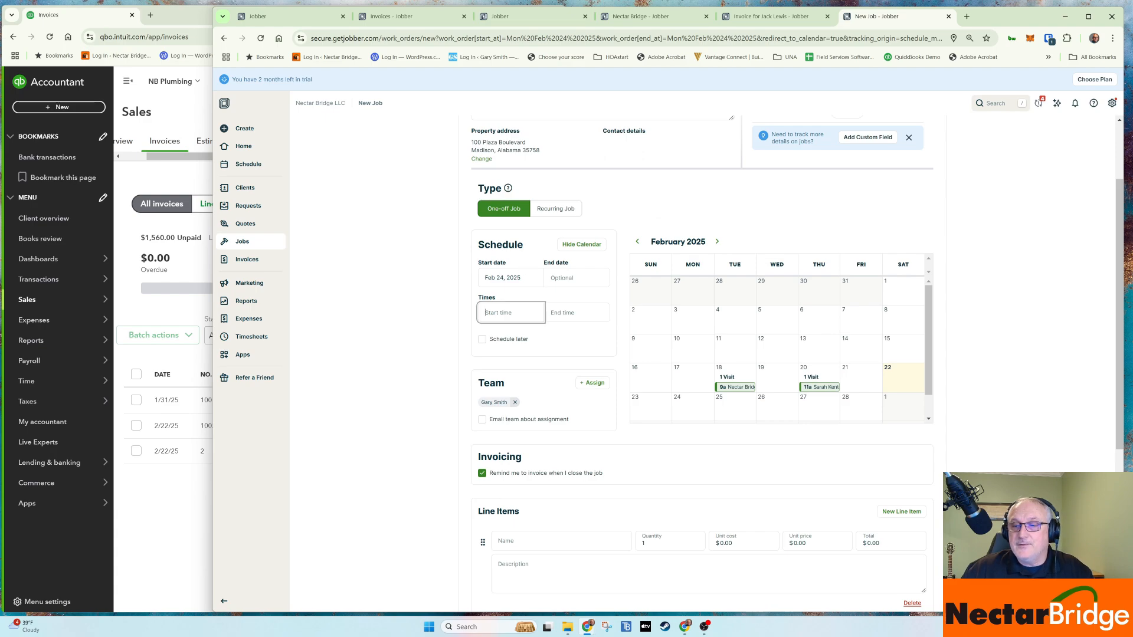
pyautogui.write('9:')
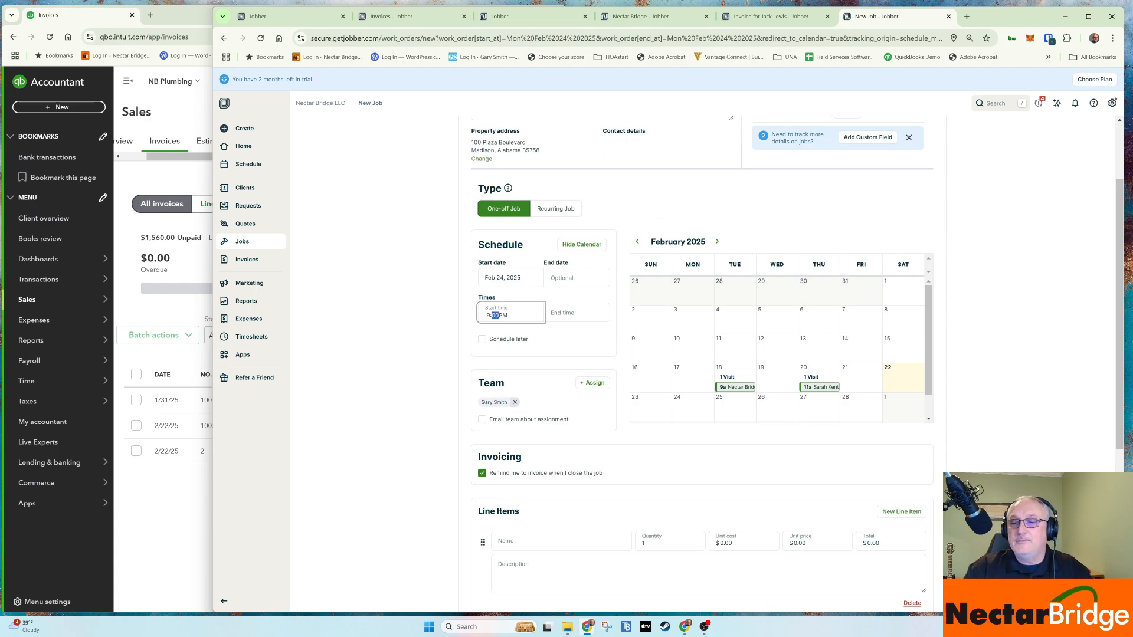
pyautogui.write('00')
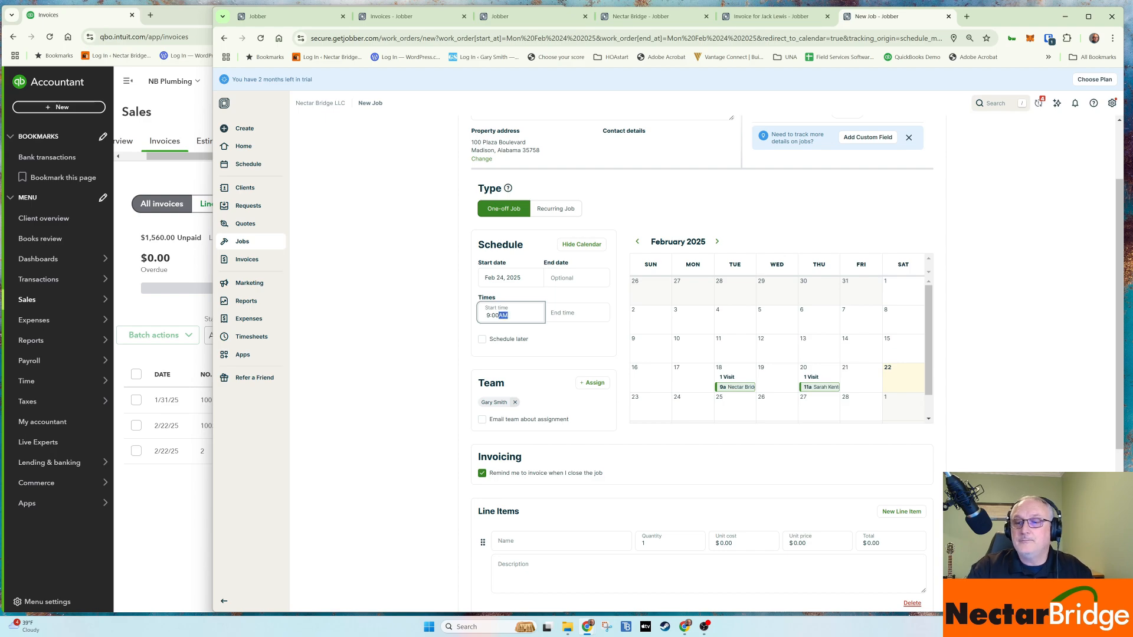
pyautogui.press('Tab')
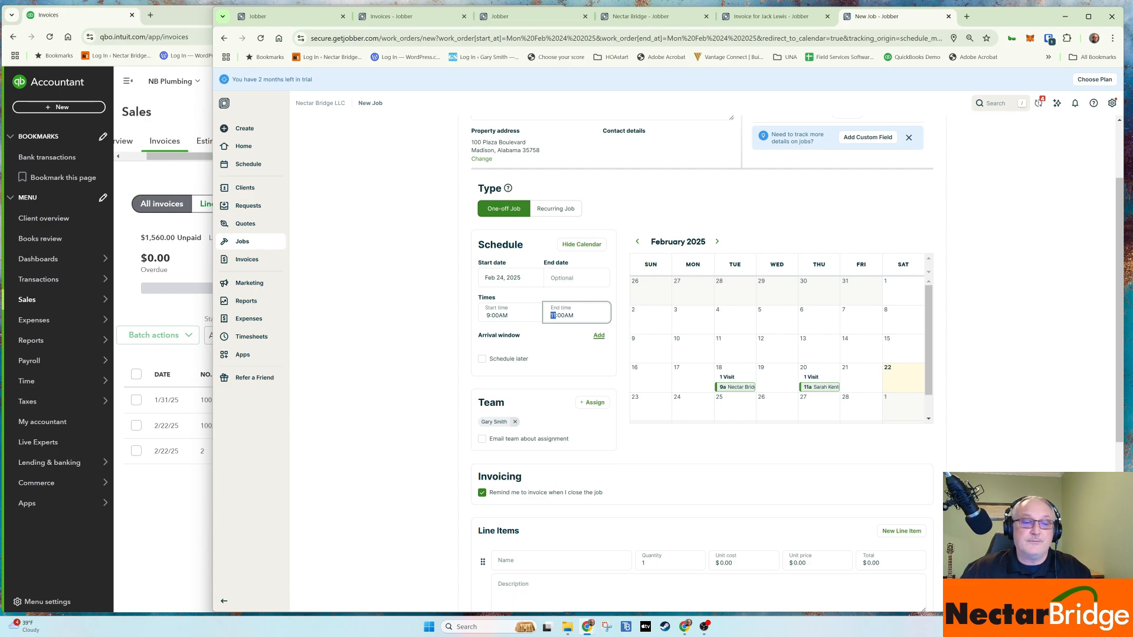
pyautogui.write('11')
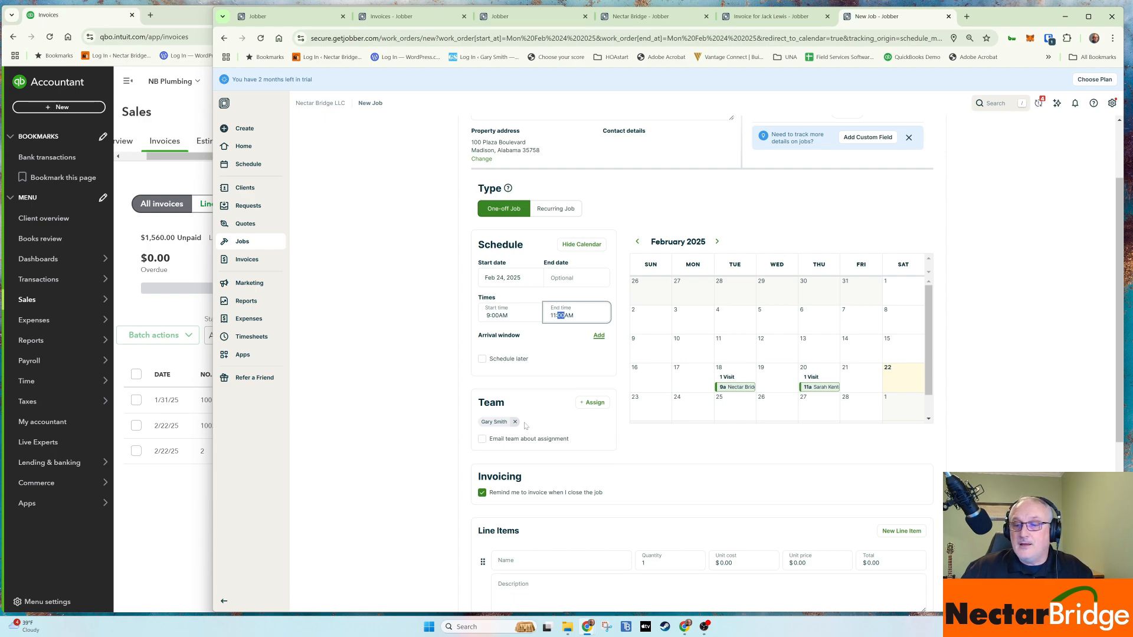
pyautogui.click(591, 402)
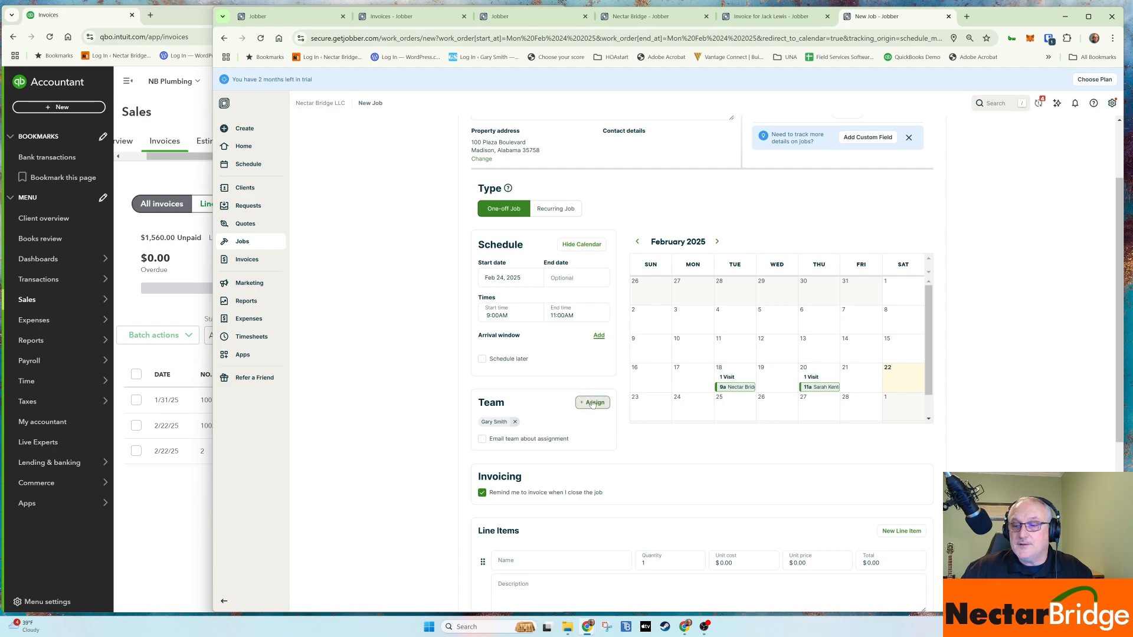
pyautogui.click(561, 387)
# Add the Service Call line item to the new job and save the job
pyautogui.scroll(-4, 583, 453)
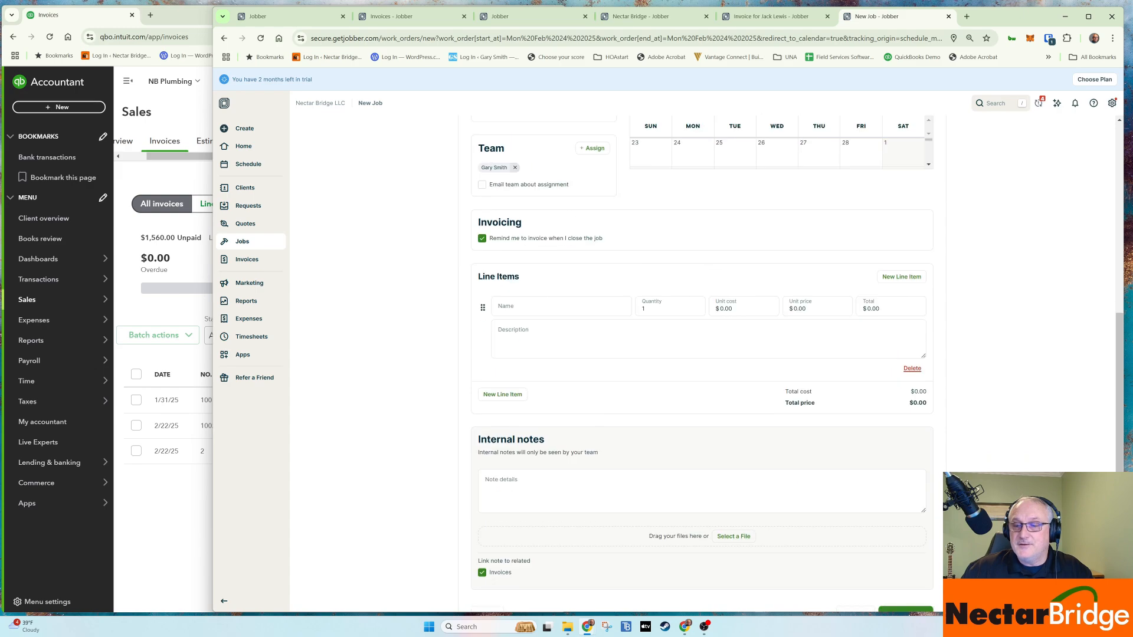
pyautogui.click(590, 307)
pyautogui.write('ser')
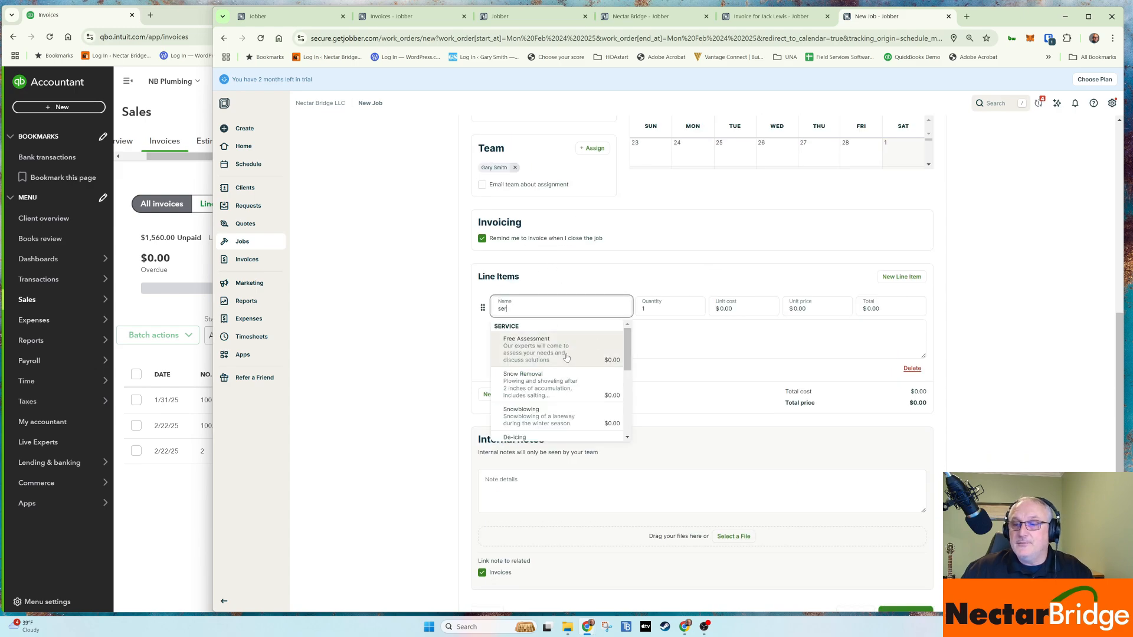
pyautogui.click(531, 347)
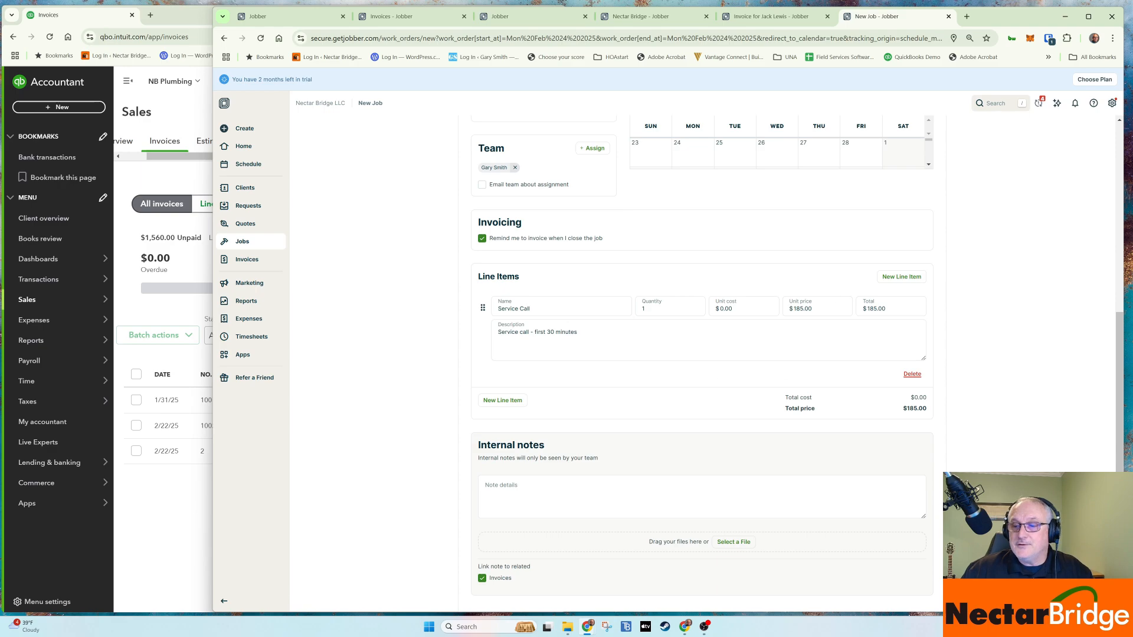
pyautogui.scroll(-1, 655, 360)
pyautogui.click(856, 565)
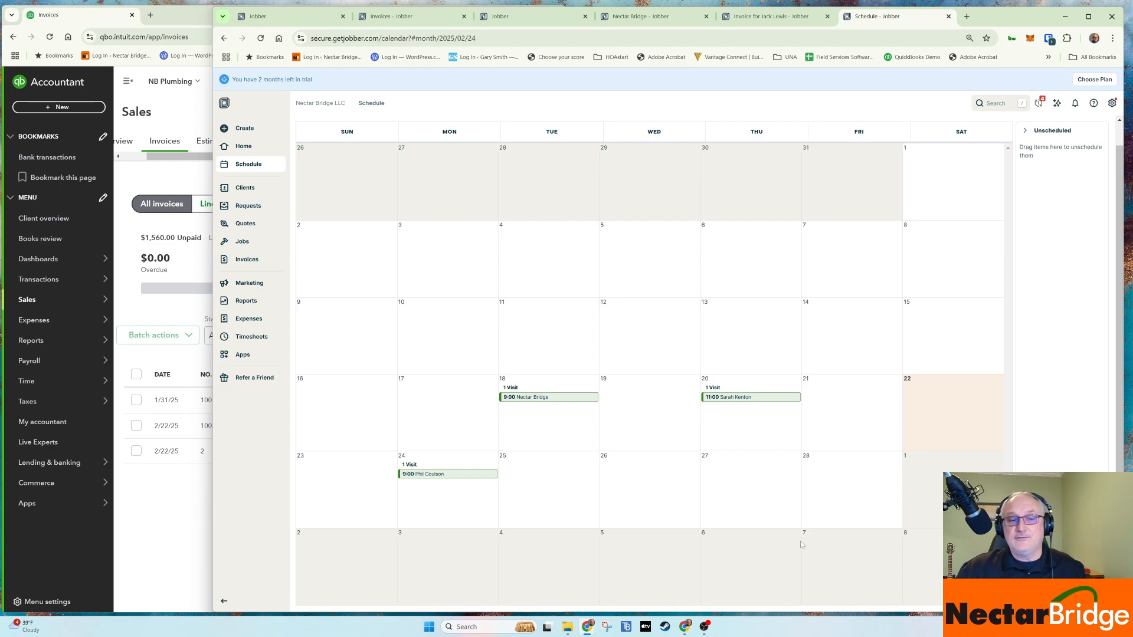
# Open the February 24 visit for editing to review its schedule and line items, and close it without changes
pyautogui.click(435, 475)
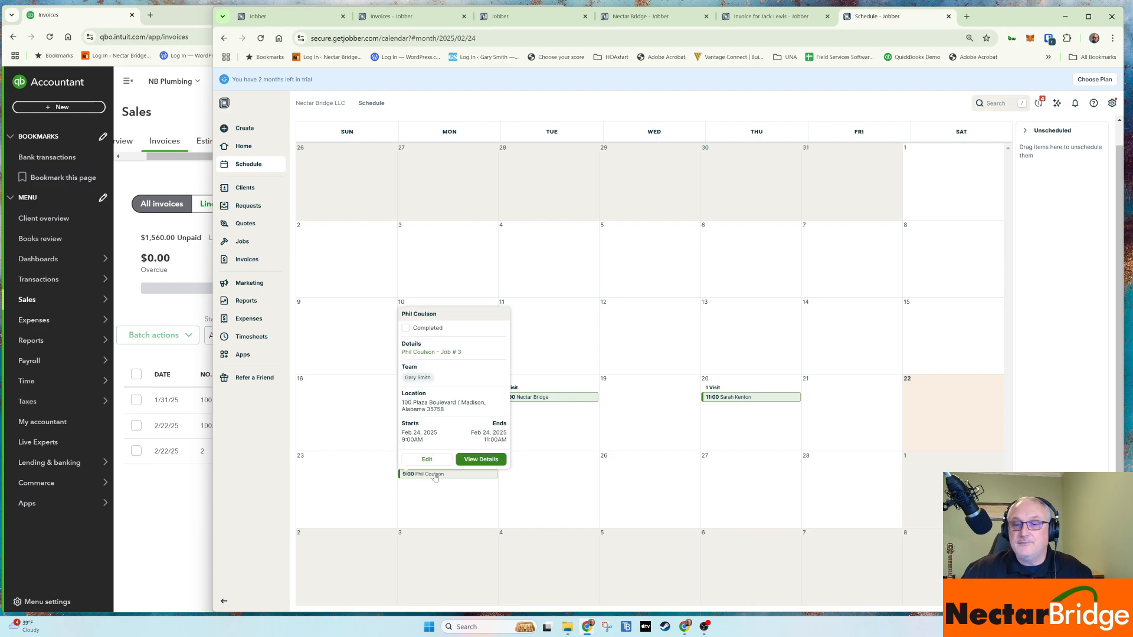
pyautogui.click(427, 459)
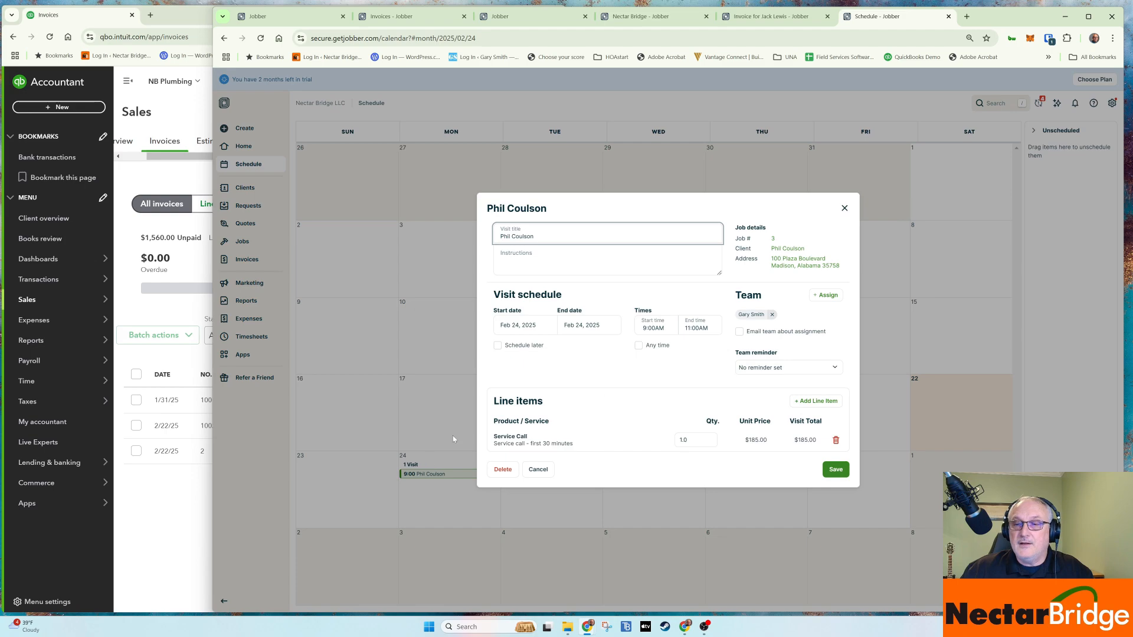
pyautogui.click(845, 208)
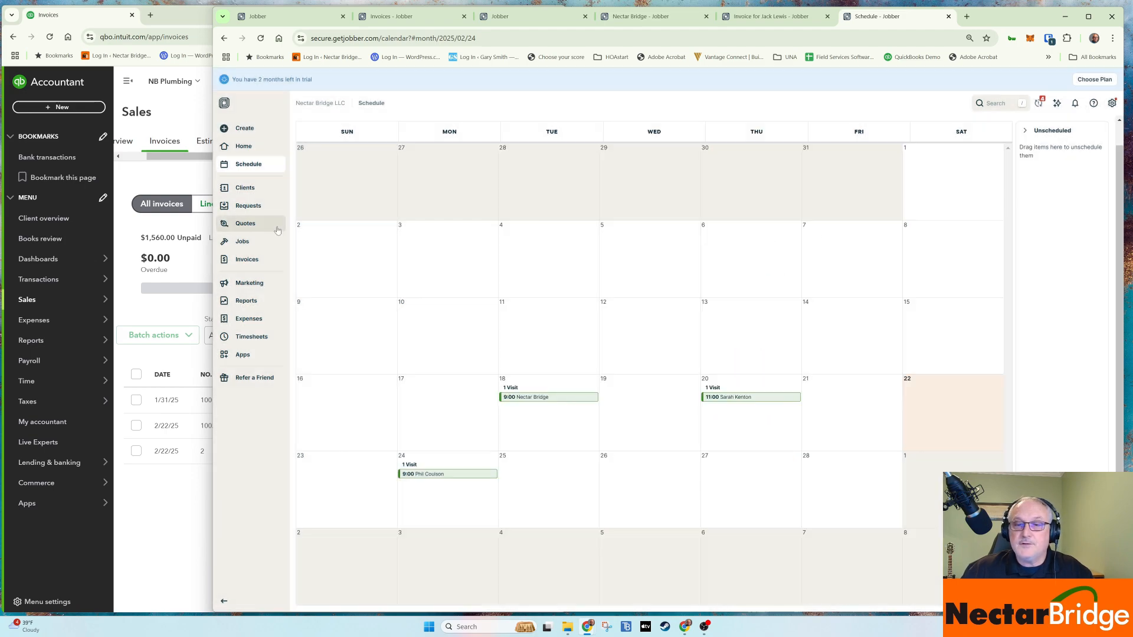
# Open job #3 from the jobs list and add the line item "Rheem Water Heater - electric, 50 gallon"
pyautogui.click(255, 244)
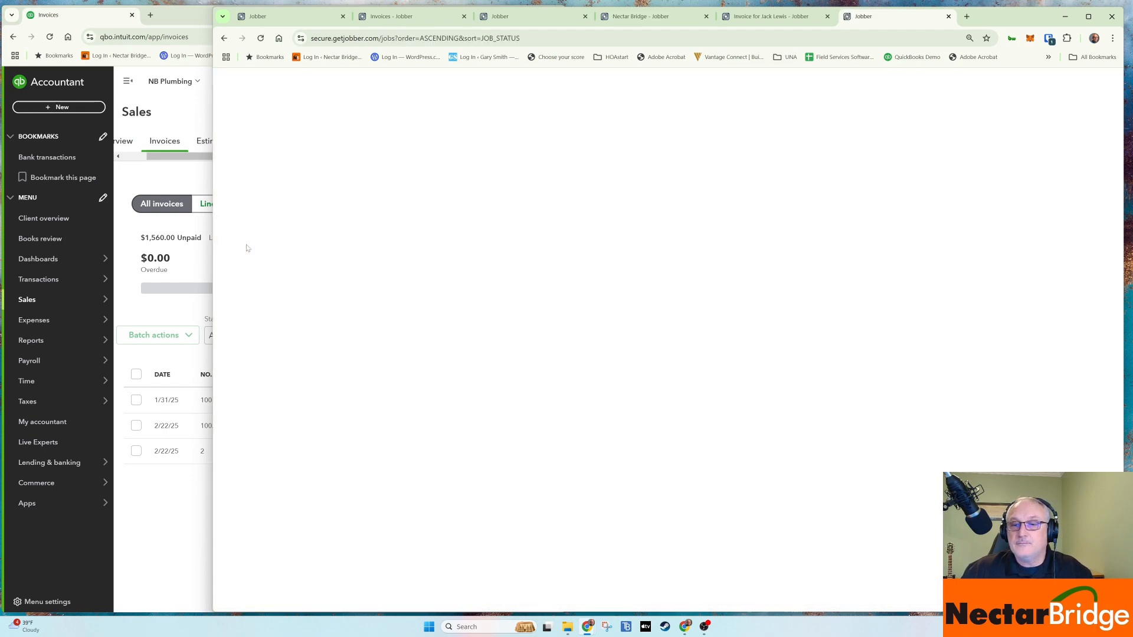
pyautogui.click(339, 355)
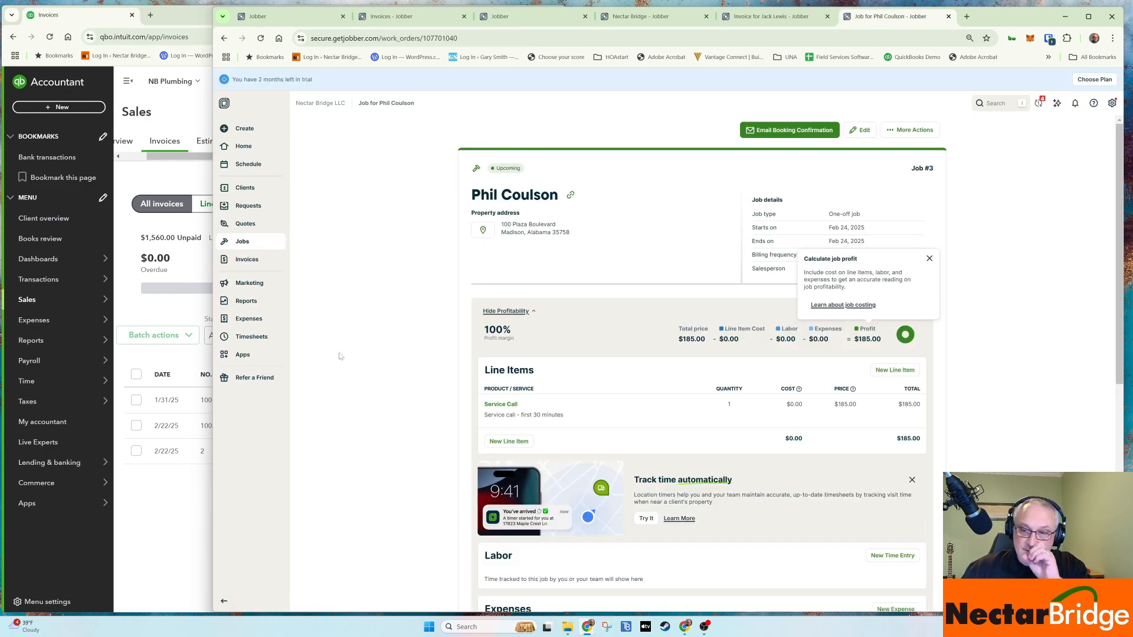
pyautogui.click(512, 440)
pyautogui.write('water')
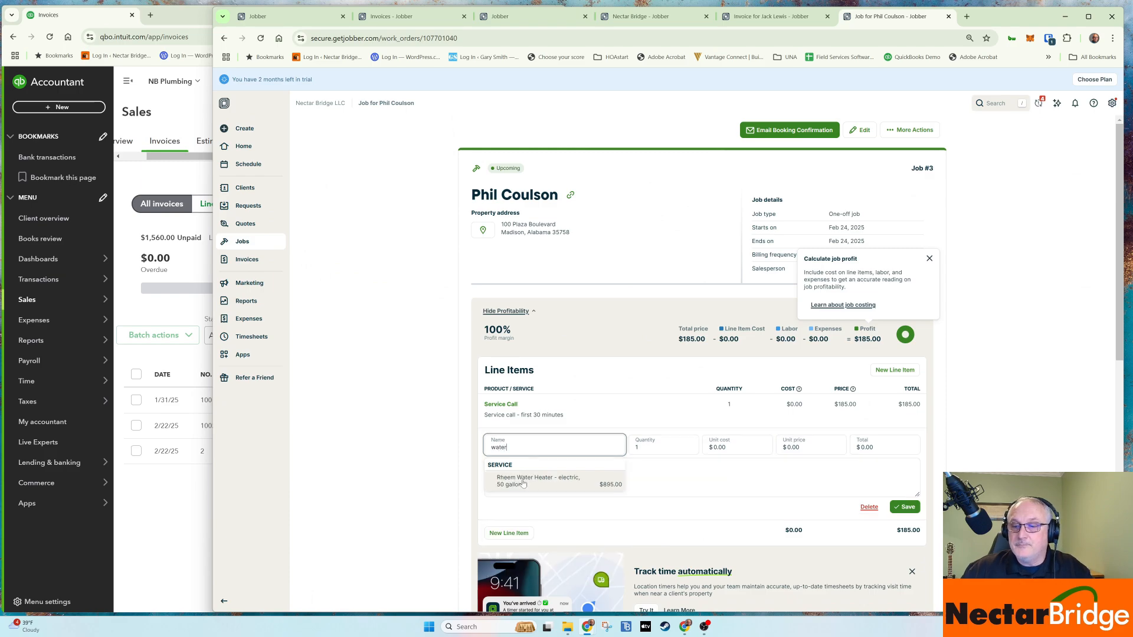
pyautogui.click(522, 481)
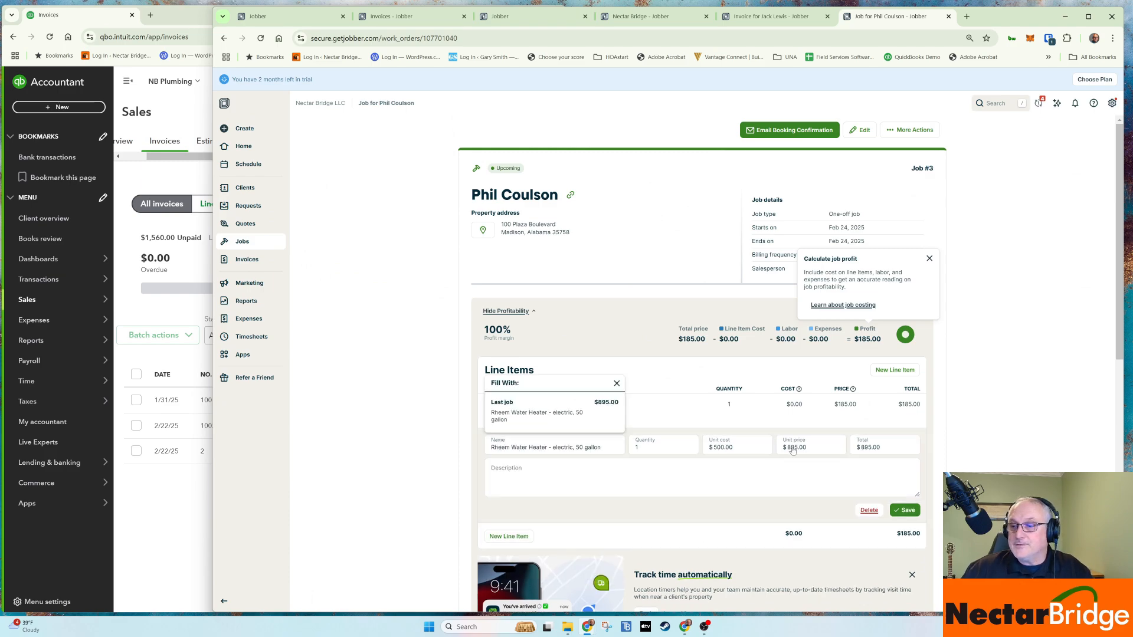
pyautogui.click(909, 511)
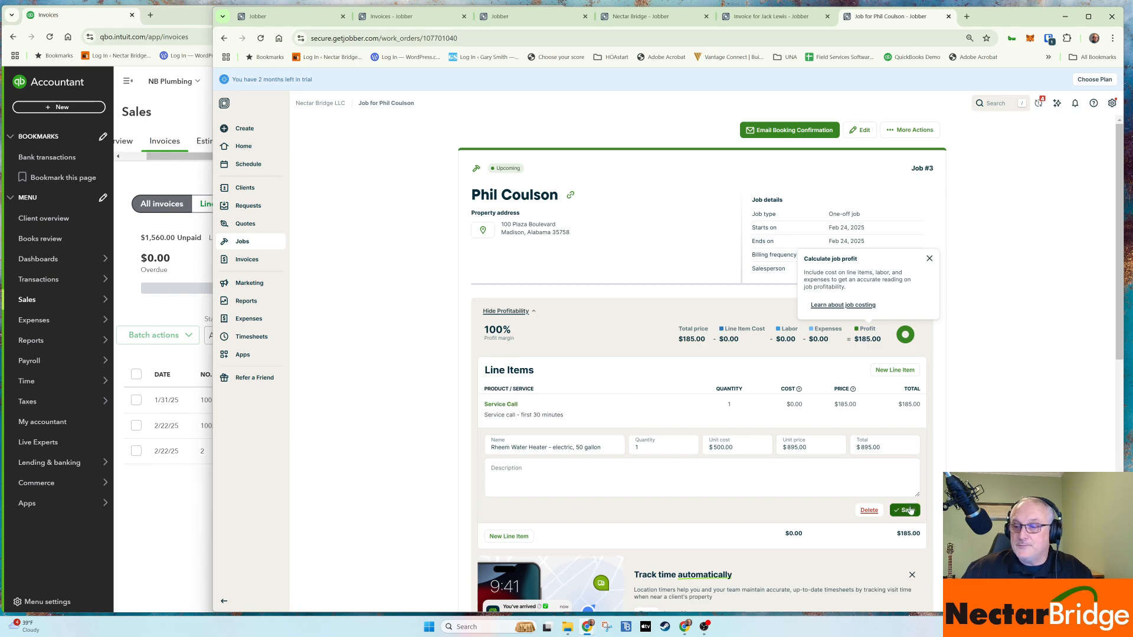
pyautogui.click(907, 509)
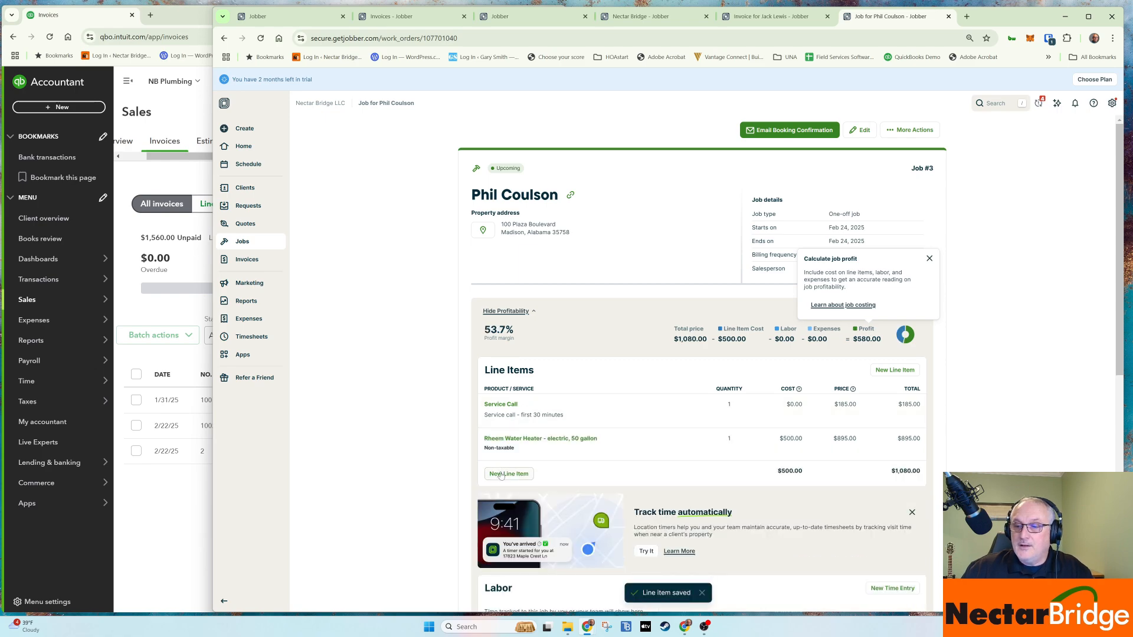
# Add the Labor Hour line item to job #3 with a quantity of 1.5 and save it
pyautogui.click(486, 478)
pyautogui.write('hour')
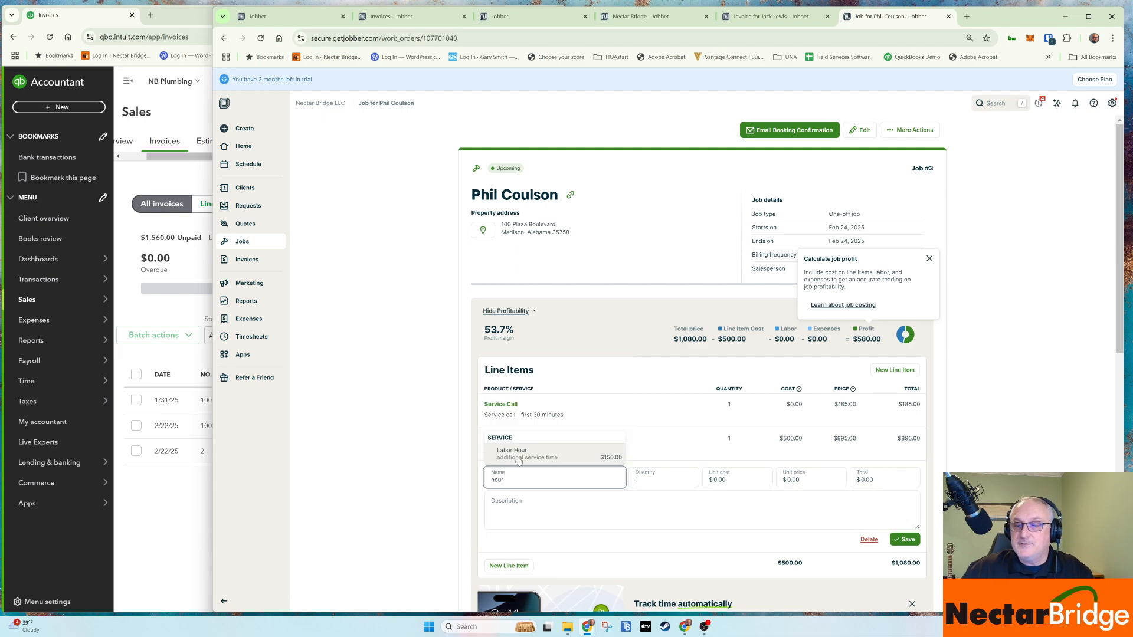
pyautogui.click(518, 455)
pyautogui.click(517, 453)
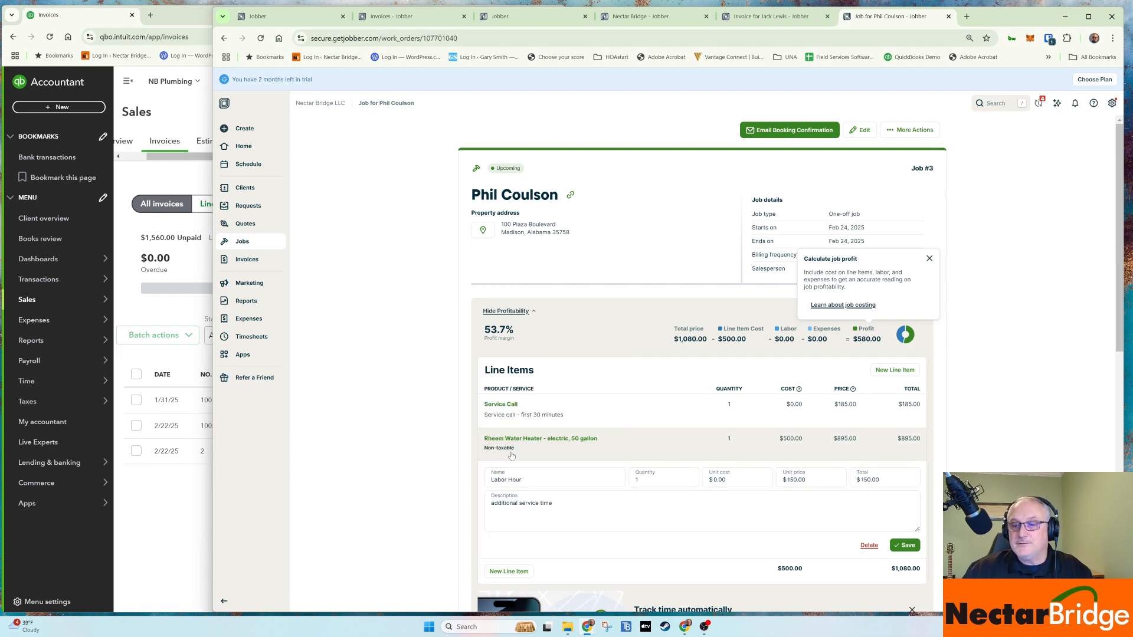
pyautogui.click(638, 479)
pyautogui.write('.5')
pyautogui.press('Tab')
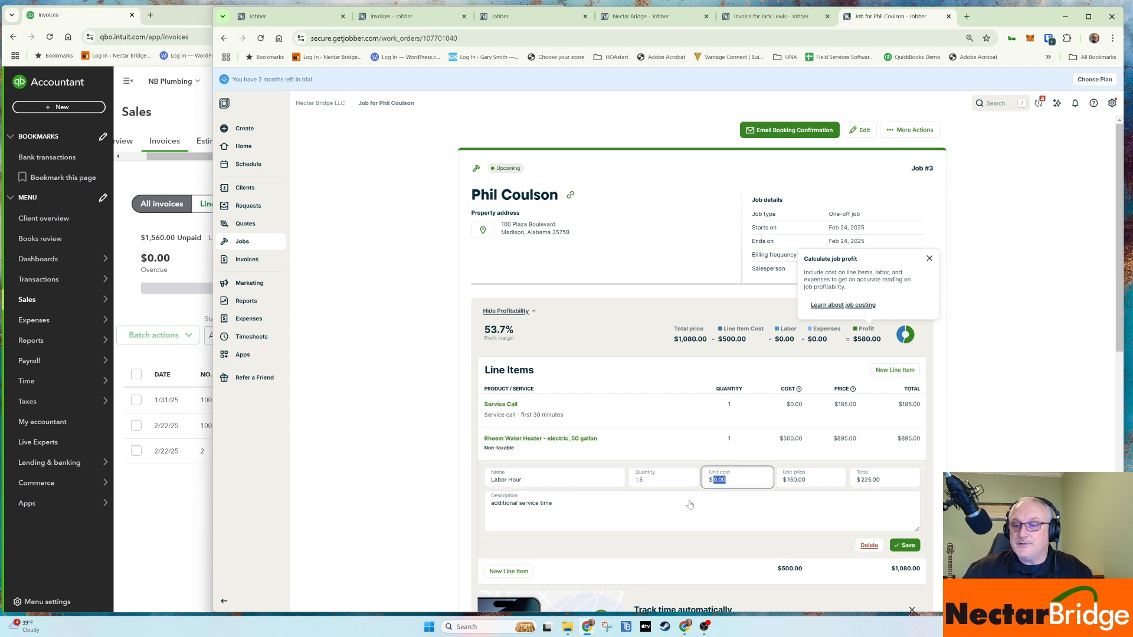
pyautogui.click(912, 548)
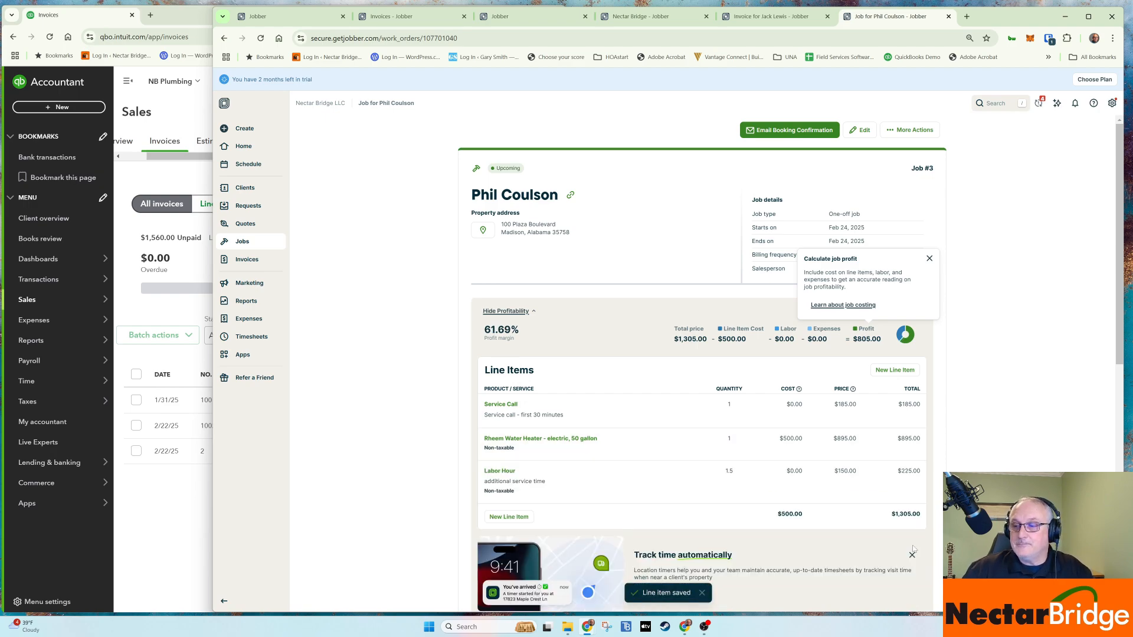
# Review job #3's line items and the invoices list, and generate an invoice from job #3
pyautogui.scroll(-8, 563, 270)
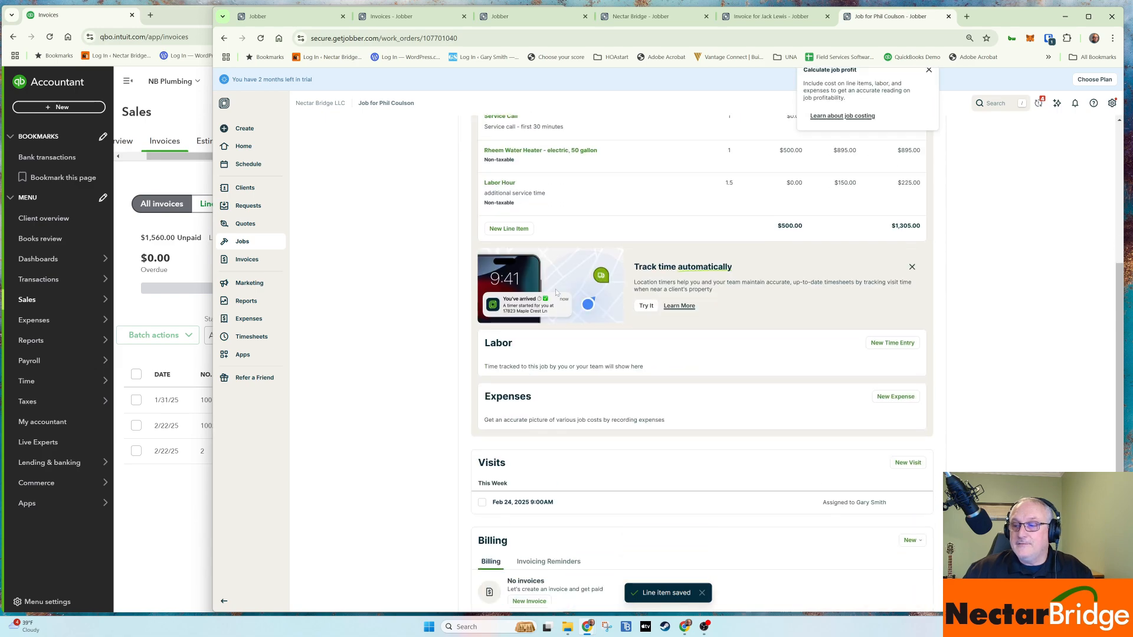
pyautogui.scroll(6, 834, 283)
pyautogui.scroll(2, 835, 283)
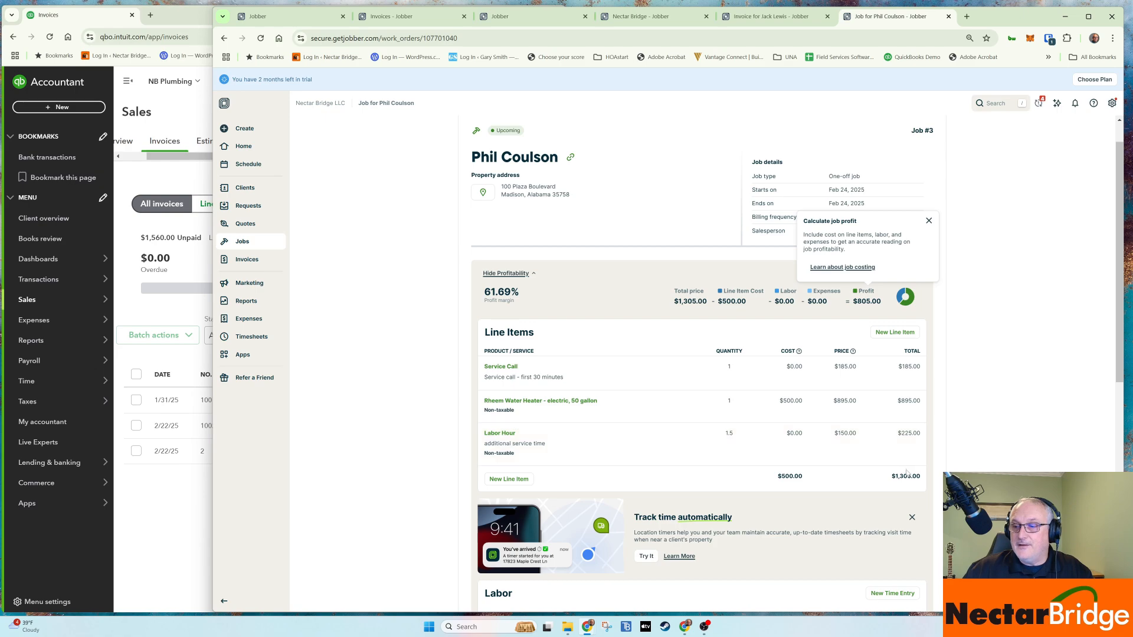
pyautogui.scroll(-3, 905, 366)
pyautogui.scroll(-1, 903, 347)
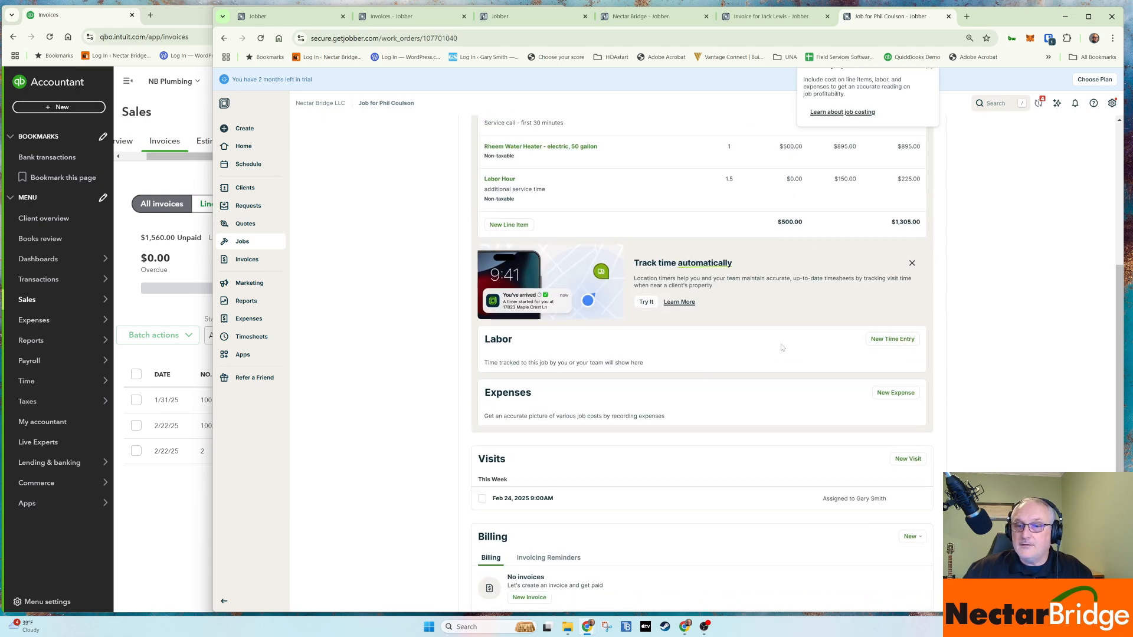
pyautogui.click(244, 259)
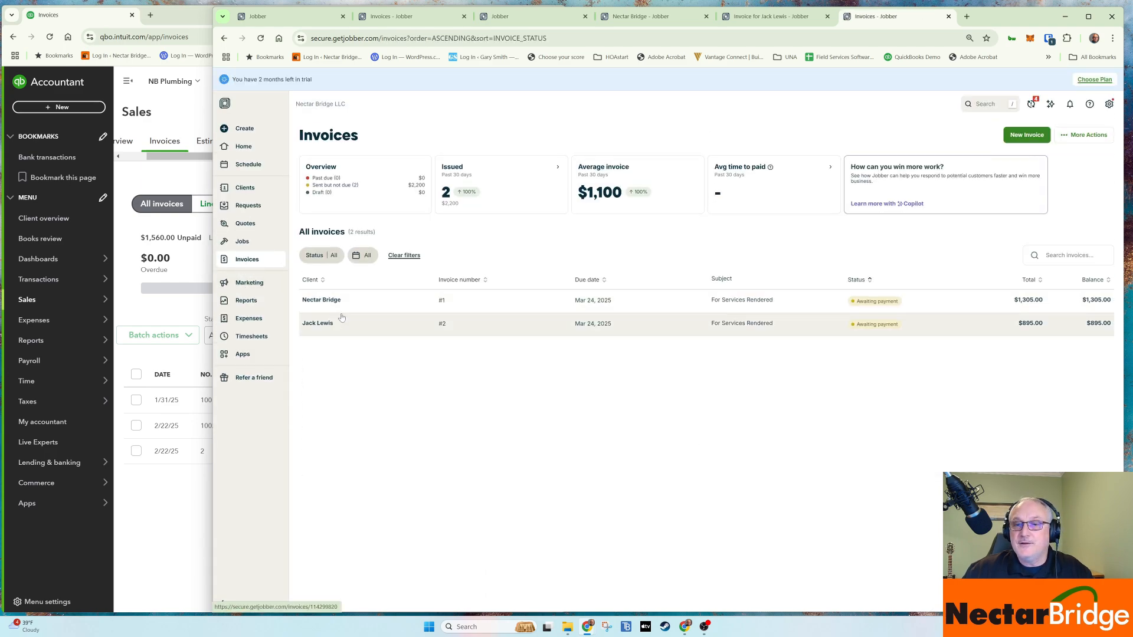
pyautogui.click(242, 241)
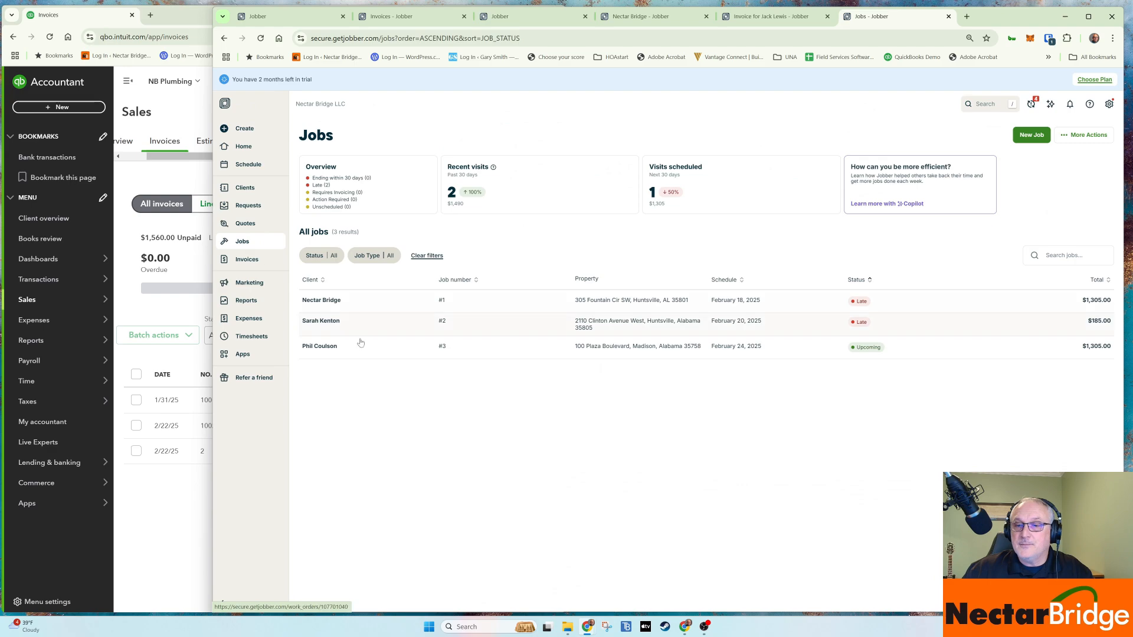
pyautogui.click(322, 347)
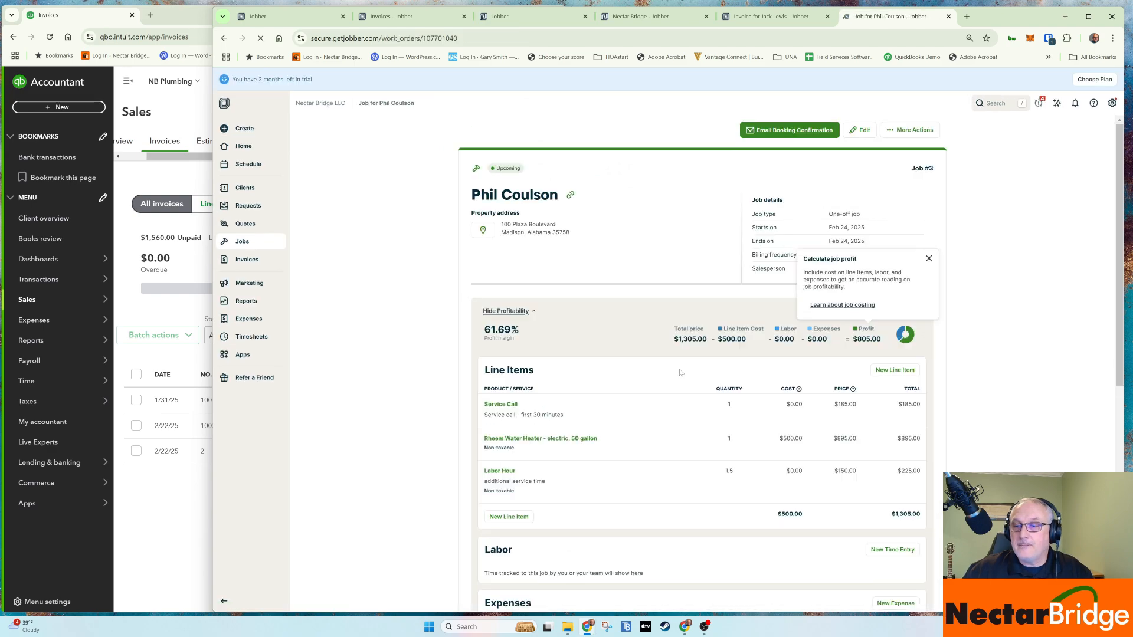
pyautogui.click(911, 130)
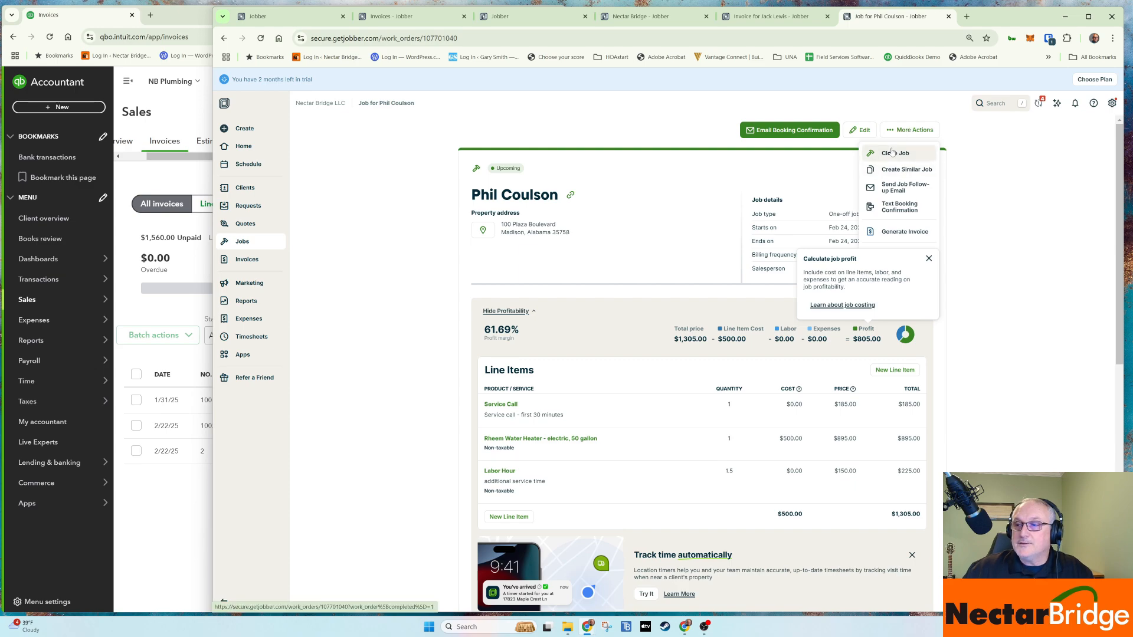
pyautogui.click(897, 233)
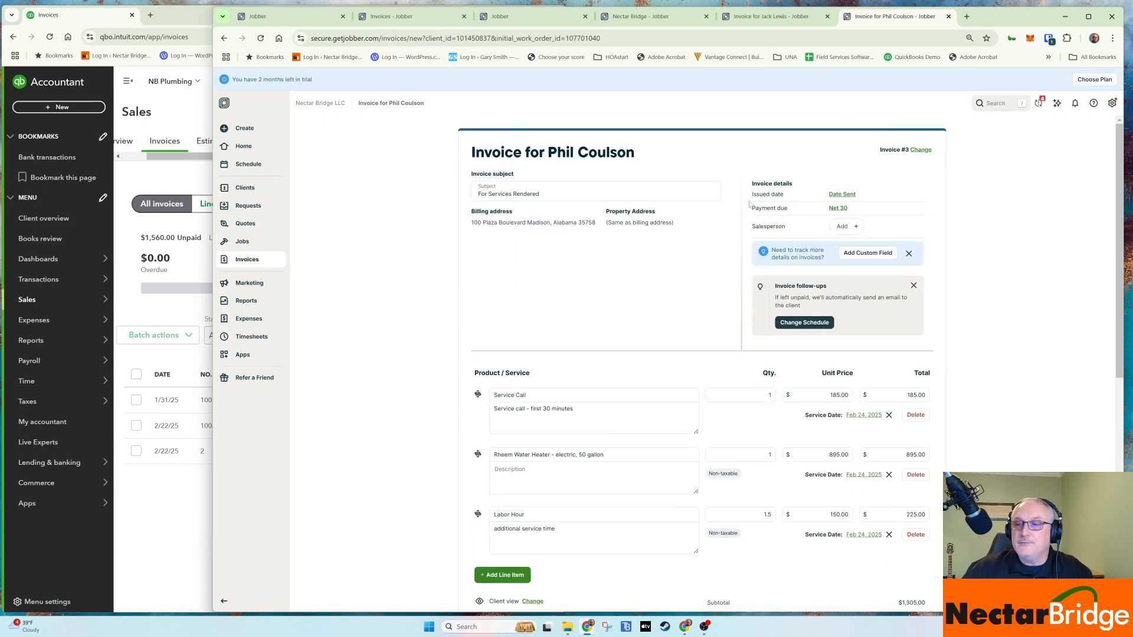
# Review the new invoice's line items and save it with the option to send it as an email
pyautogui.scroll(-3, 564, 271)
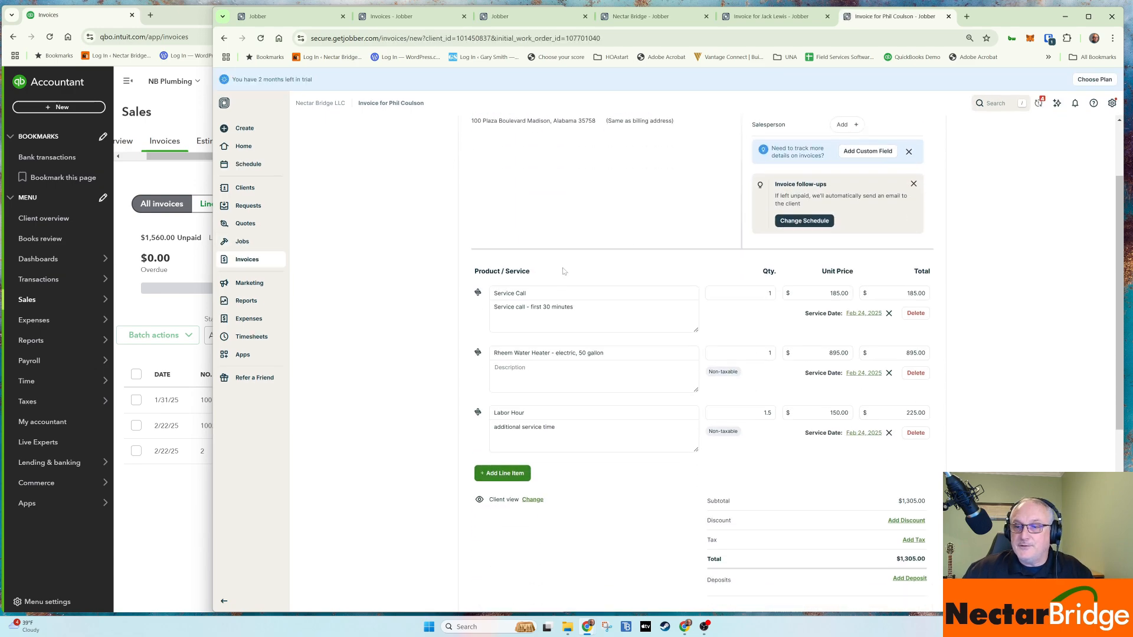
pyautogui.scroll(-3, 563, 460)
pyautogui.scroll(5, 573, 425)
pyautogui.scroll(-10, 579, 397)
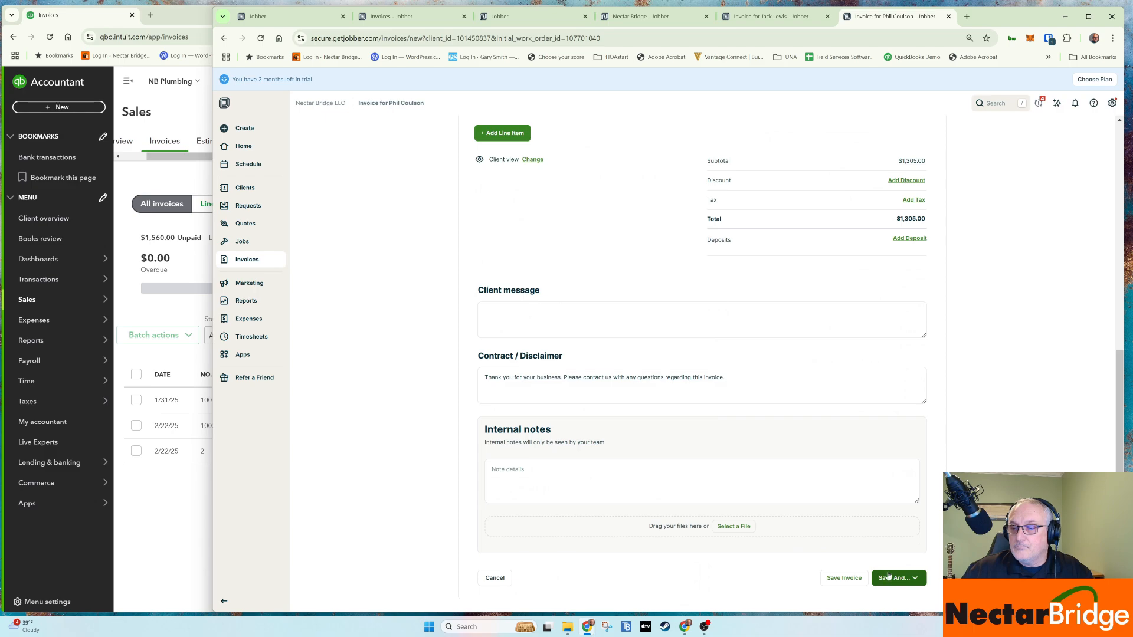
pyautogui.click(915, 578)
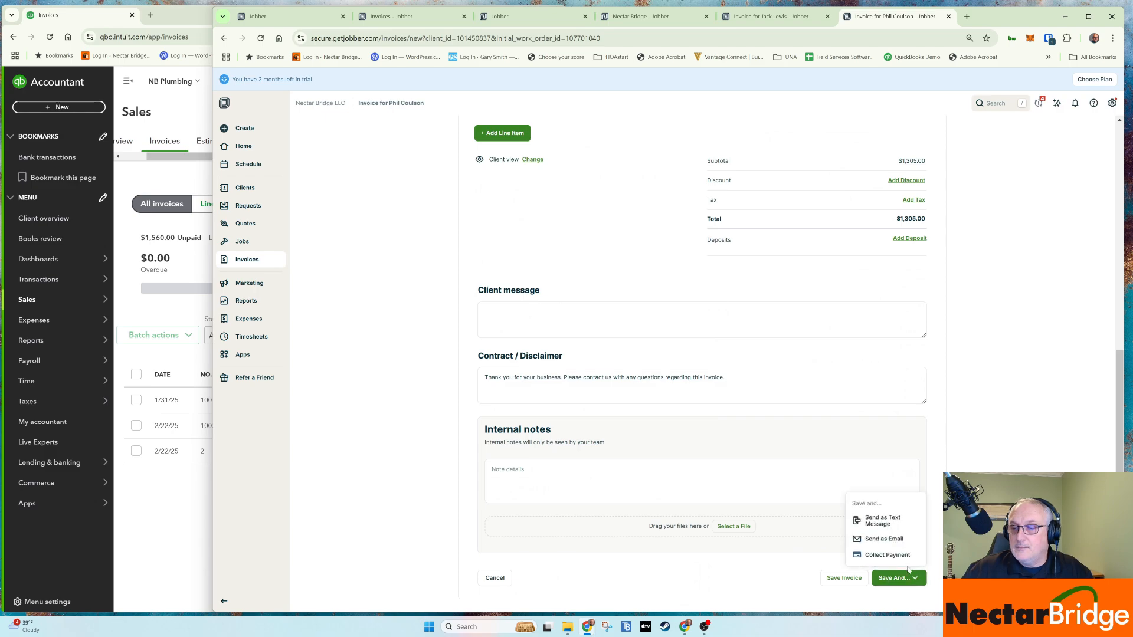
pyautogui.click(882, 539)
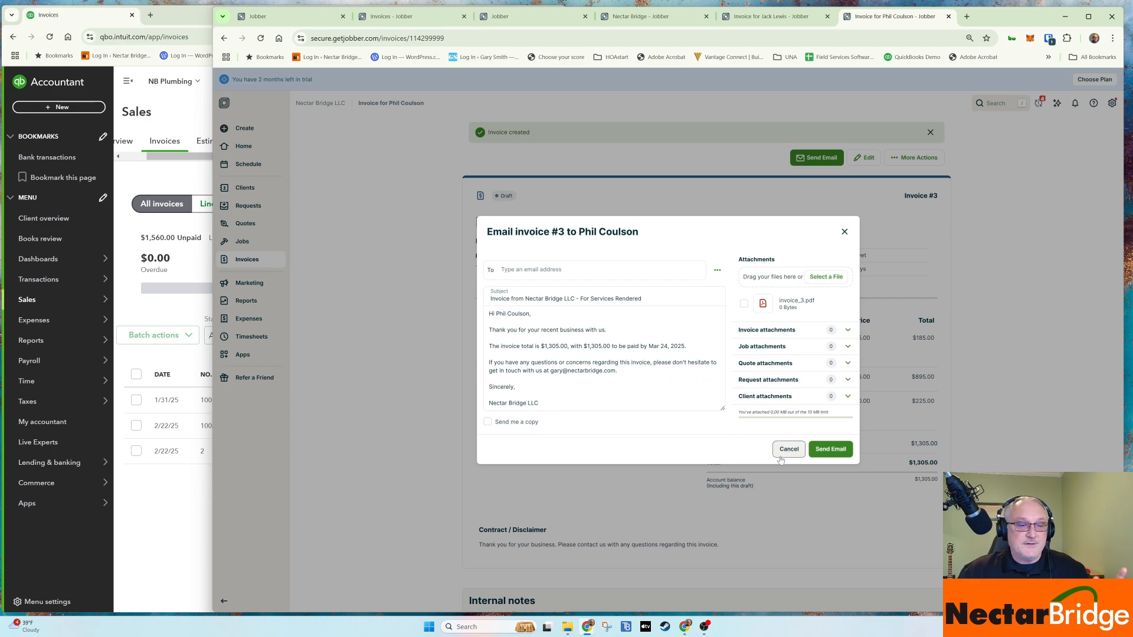
# Enter the client's email address as the recipient and send invoice #3
pyautogui.click(831, 449)
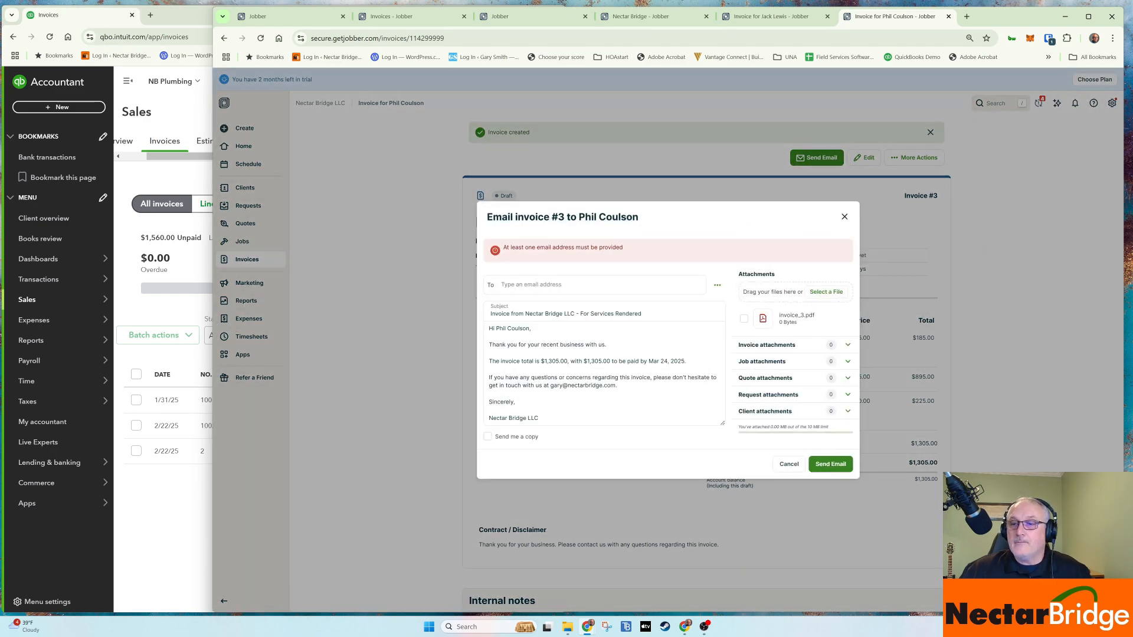
pyautogui.click(590, 294)
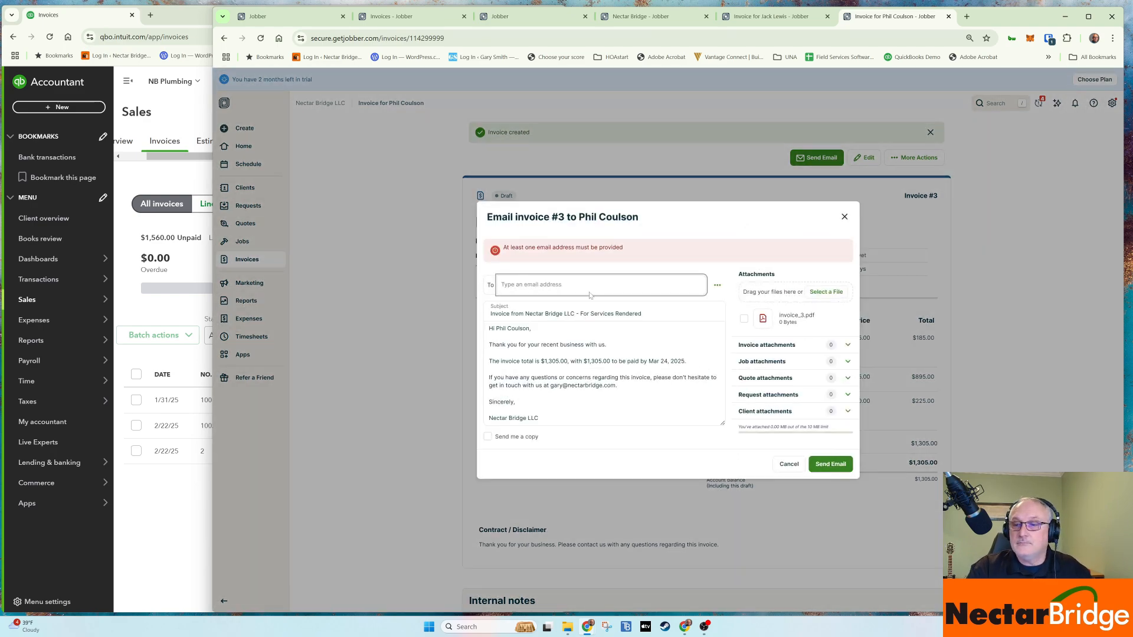
pyautogui.write('phil@examp')
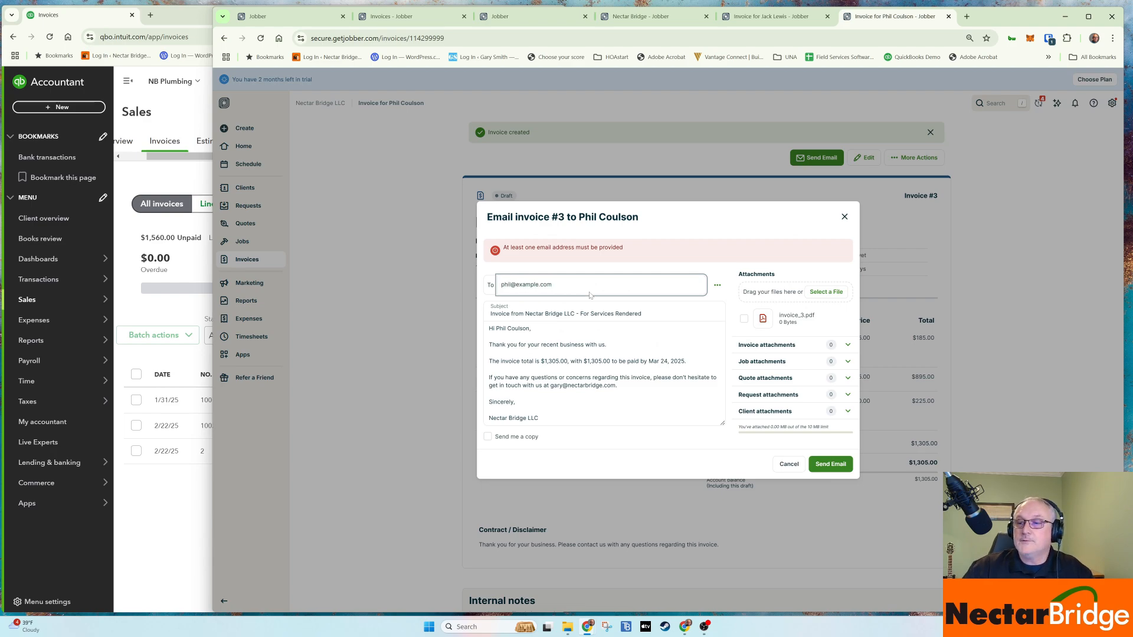
pyautogui.write('le.com')
pyautogui.click(830, 465)
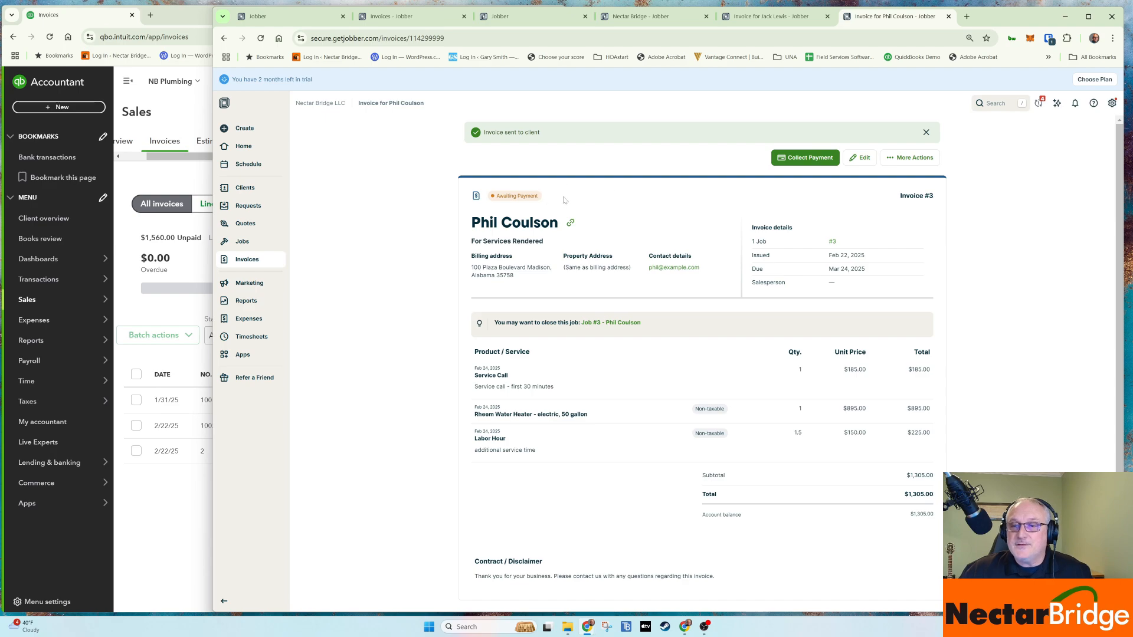
# Check the invoices list in QuickBooks Online, and open the QuickBooks integration's sync activity from Jobber's app alerts
pyautogui.click(201, 397)
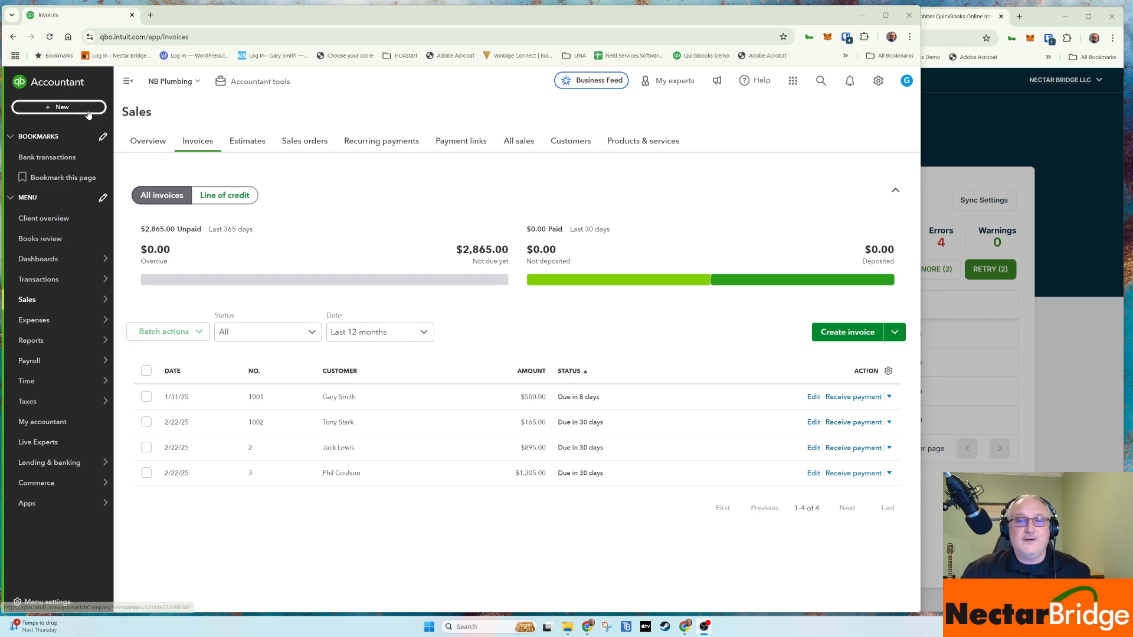
pyautogui.click(941, 123)
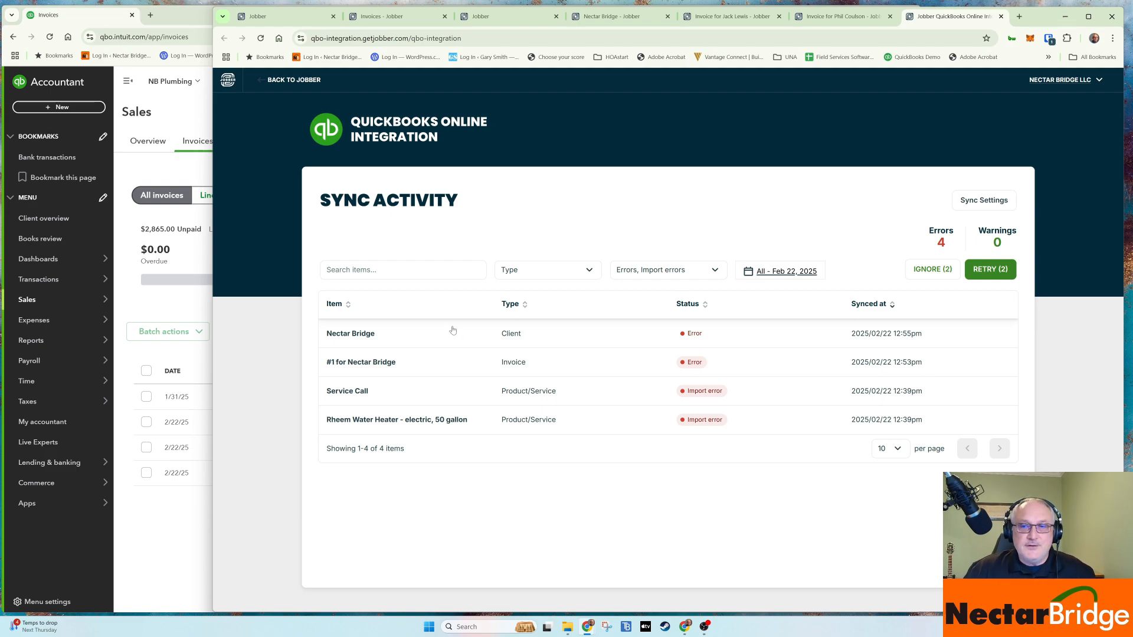
pyautogui.click(315, 87)
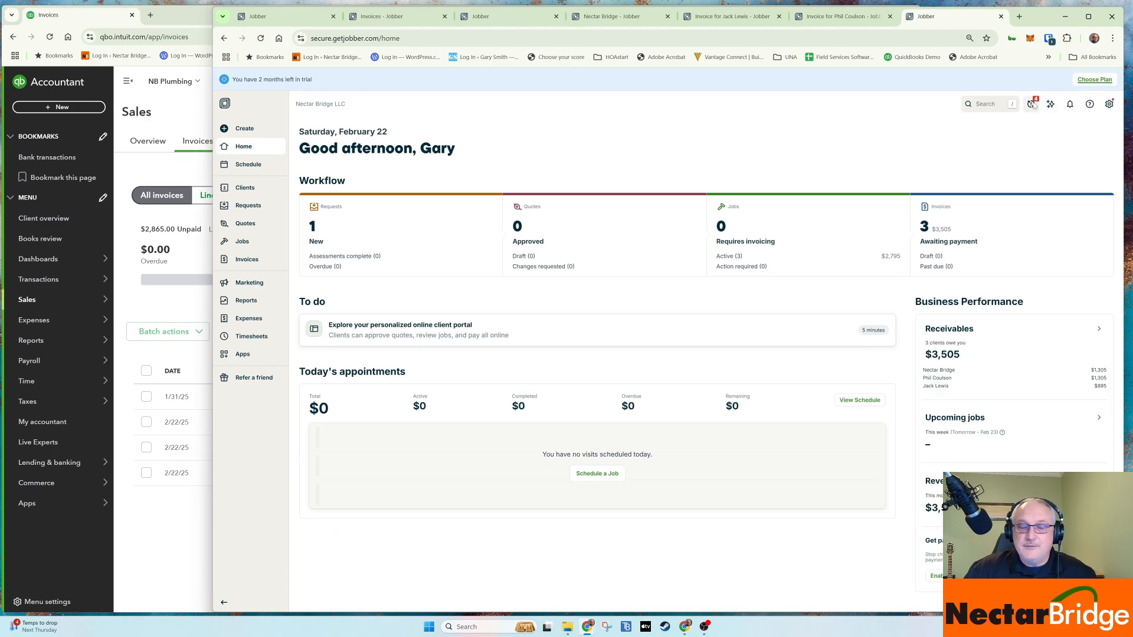
pyautogui.click(1032, 105)
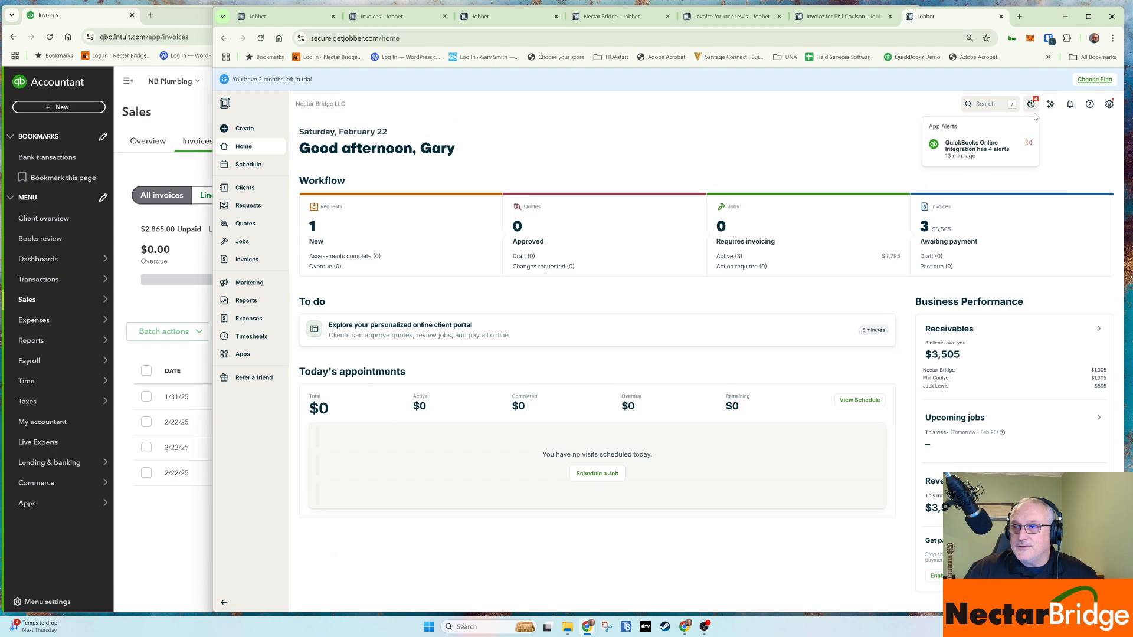
pyautogui.click(989, 139)
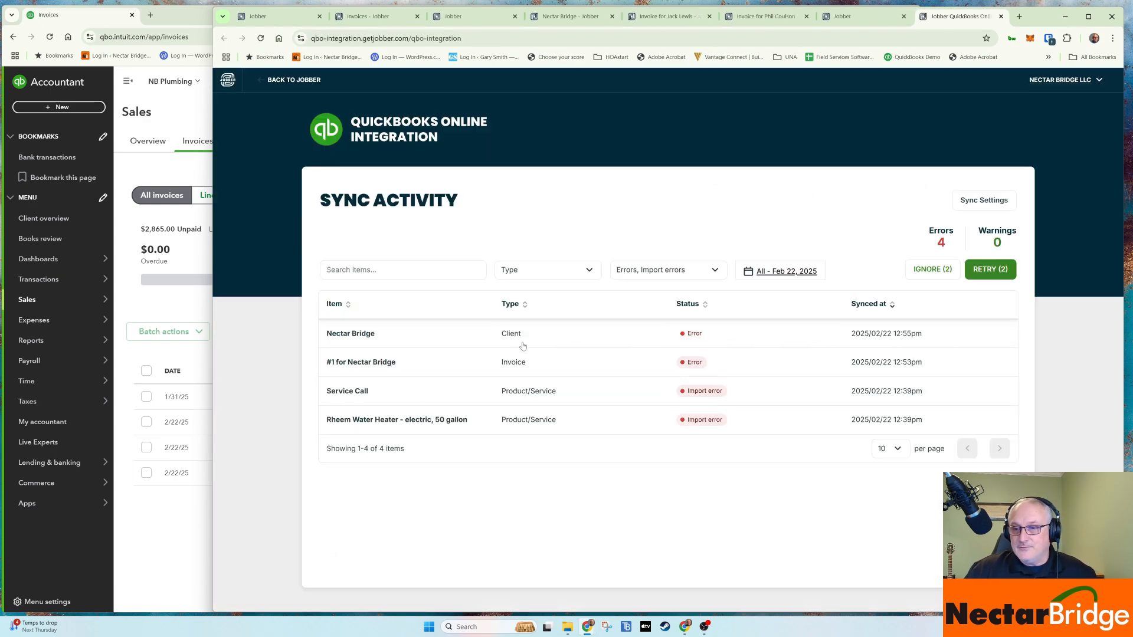
# Ignore the sync errors for the Nectar Bridge client and its invoice #1
pyautogui.click(410, 335)
pyautogui.click(733, 451)
pyautogui.click(438, 332)
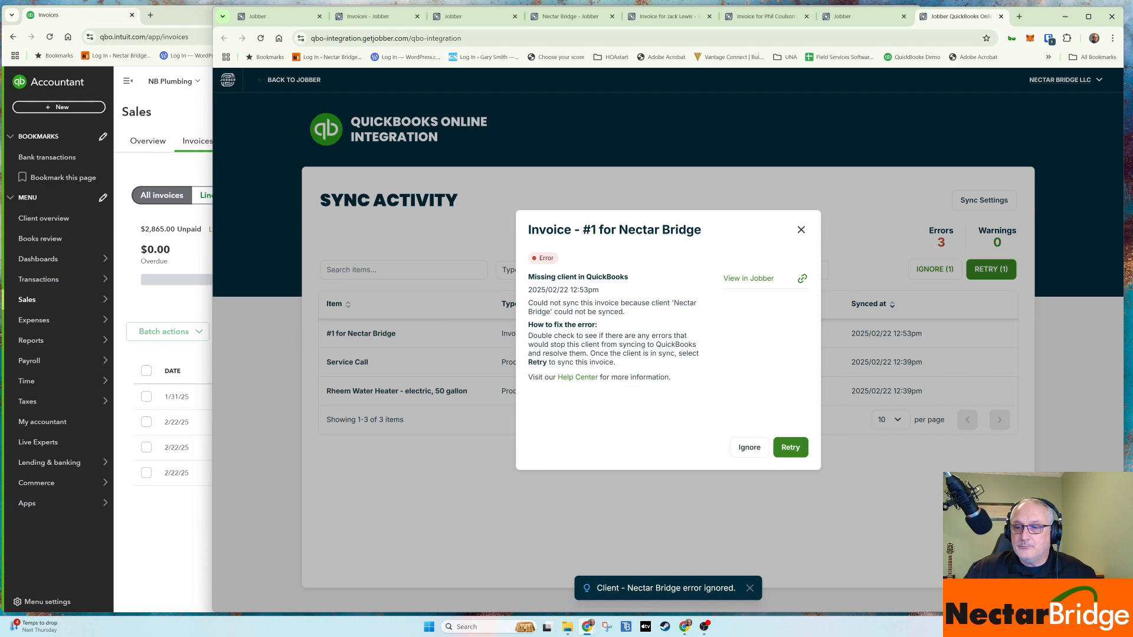
pyautogui.click(749, 448)
# Choose not to import the Service Call and "Rheem Water Heater - electric, 50 gallon" products that have import errors
pyautogui.click(415, 333)
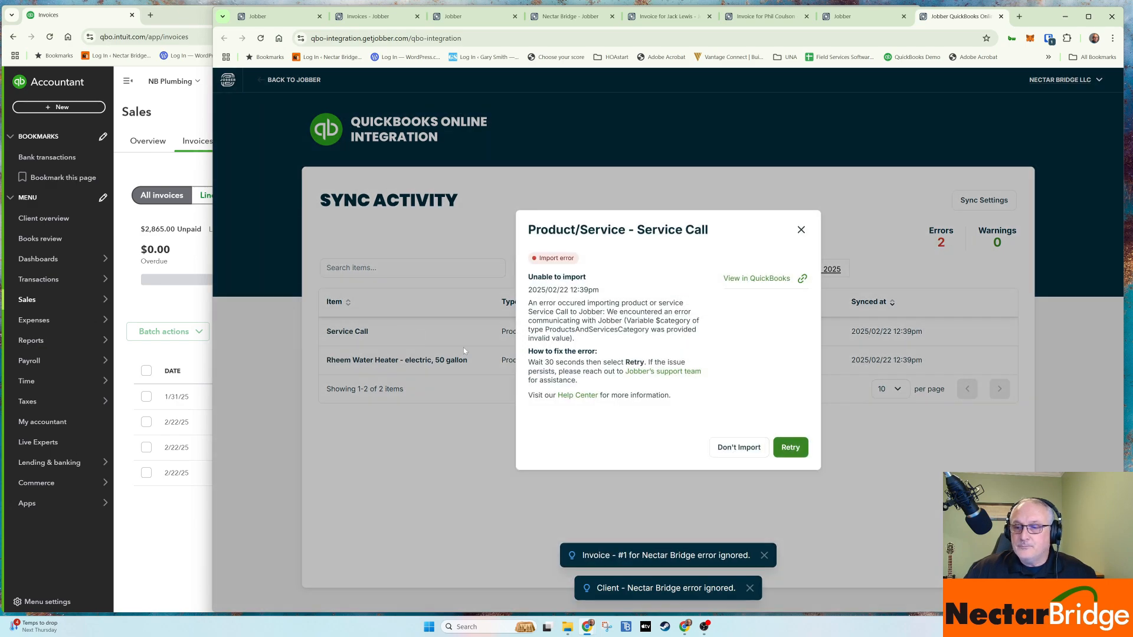
pyautogui.click(724, 452)
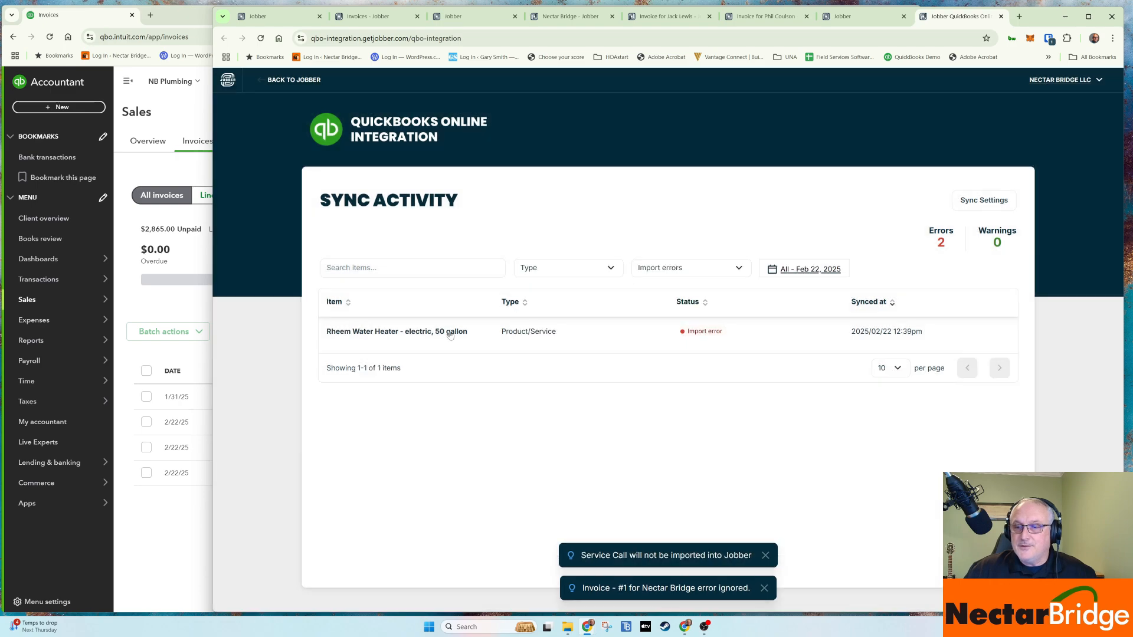
pyautogui.click(435, 334)
pyautogui.click(730, 452)
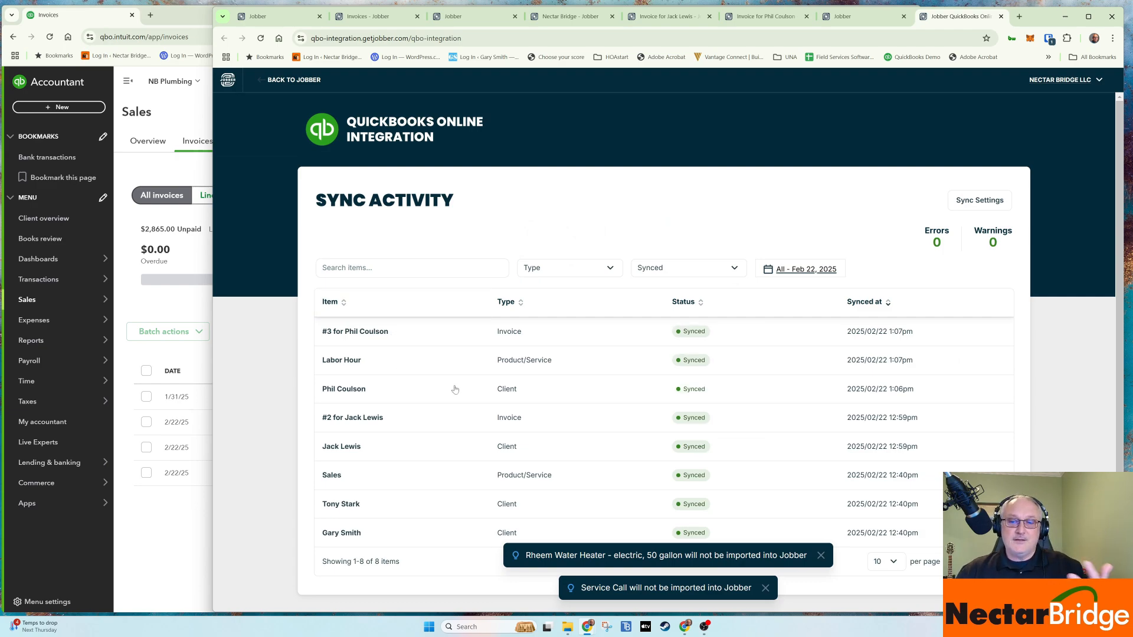
# Review the synced items and compare Jobber's invoices list with the invoices list in QuickBooks Online
pyautogui.scroll(-1, 445, 435)
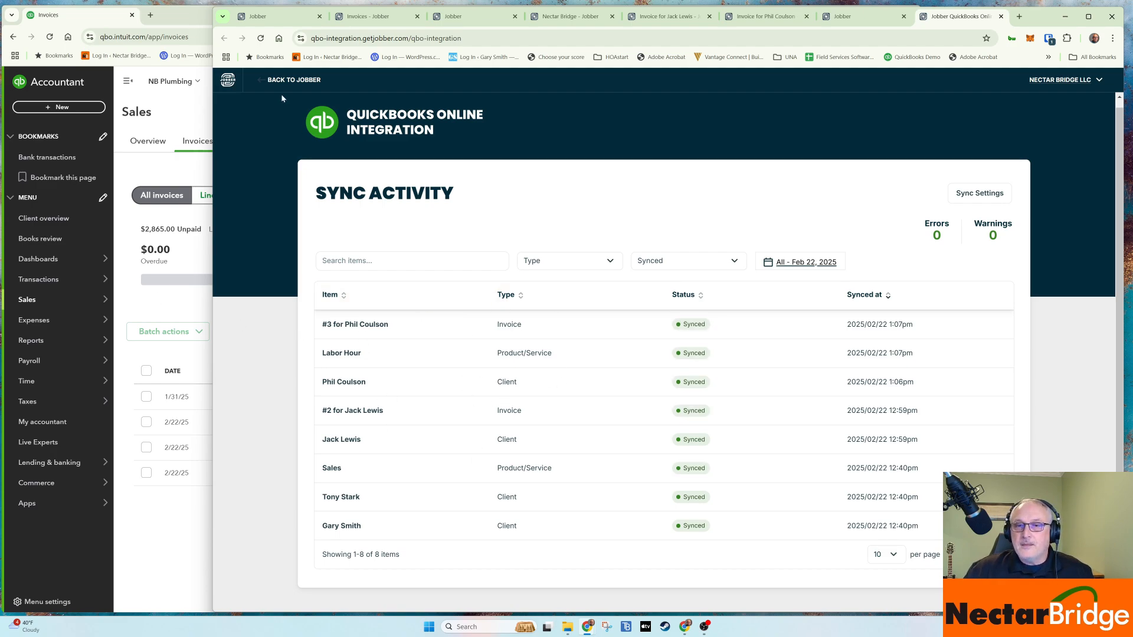
pyautogui.click(290, 80)
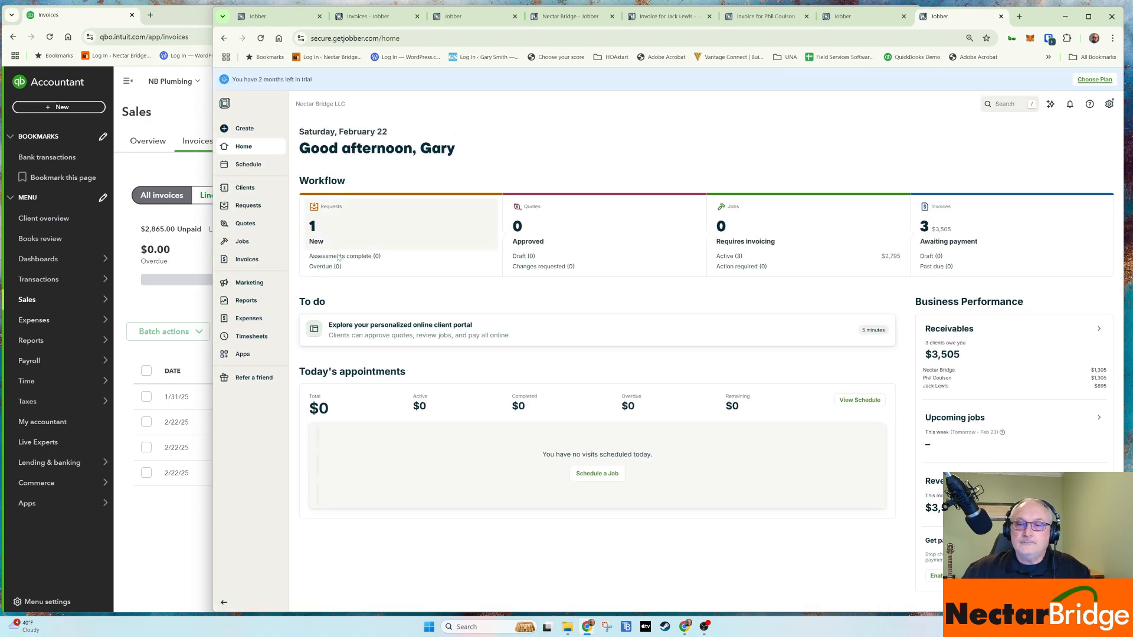
pyautogui.click(246, 260)
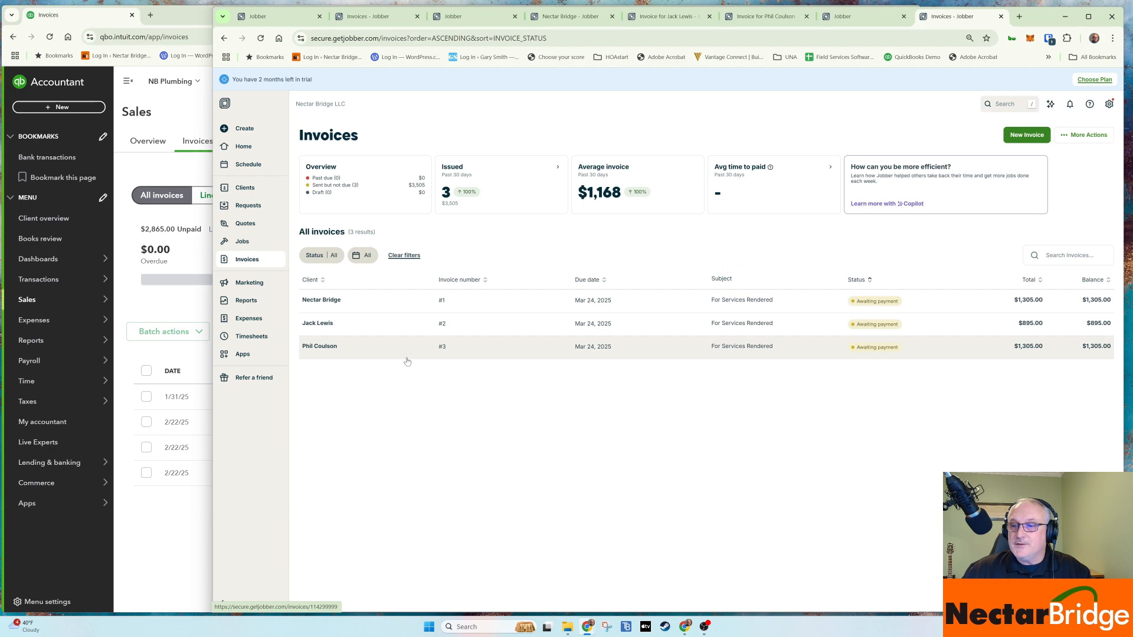
pyautogui.click(163, 313)
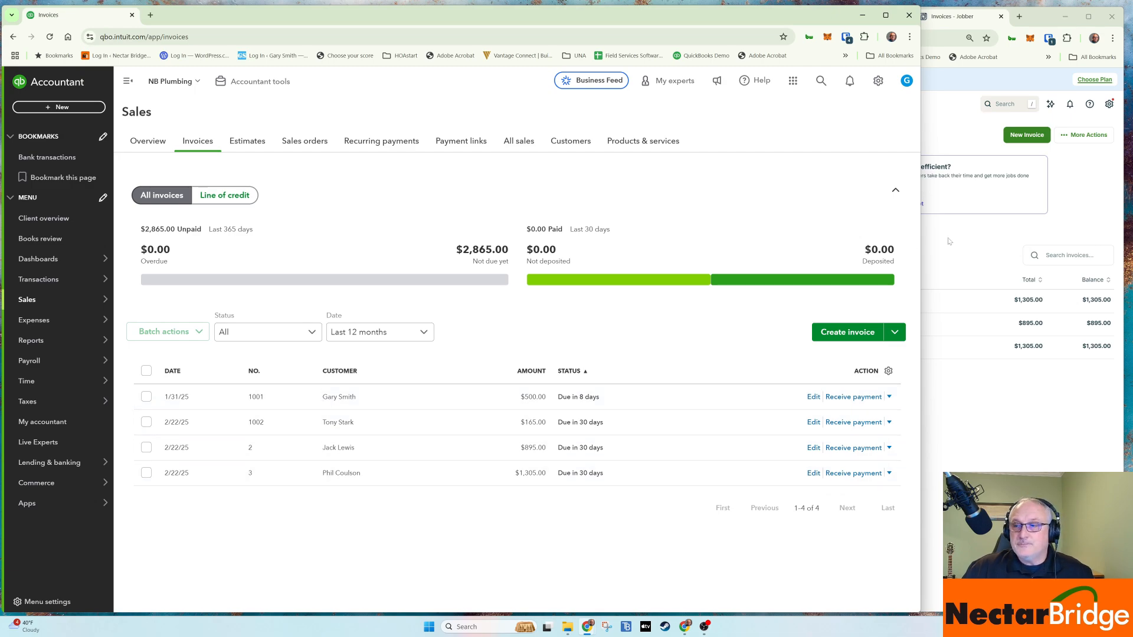
pyautogui.click(991, 242)
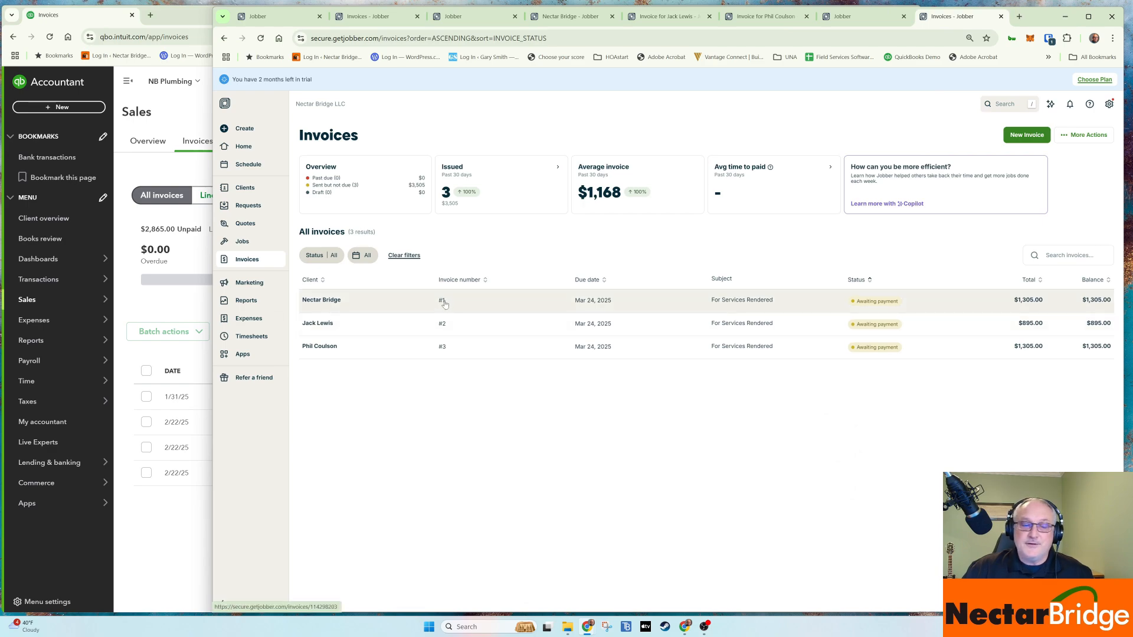
pyautogui.click(171, 355)
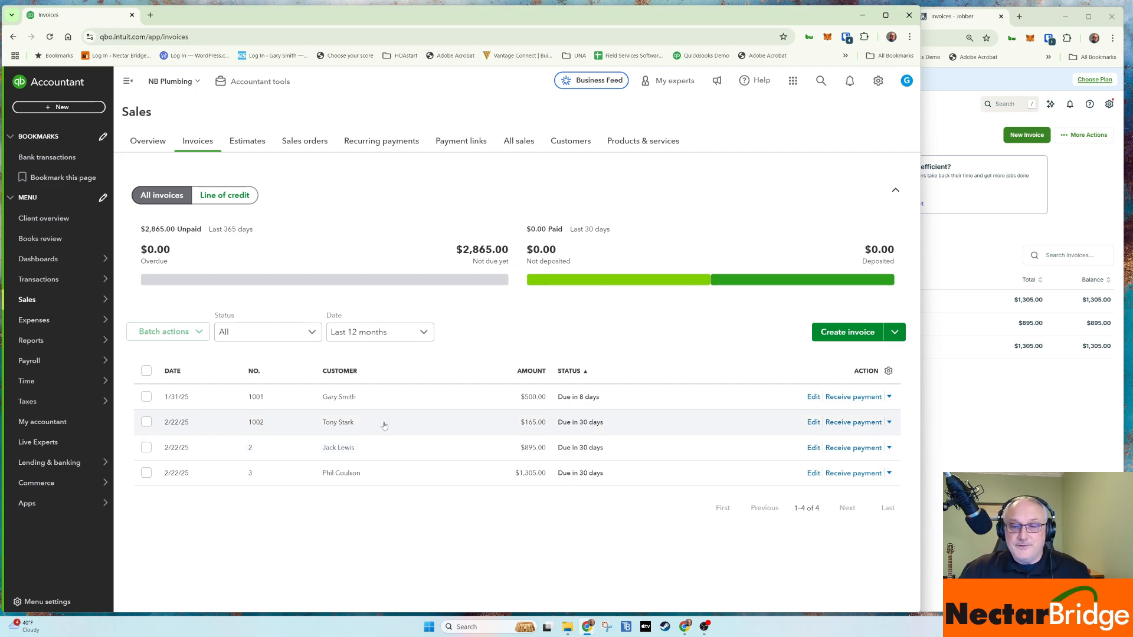
# Switch to Jobber, open invoice #2 and record a partial cash payment of $700.00 against it
pyautogui.click(955, 236)
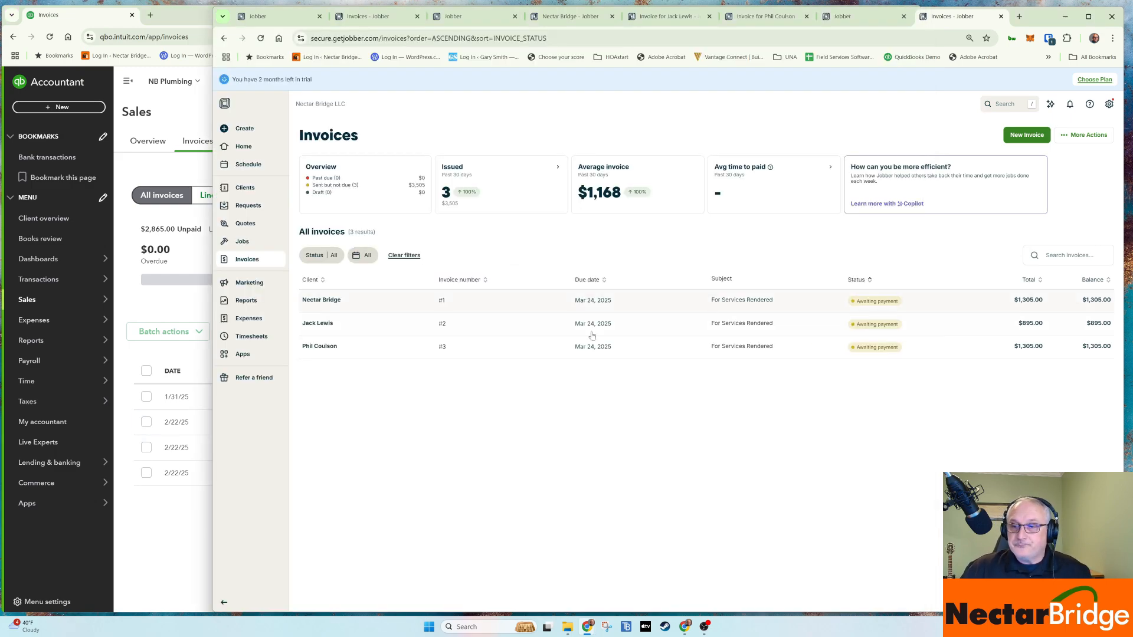
pyautogui.click(457, 327)
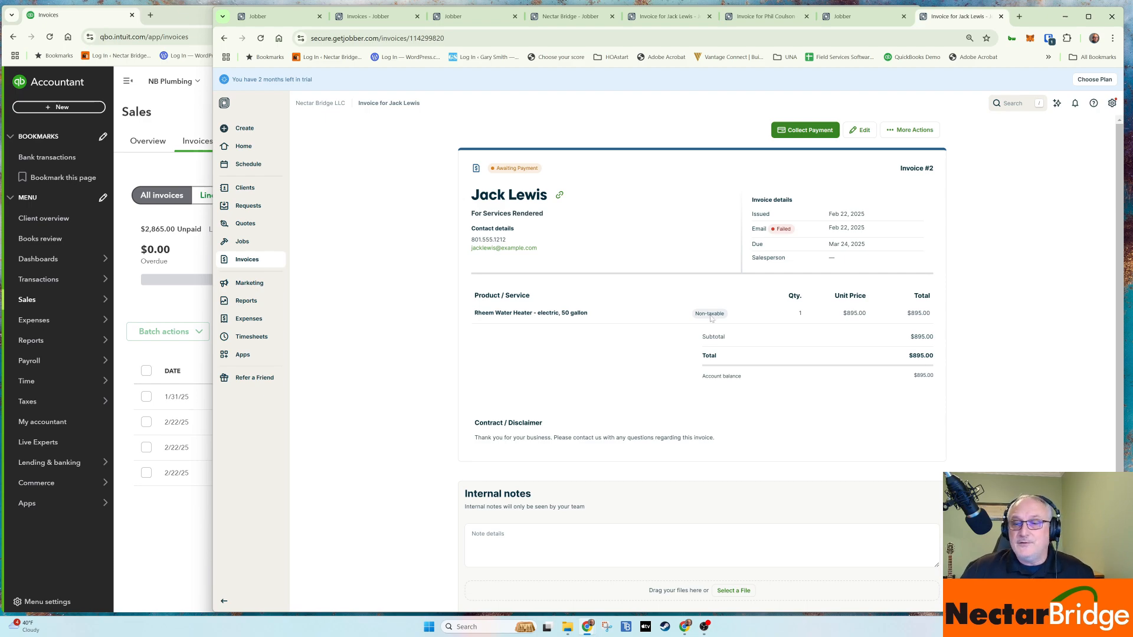
pyautogui.scroll(-1, 654, 239)
pyautogui.scroll(1, 671, 230)
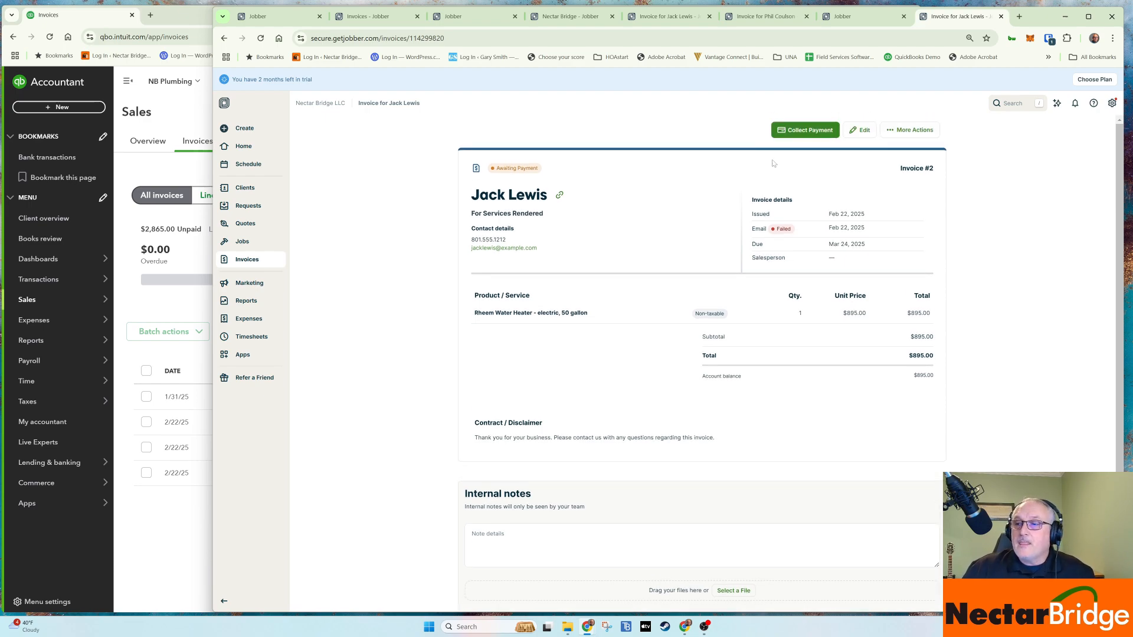
pyautogui.click(794, 131)
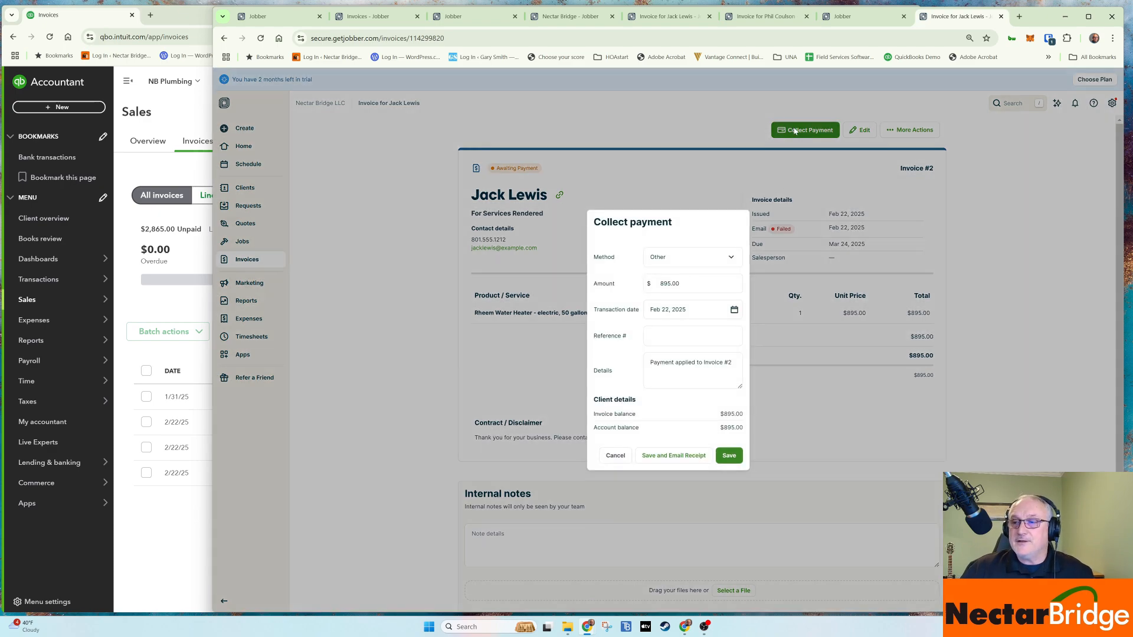
pyautogui.click(714, 259)
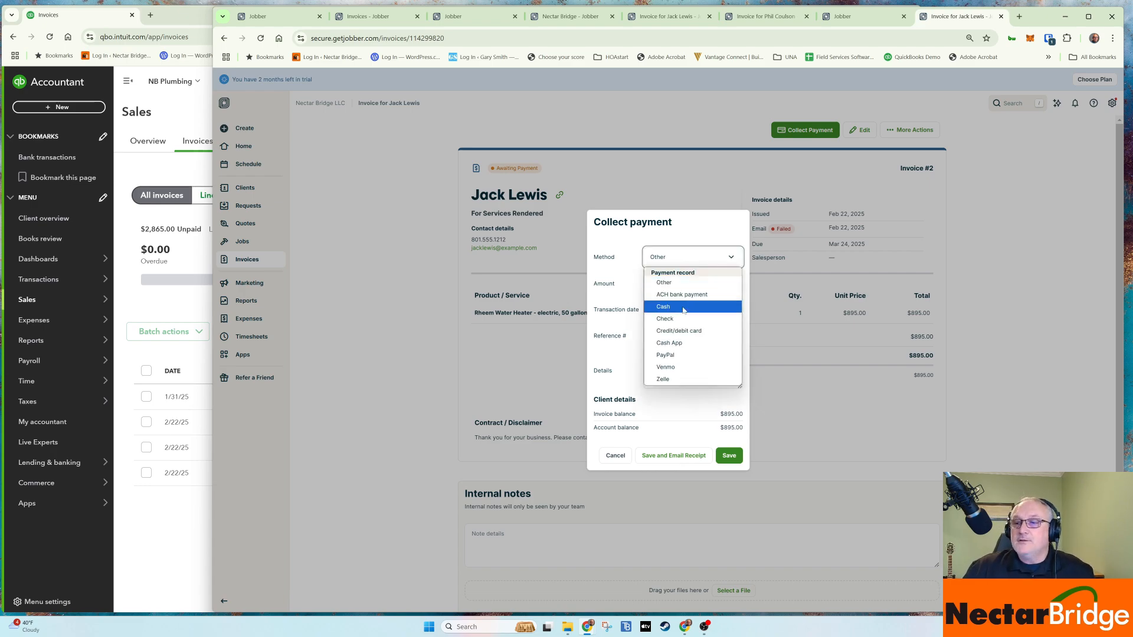
pyautogui.click(663, 307)
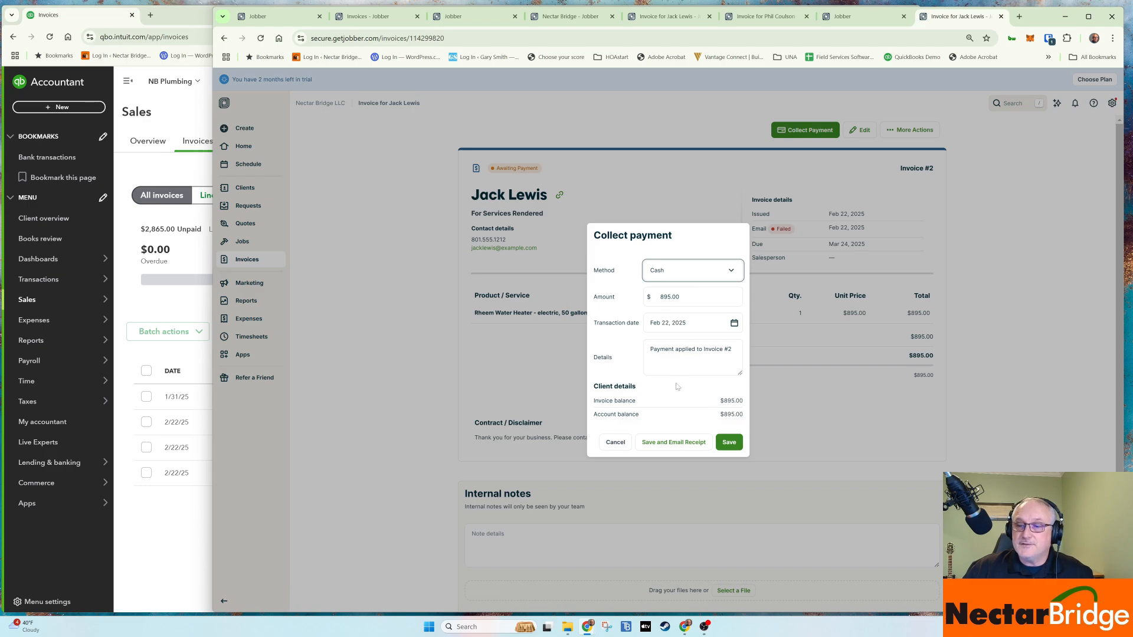
pyautogui.click(671, 412)
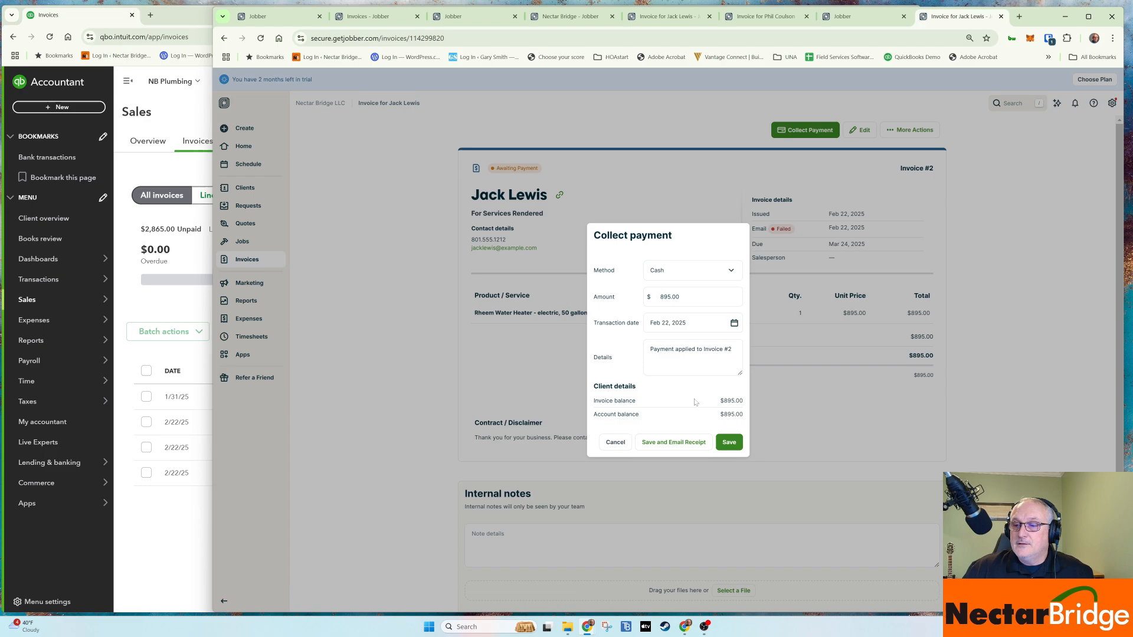
pyautogui.click(691, 297)
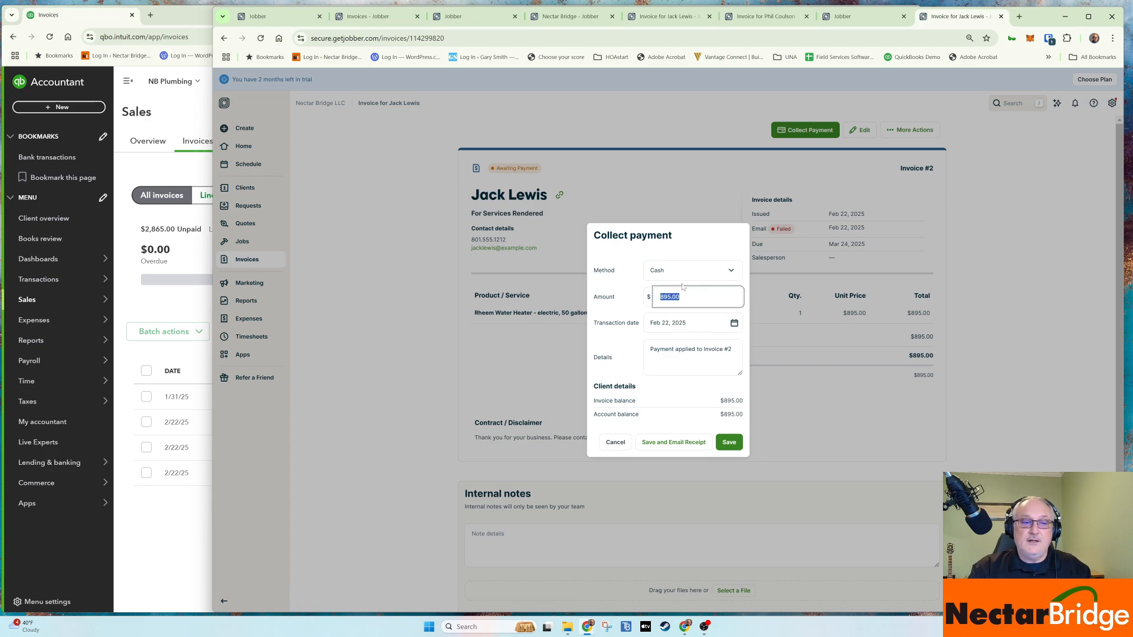
pyautogui.write('700')
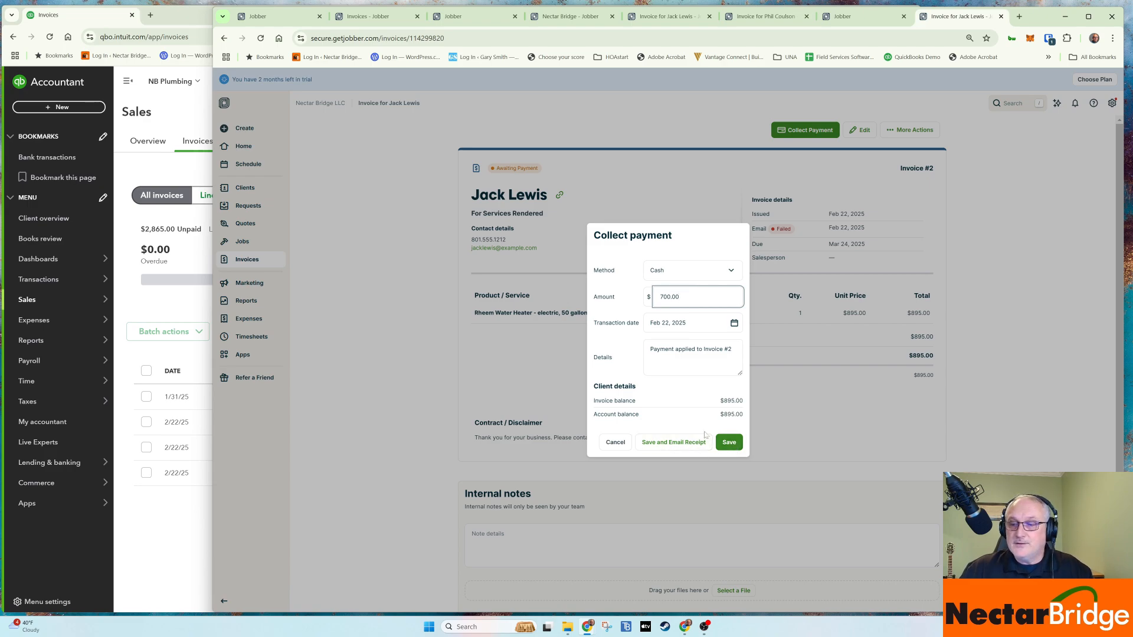
pyautogui.click(731, 450)
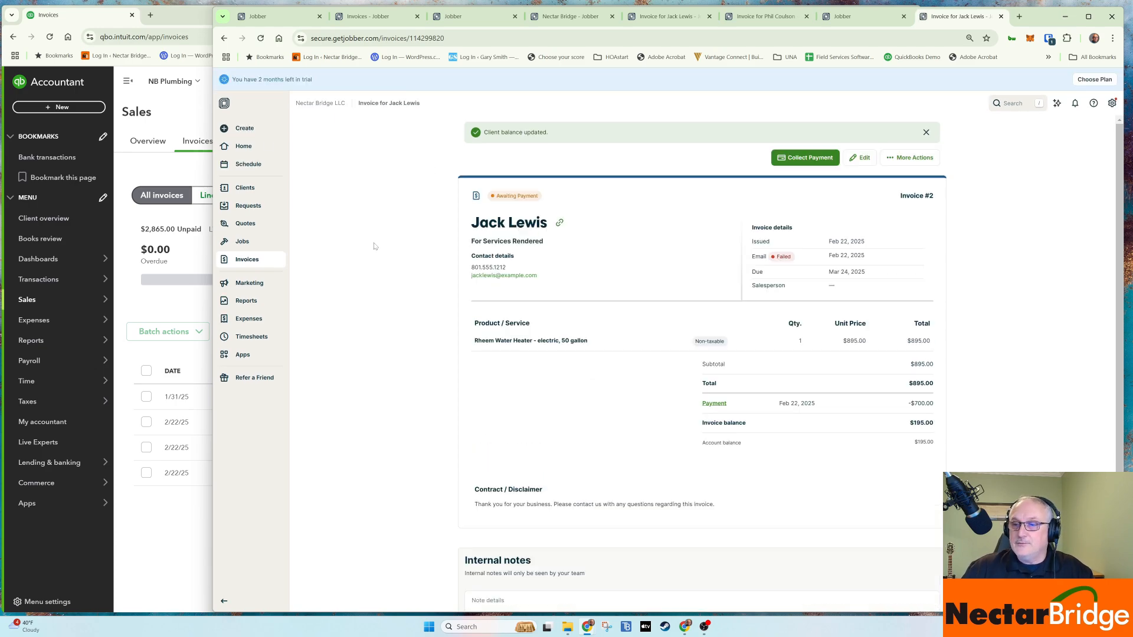
# From Jobber's invoices list, open invoice #3 and record a check payment for its full balance with check number 1234
pyautogui.click(224, 38)
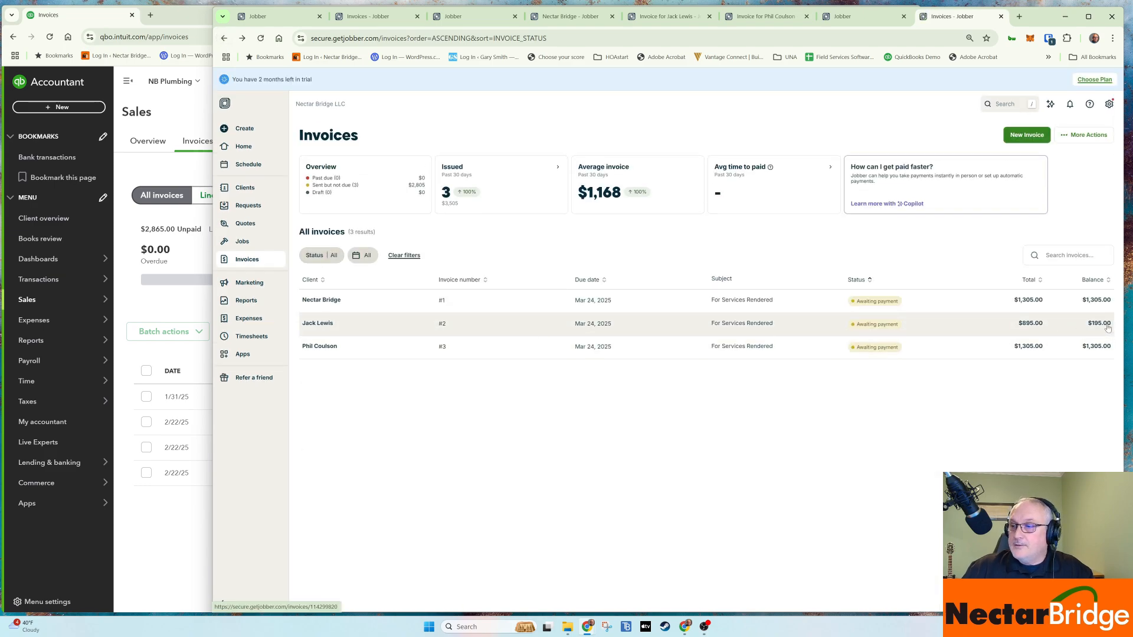
pyautogui.click(379, 349)
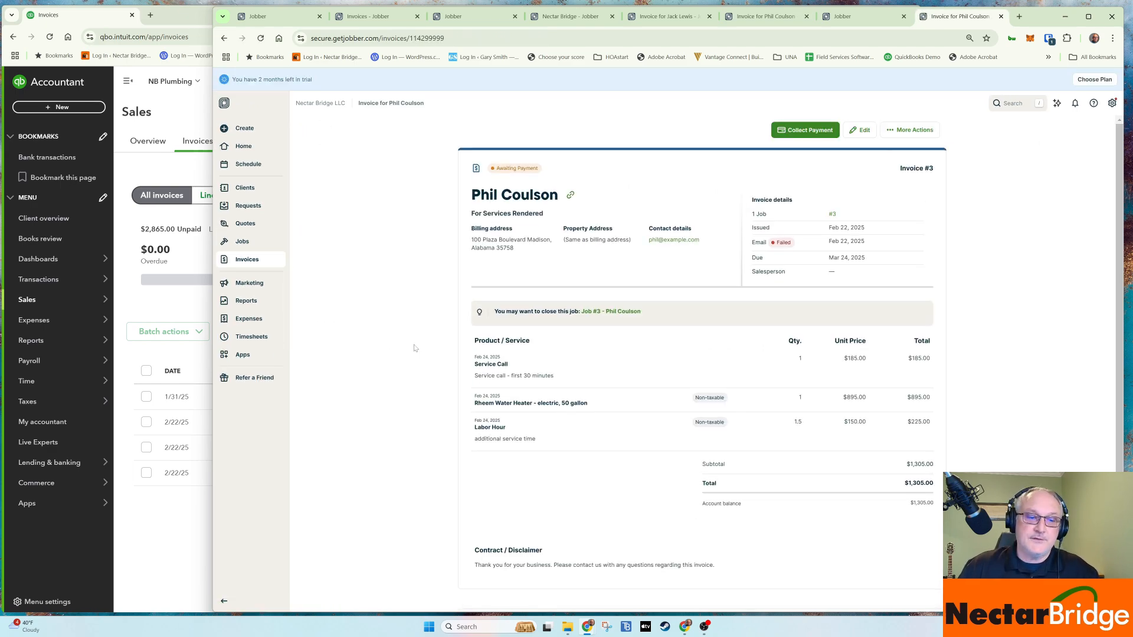
pyautogui.click(814, 131)
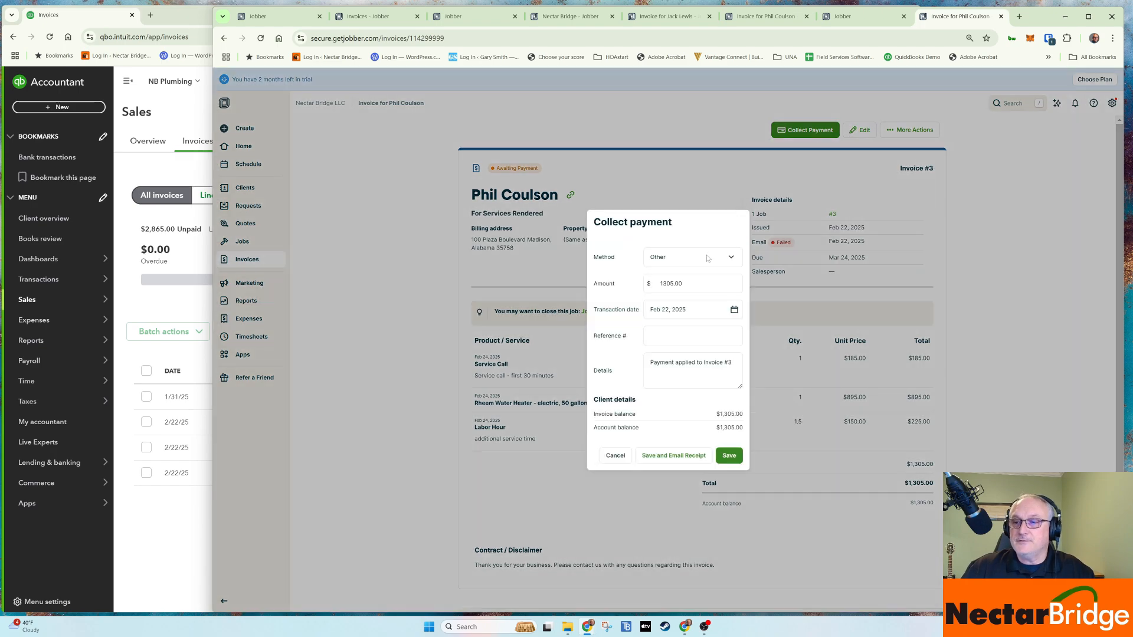
pyautogui.click(707, 258)
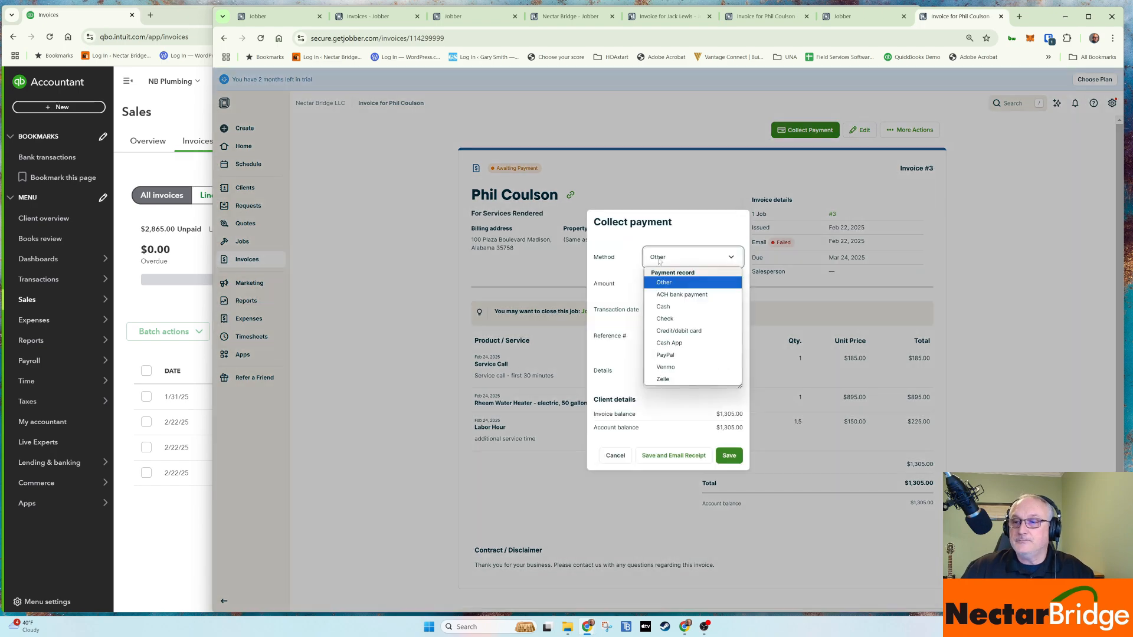
pyautogui.click(668, 320)
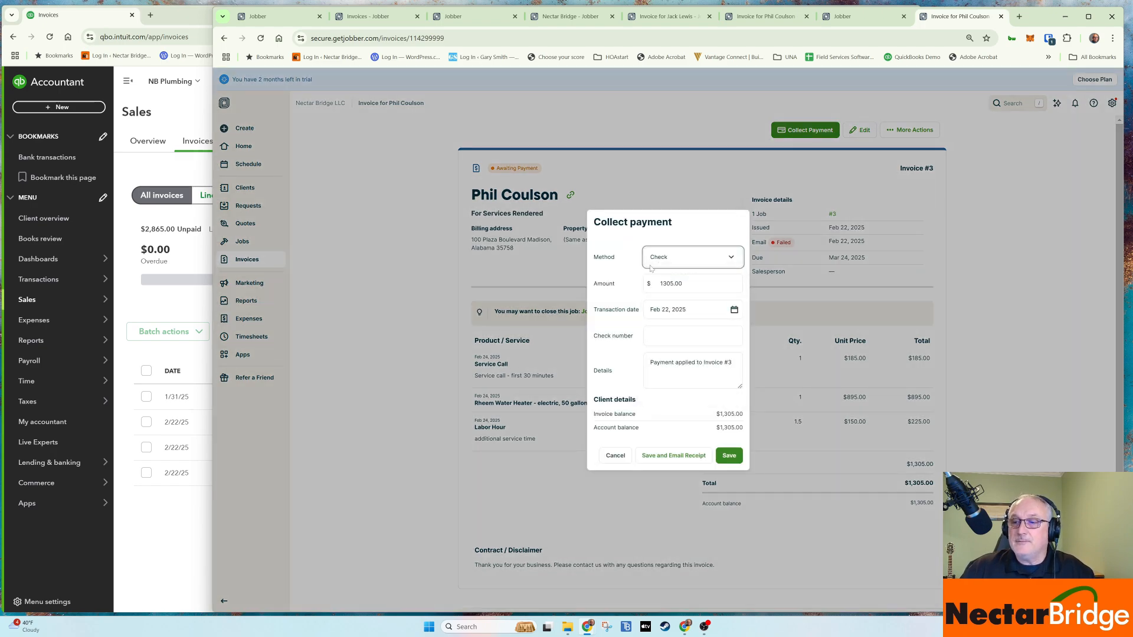
pyautogui.click(693, 336)
pyautogui.write('1234')
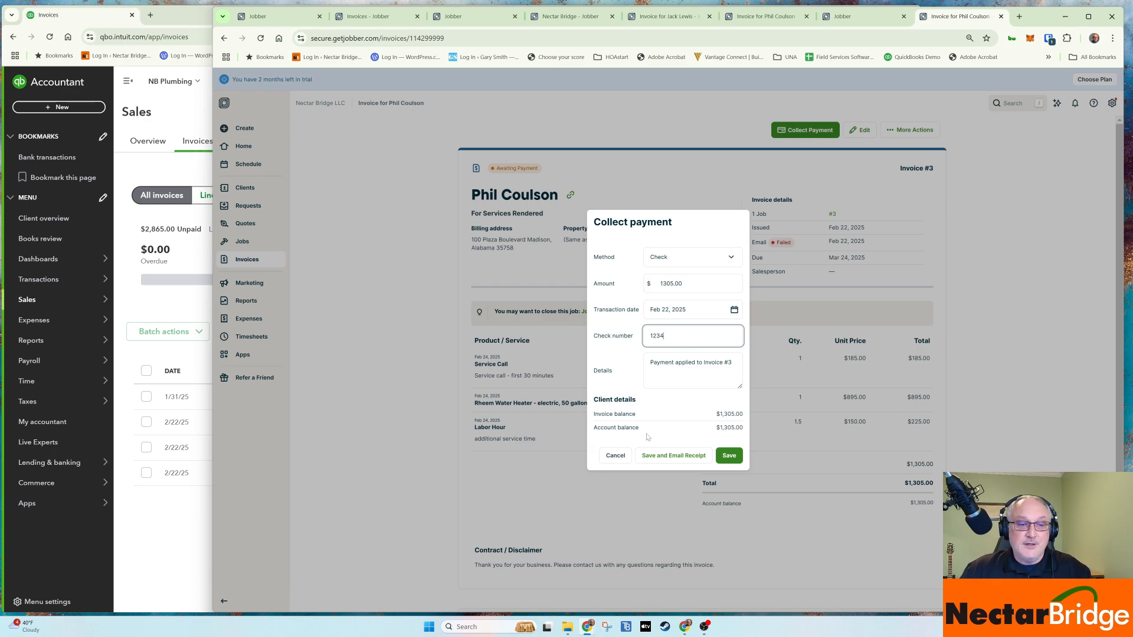
pyautogui.click(729, 456)
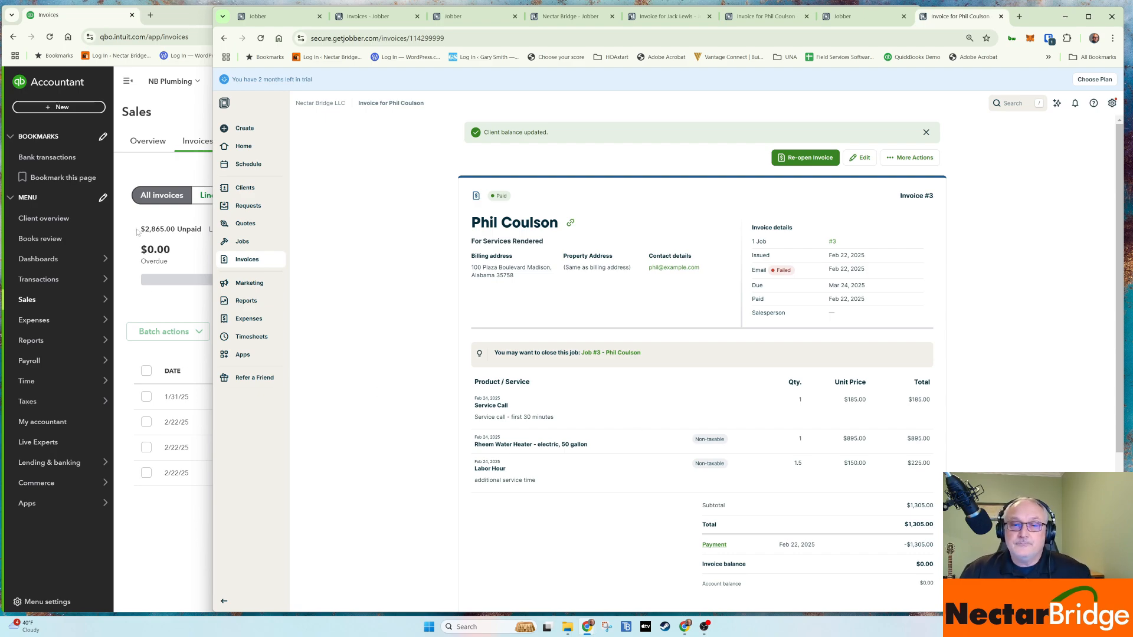
# Switch to QuickBooks Online, reload the invoices list and review the payment activity on invoice 2
pyautogui.click(141, 174)
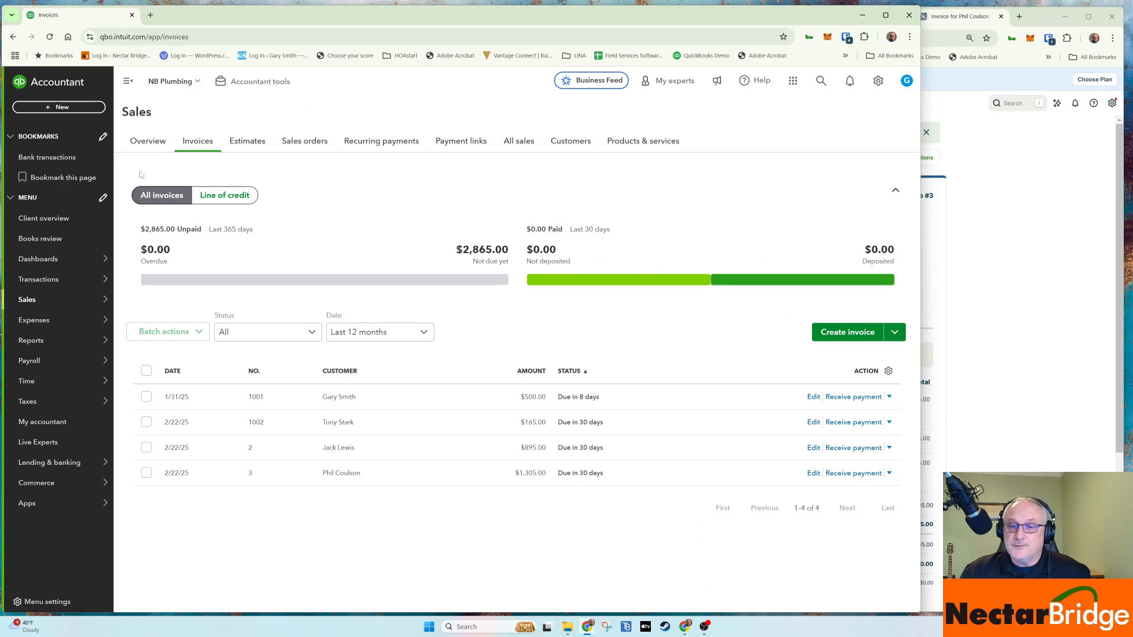
pyautogui.click(50, 38)
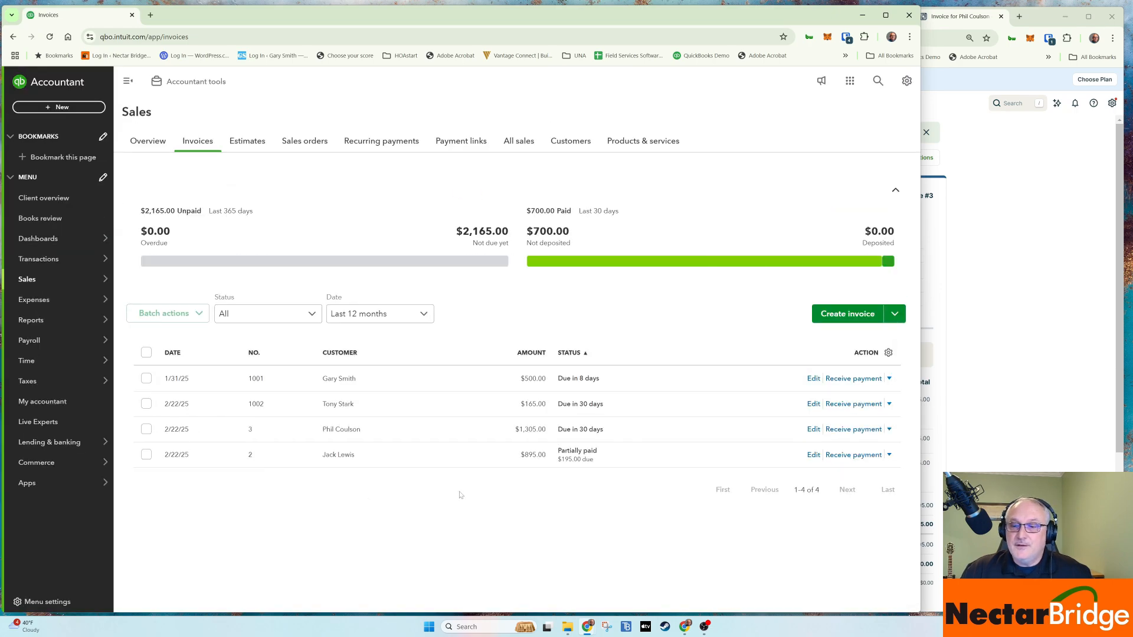
pyautogui.click(461, 479)
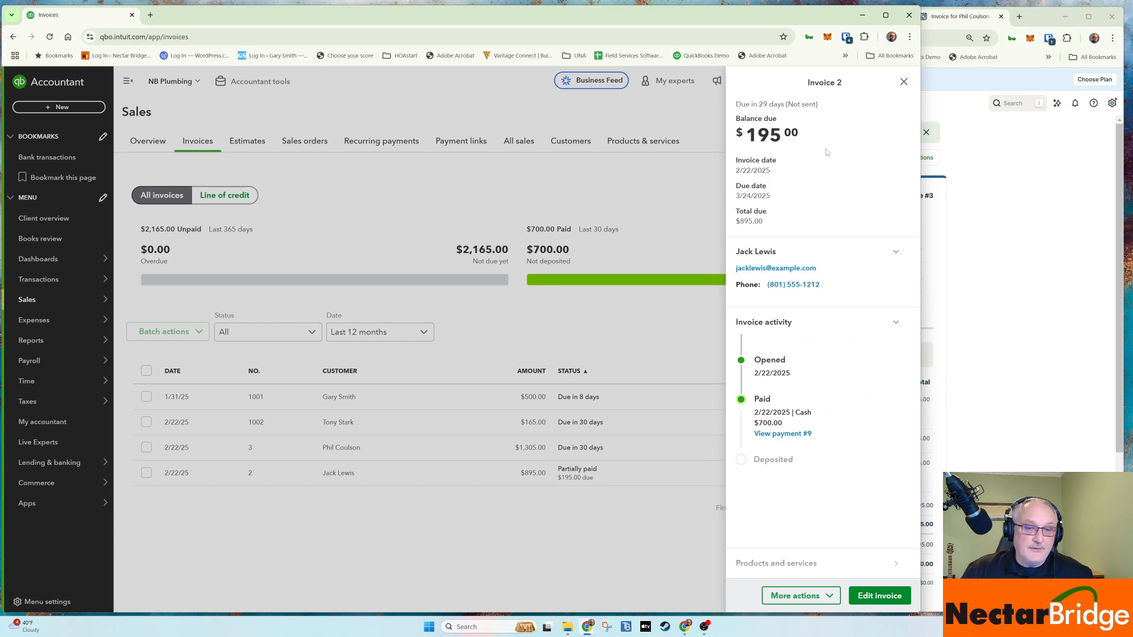
pyautogui.click(904, 82)
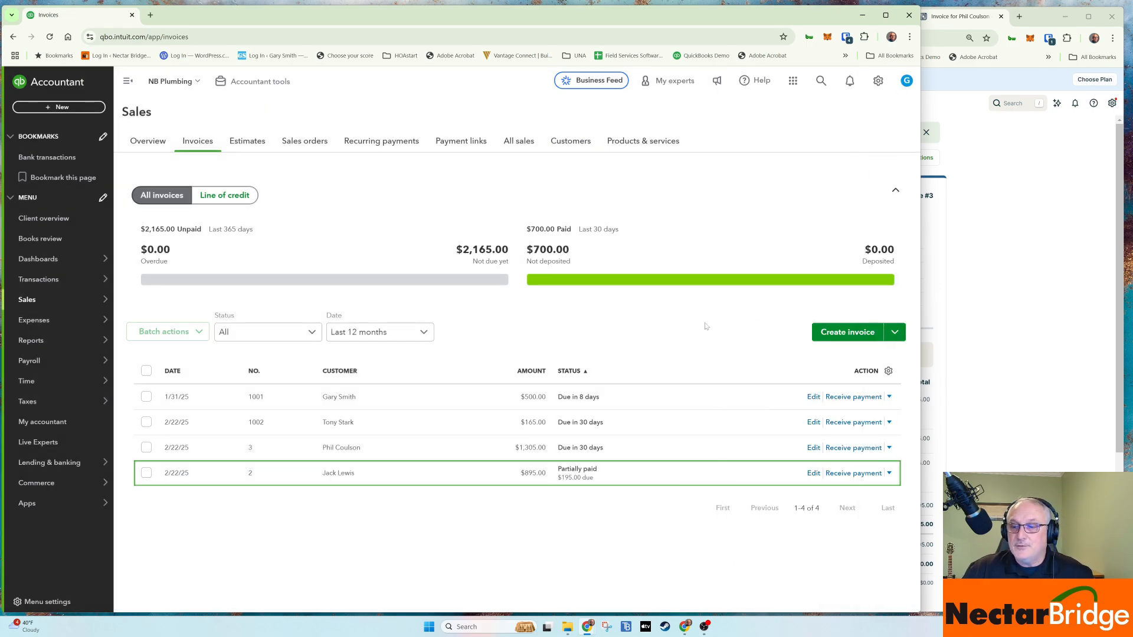
# View Jobber's home dashboard, reload the QuickBooks Online invoices list to check invoice 3's payment status, and return to Jobber
pyautogui.click(972, 225)
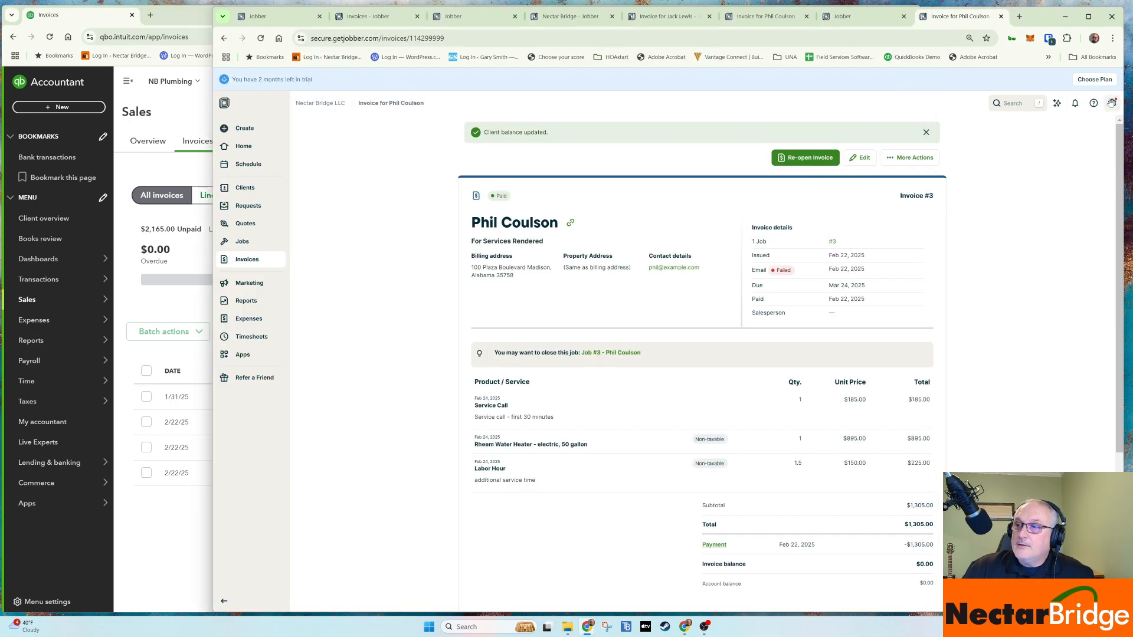
pyautogui.click(243, 146)
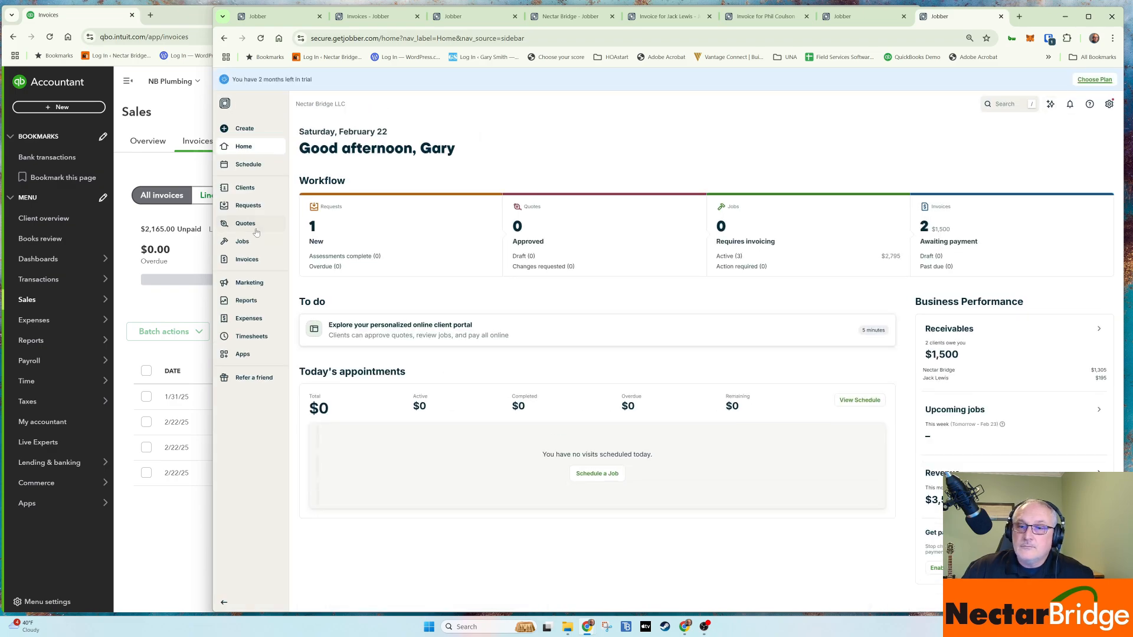
pyautogui.click(141, 166)
pyautogui.click(47, 38)
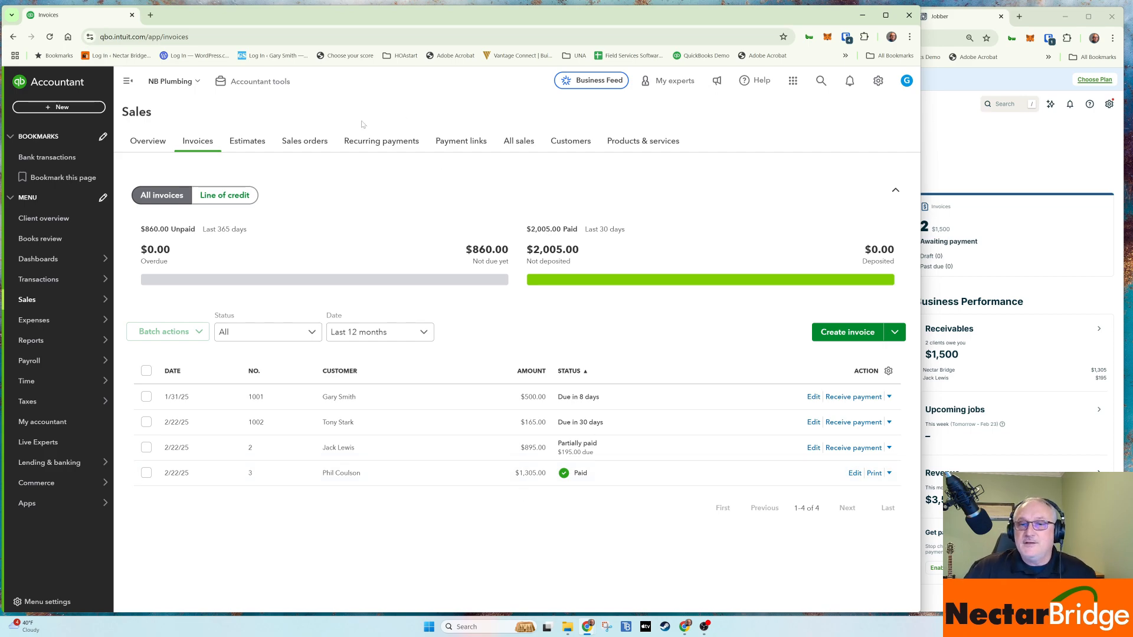
pyautogui.click(968, 135)
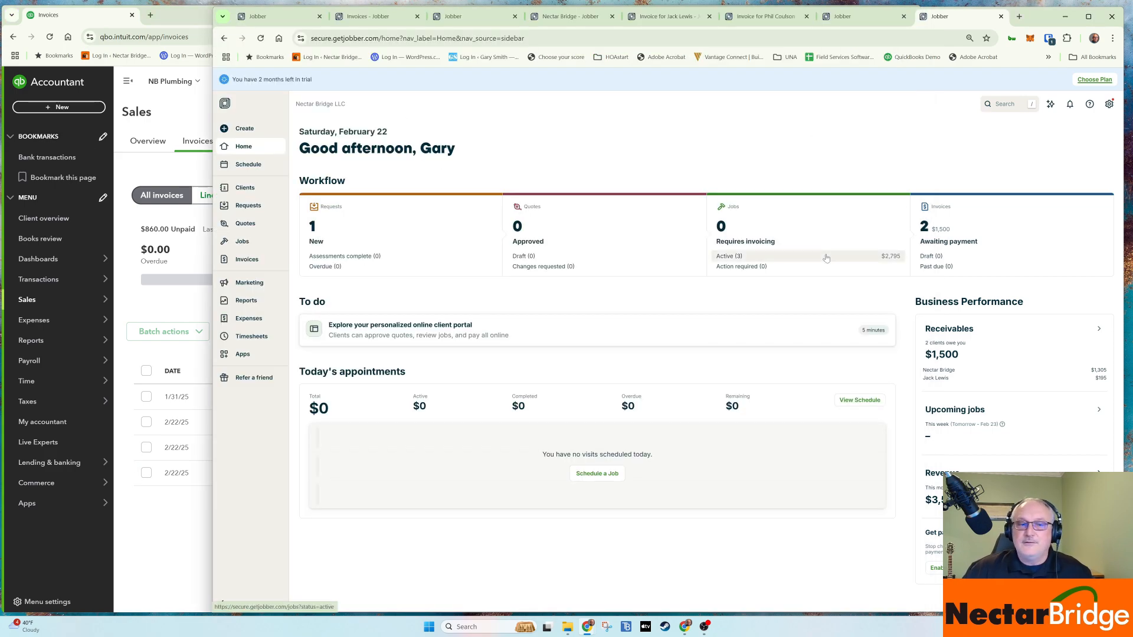